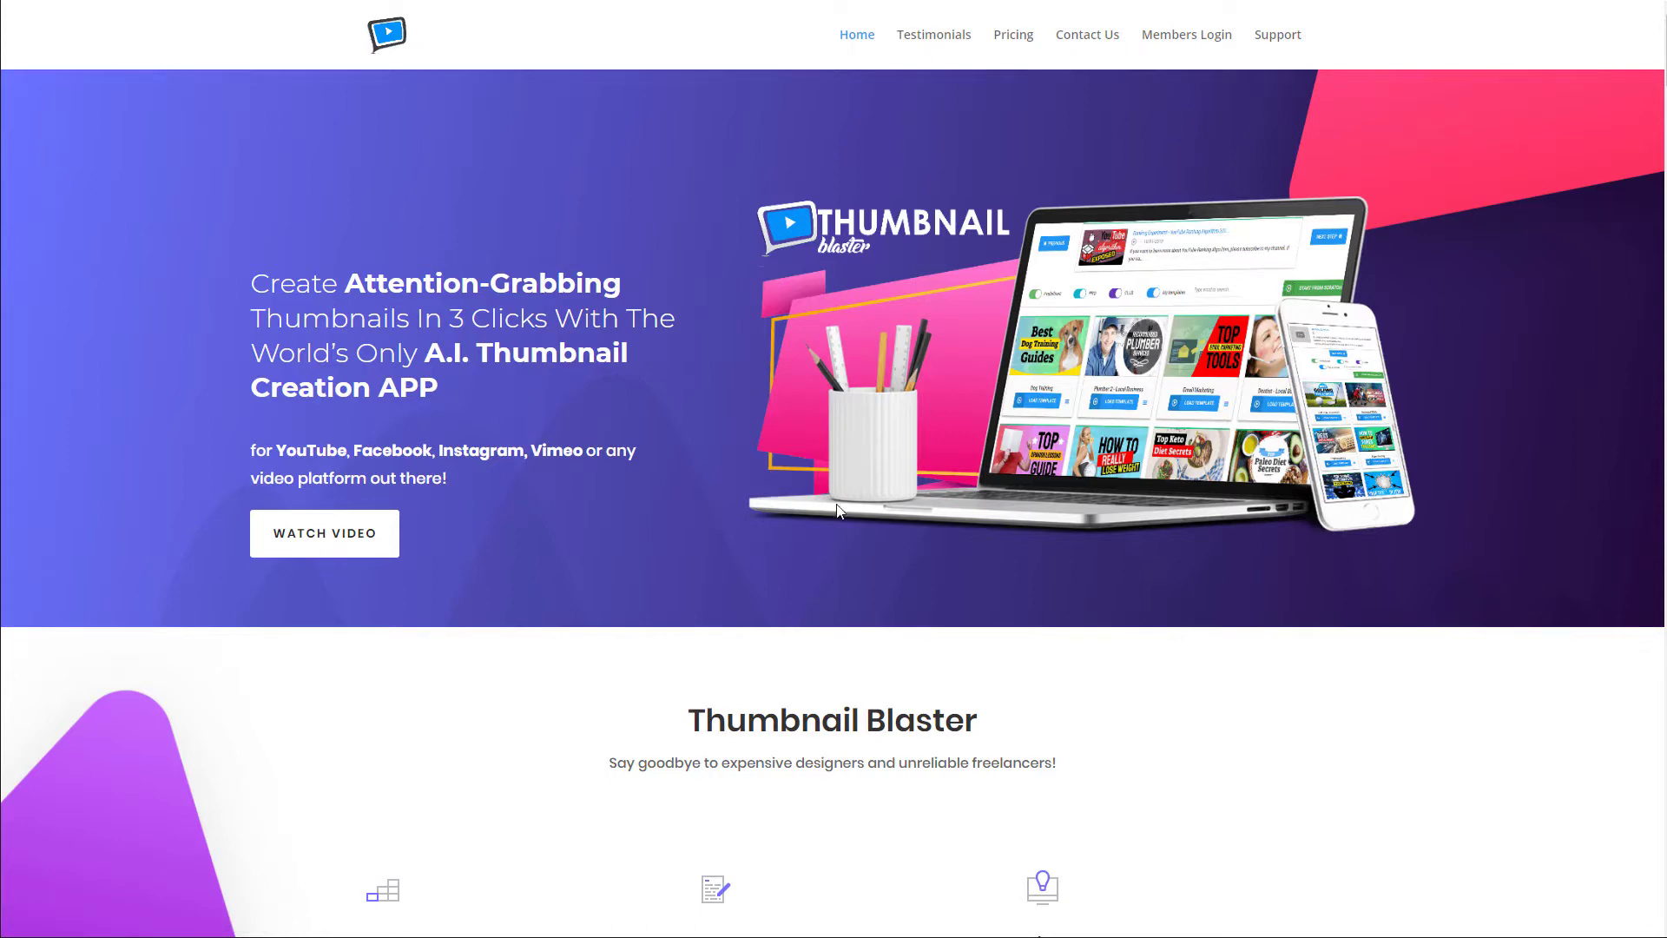
# Step: Scroll down through the Thumbnail Blaster feature overview and how-it-works sections
pyautogui.scroll(-8, 780, 461)
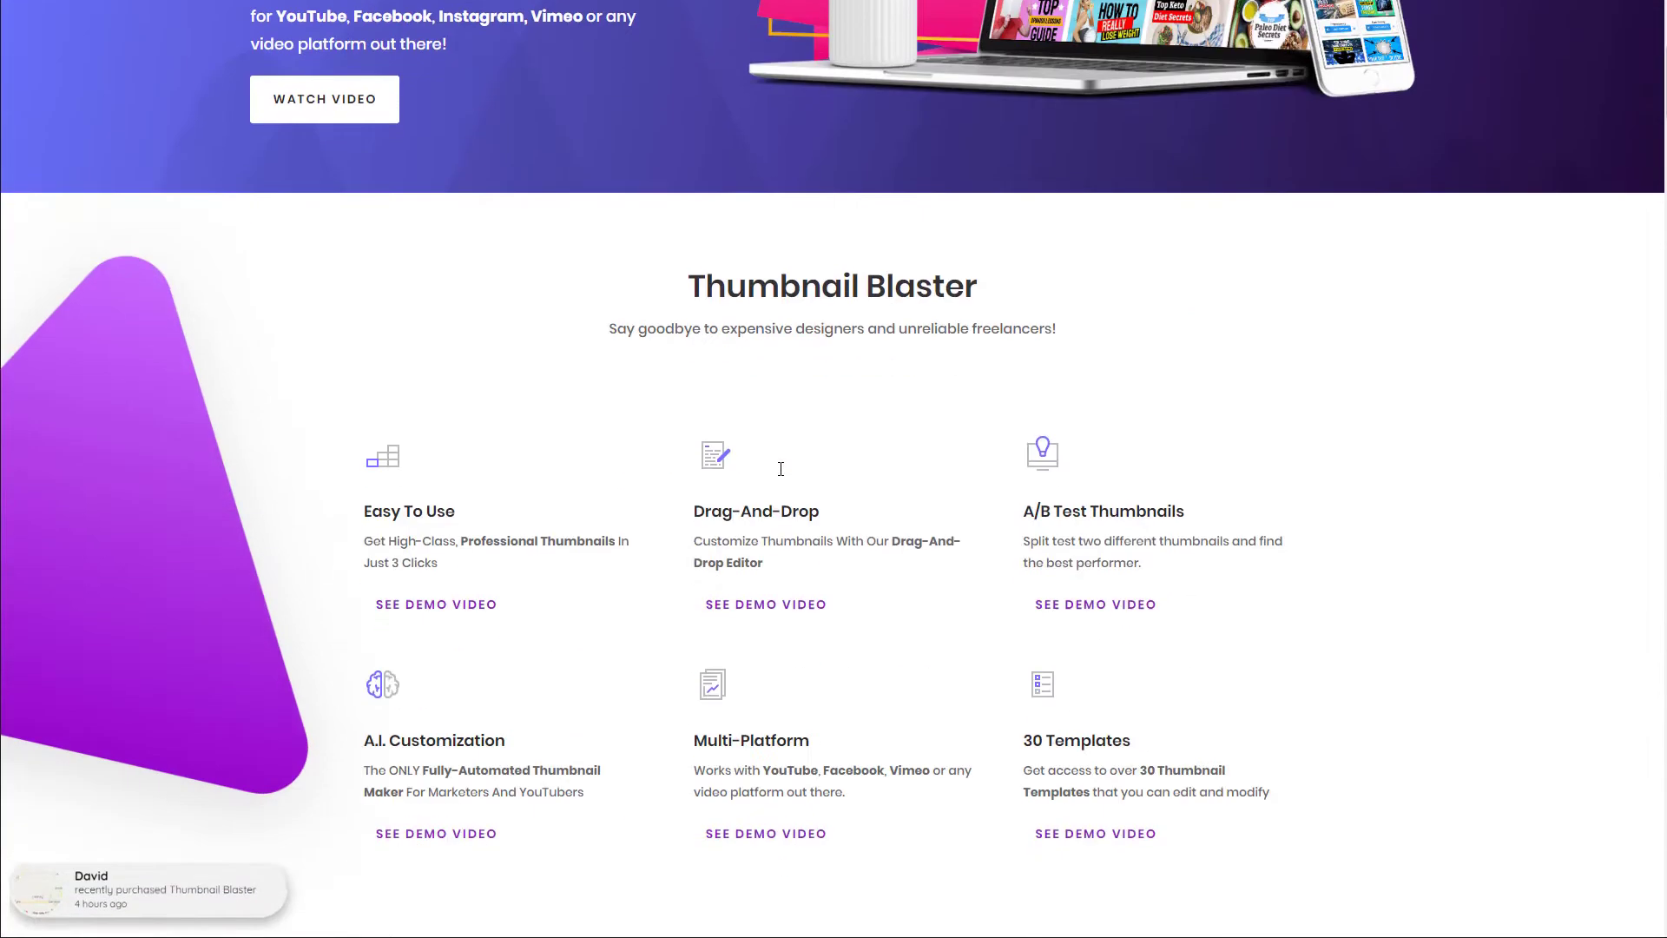
pyautogui.scroll(-1, 782, 489)
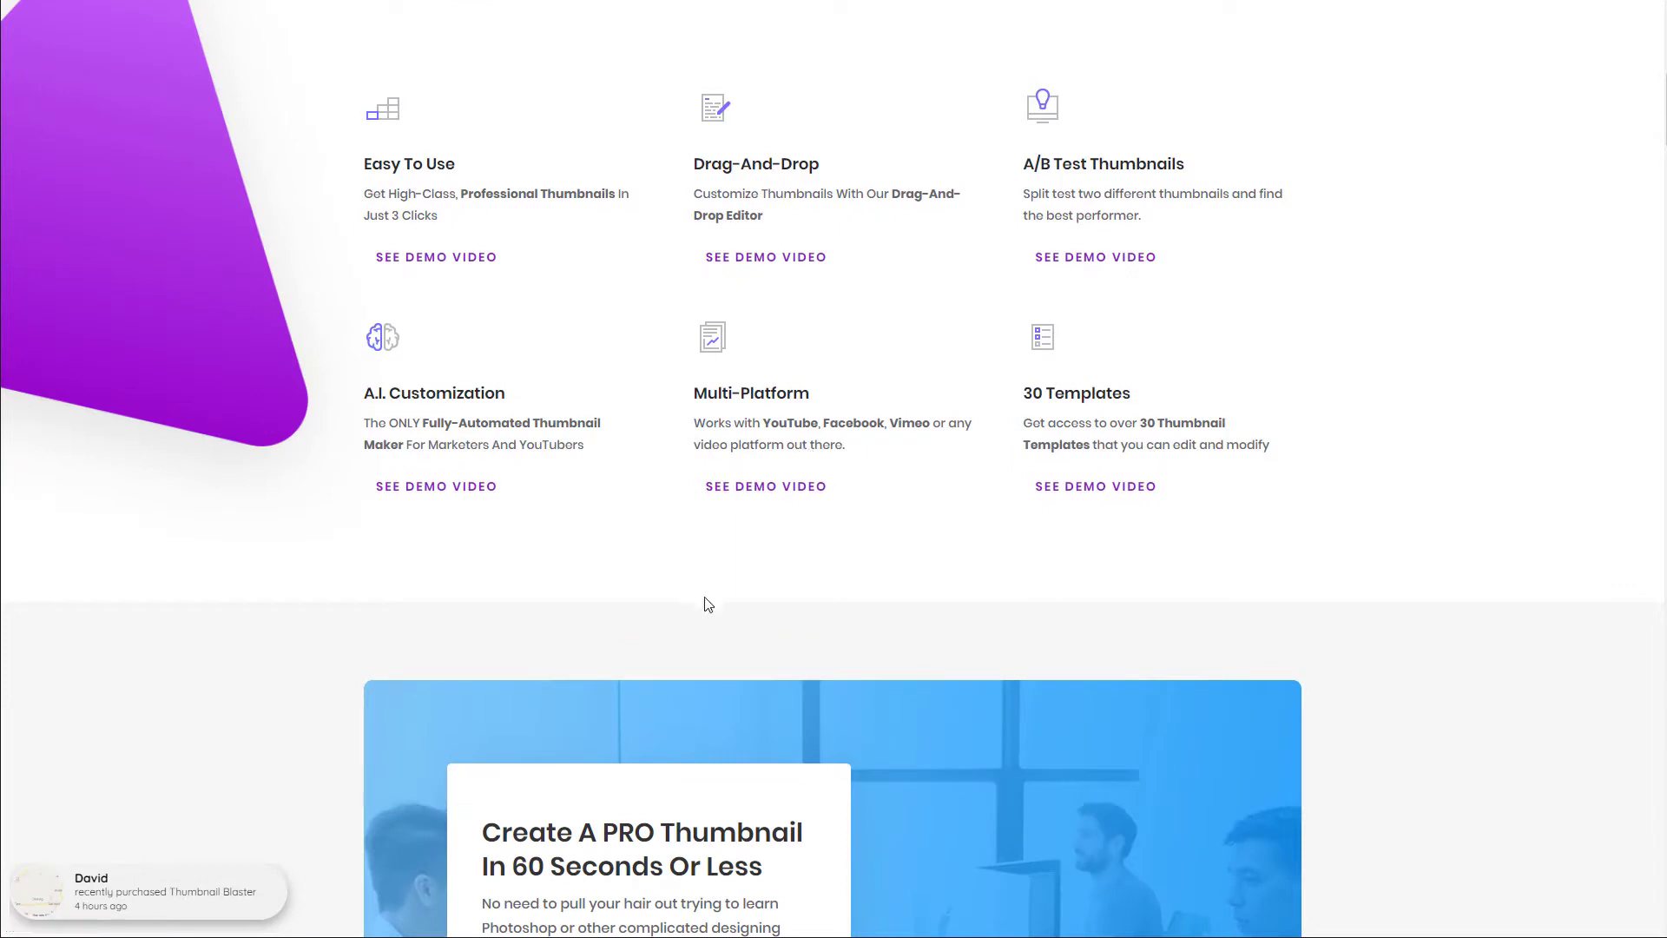
pyautogui.scroll(-3, 857, 532)
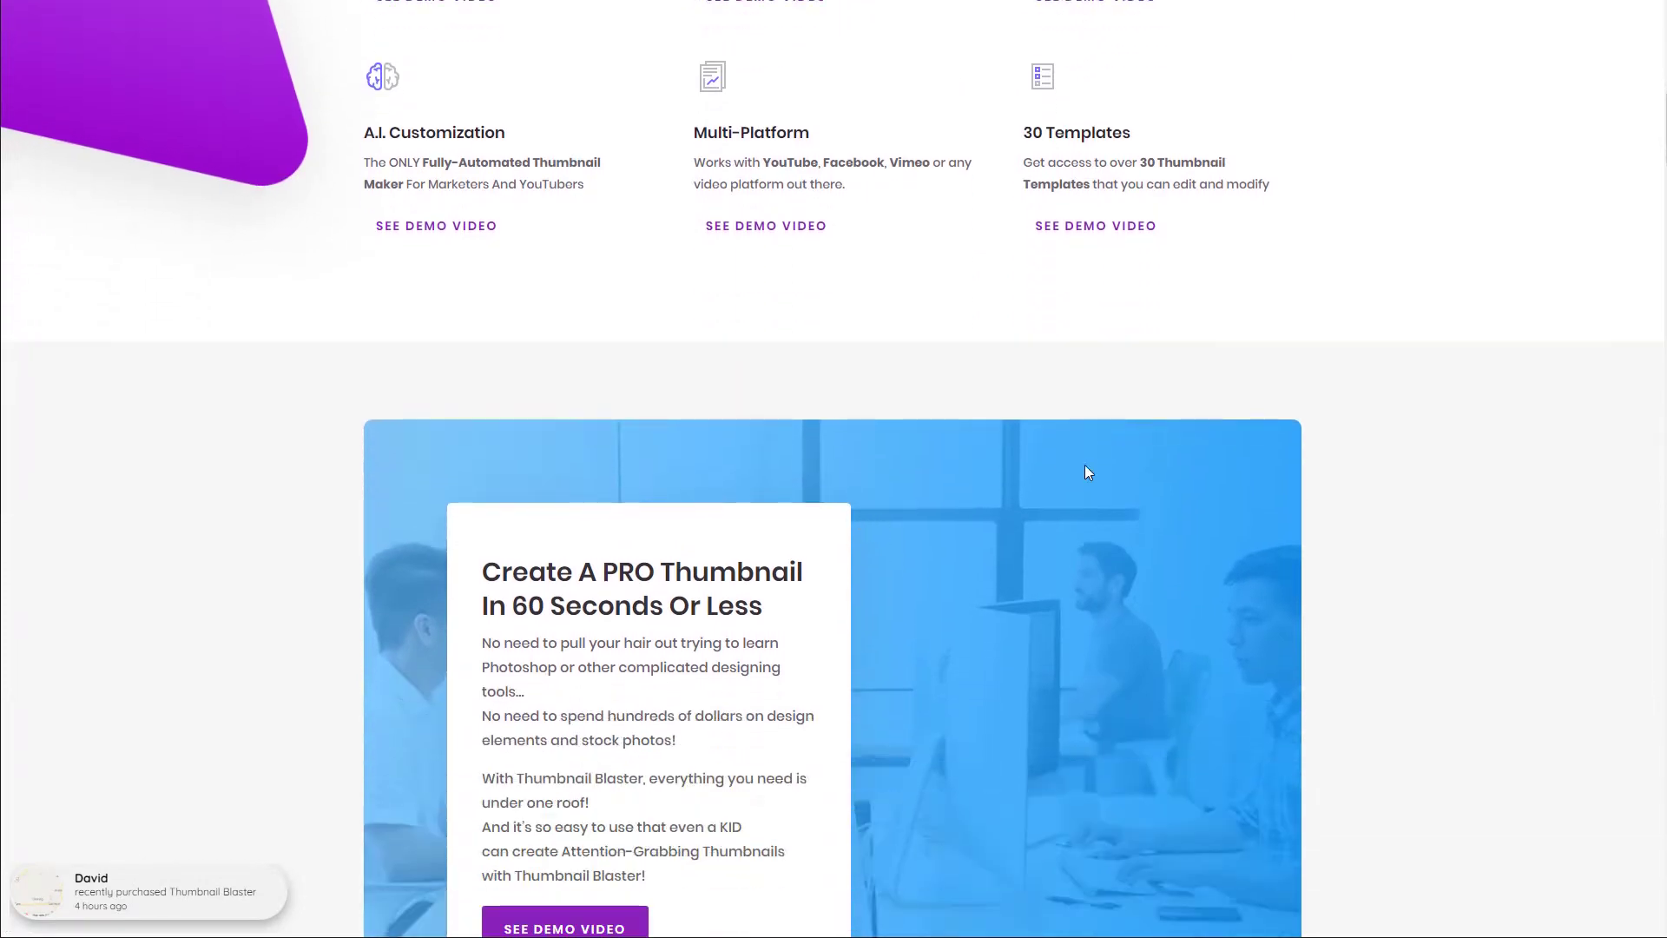
pyautogui.scroll(-3, 1016, 379)
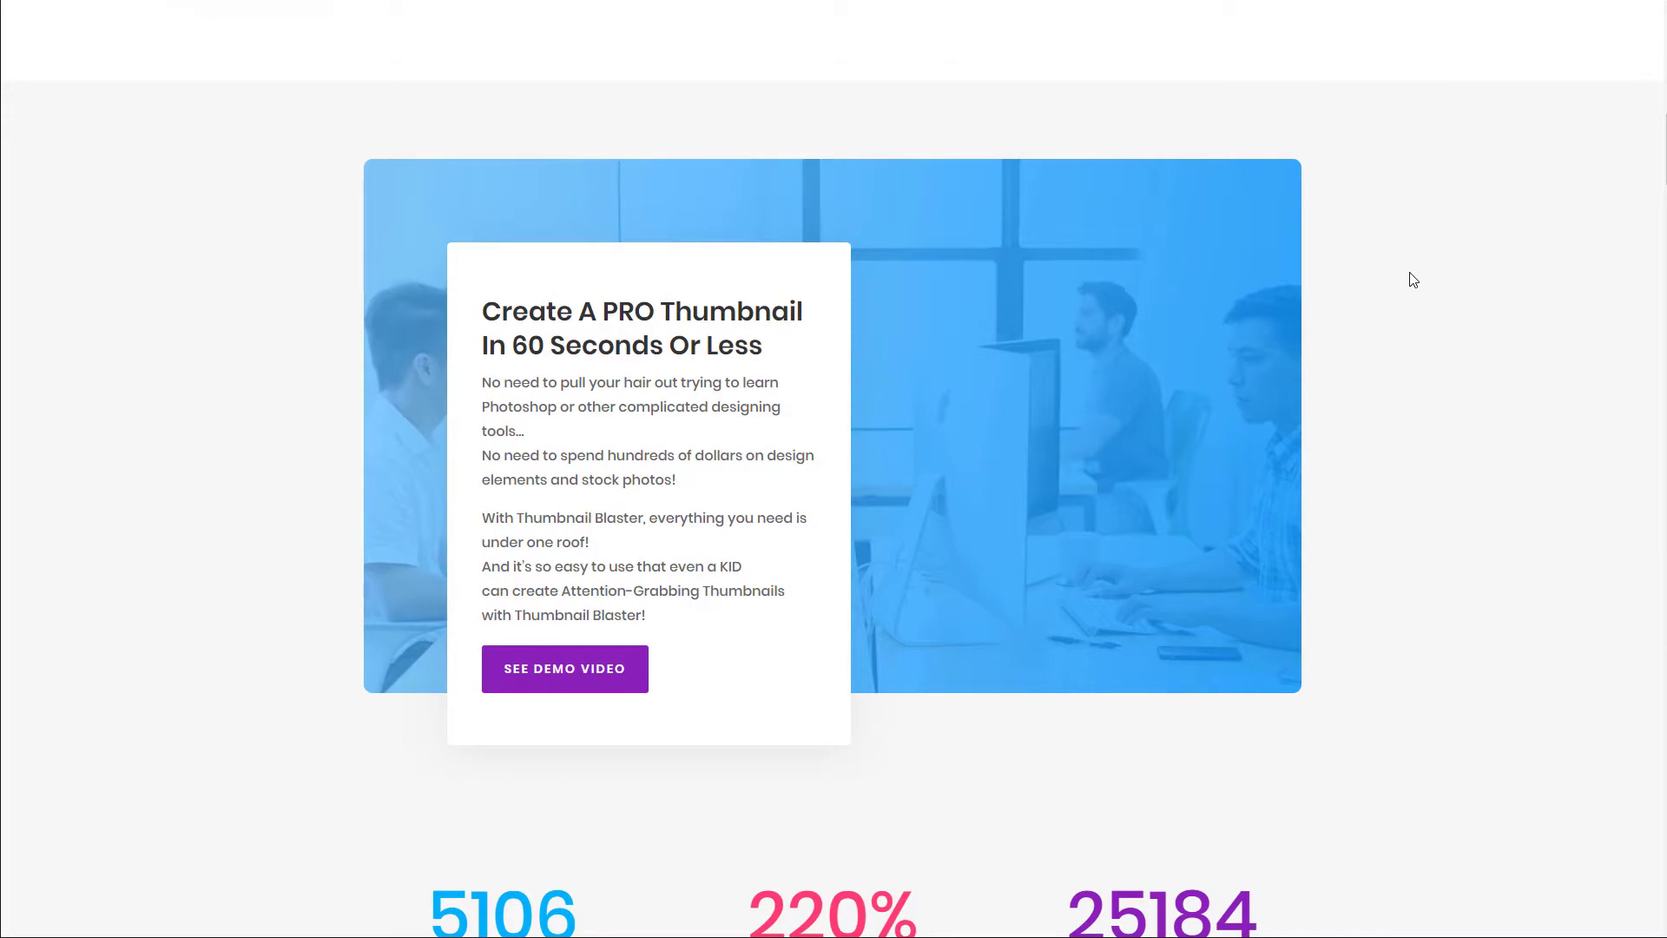
pyautogui.scroll(-10, 931, 555)
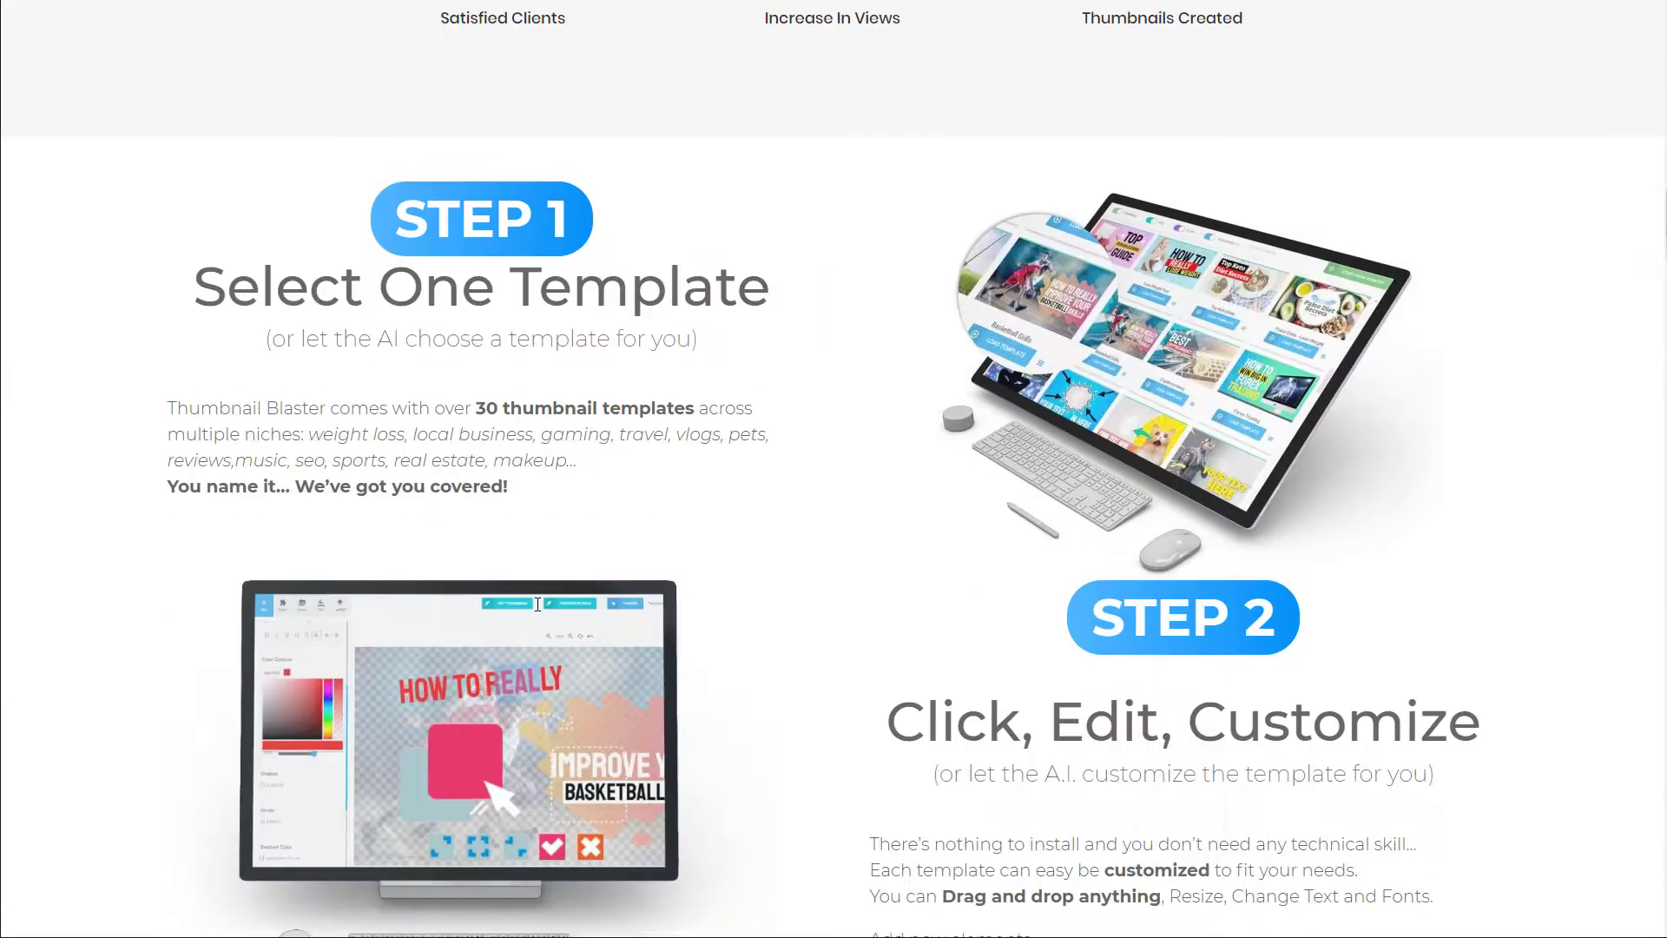
pyautogui.scroll(-2, 537, 604)
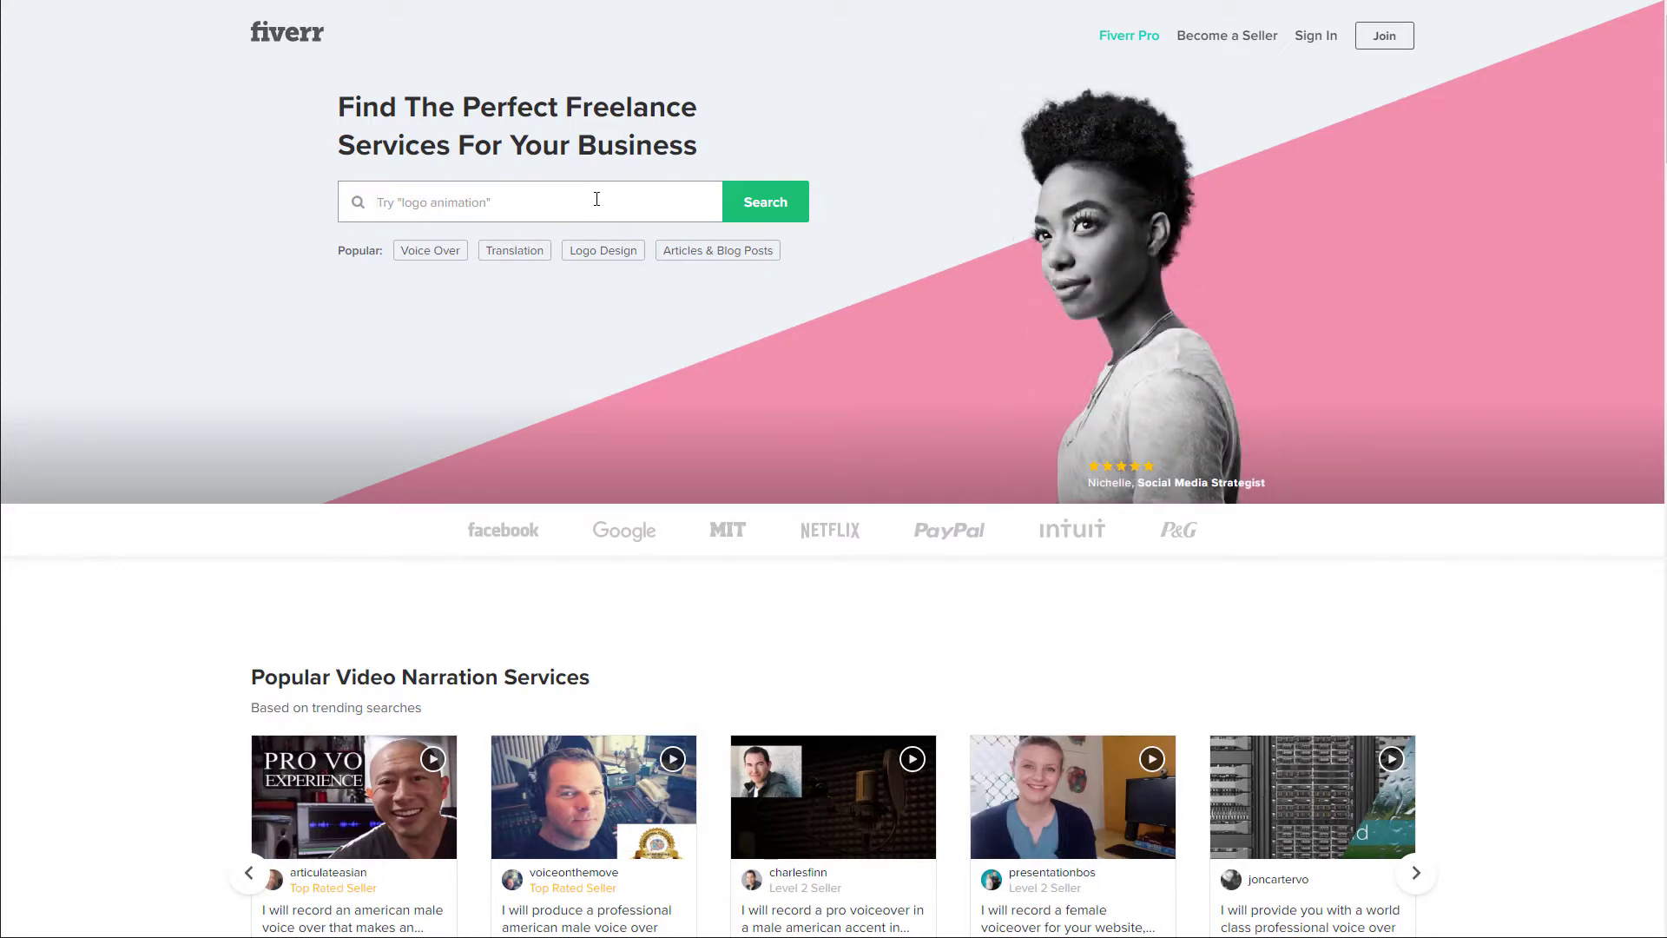
# Step: Search Fiverr for 'youtube thumbnail' gigs, listing 1,947 services starting at $5
pyautogui.write('youtube thumbnail')
pyautogui.click(508, 309)
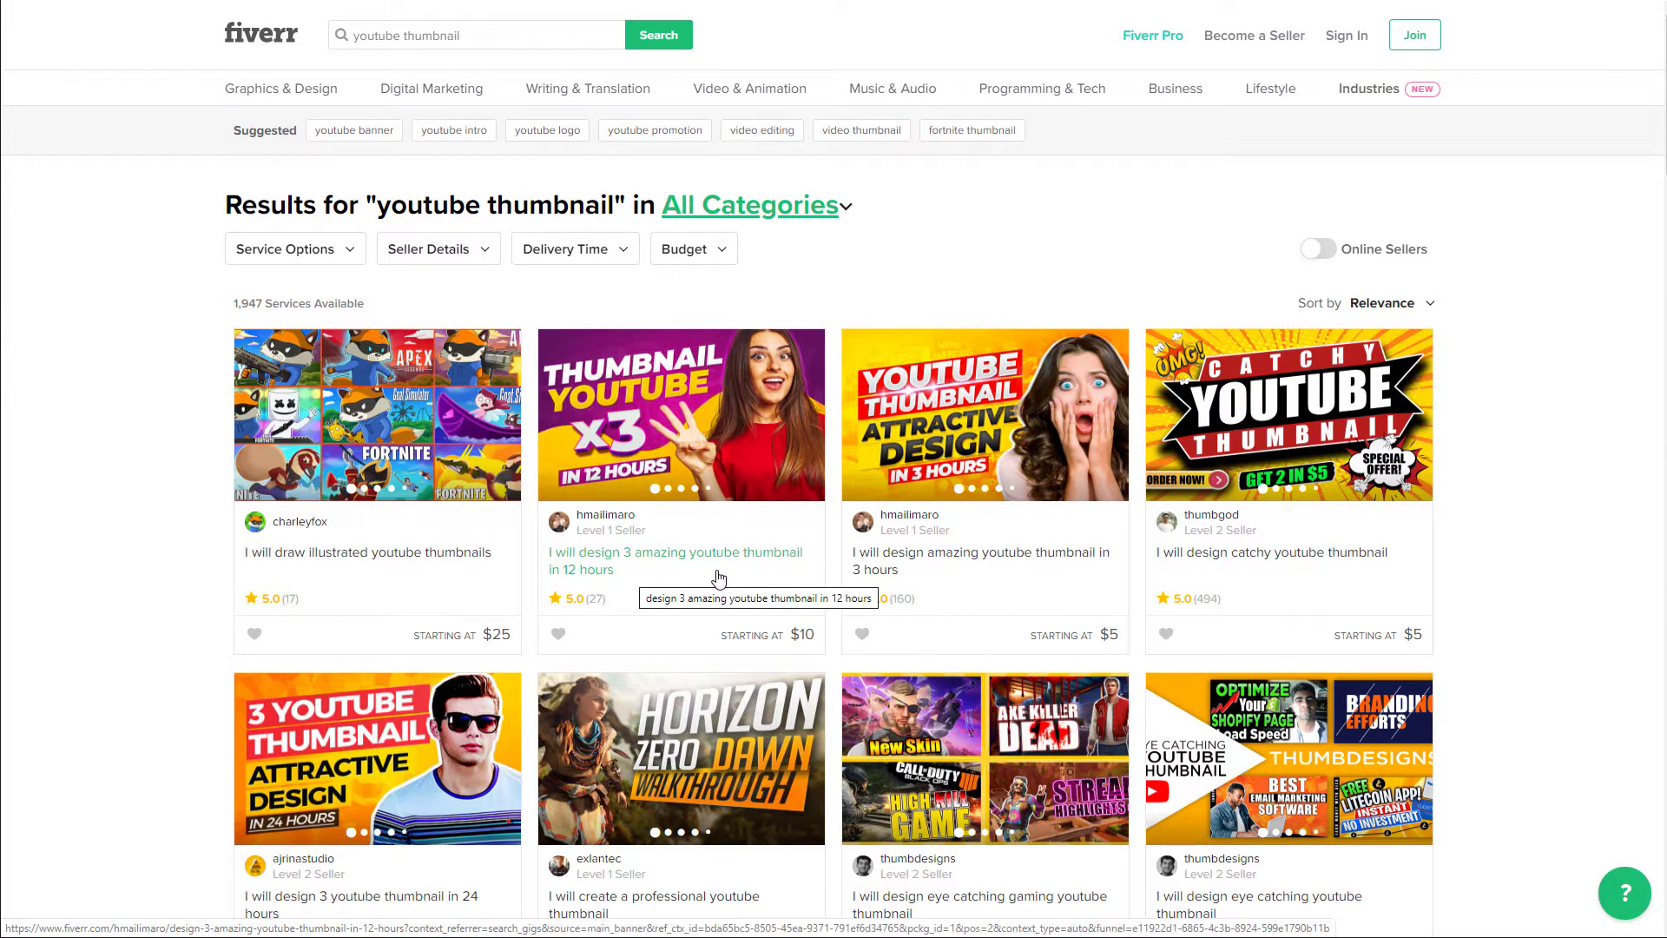
pyautogui.click(645, 573)
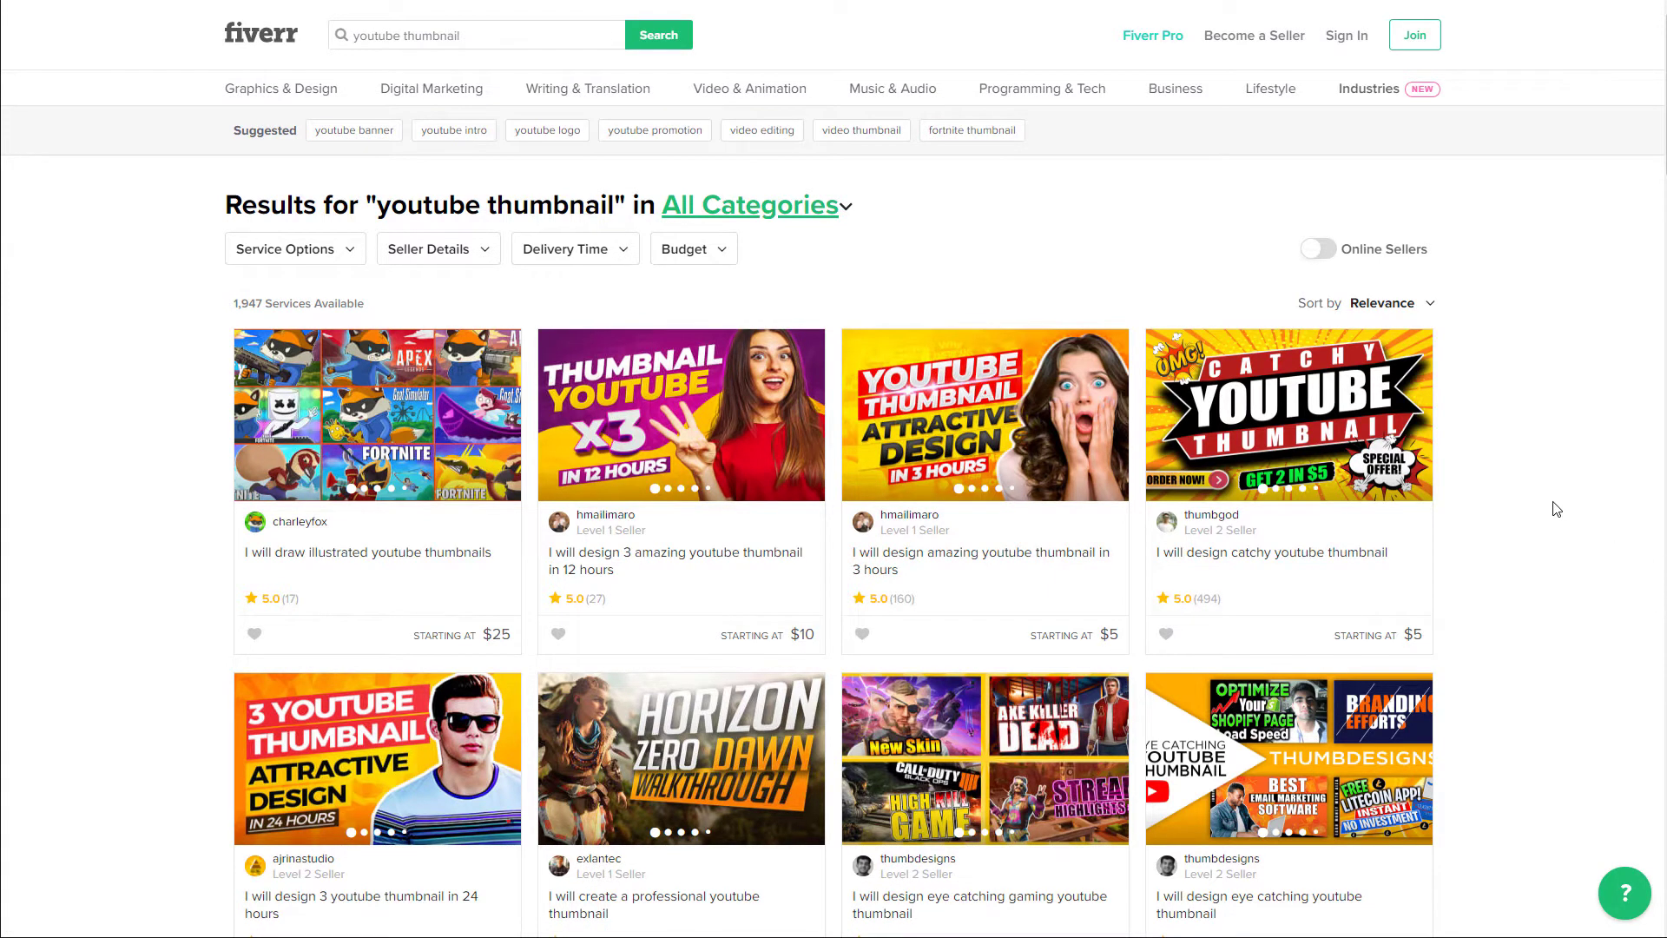
pyautogui.scroll(-3, 1557, 517)
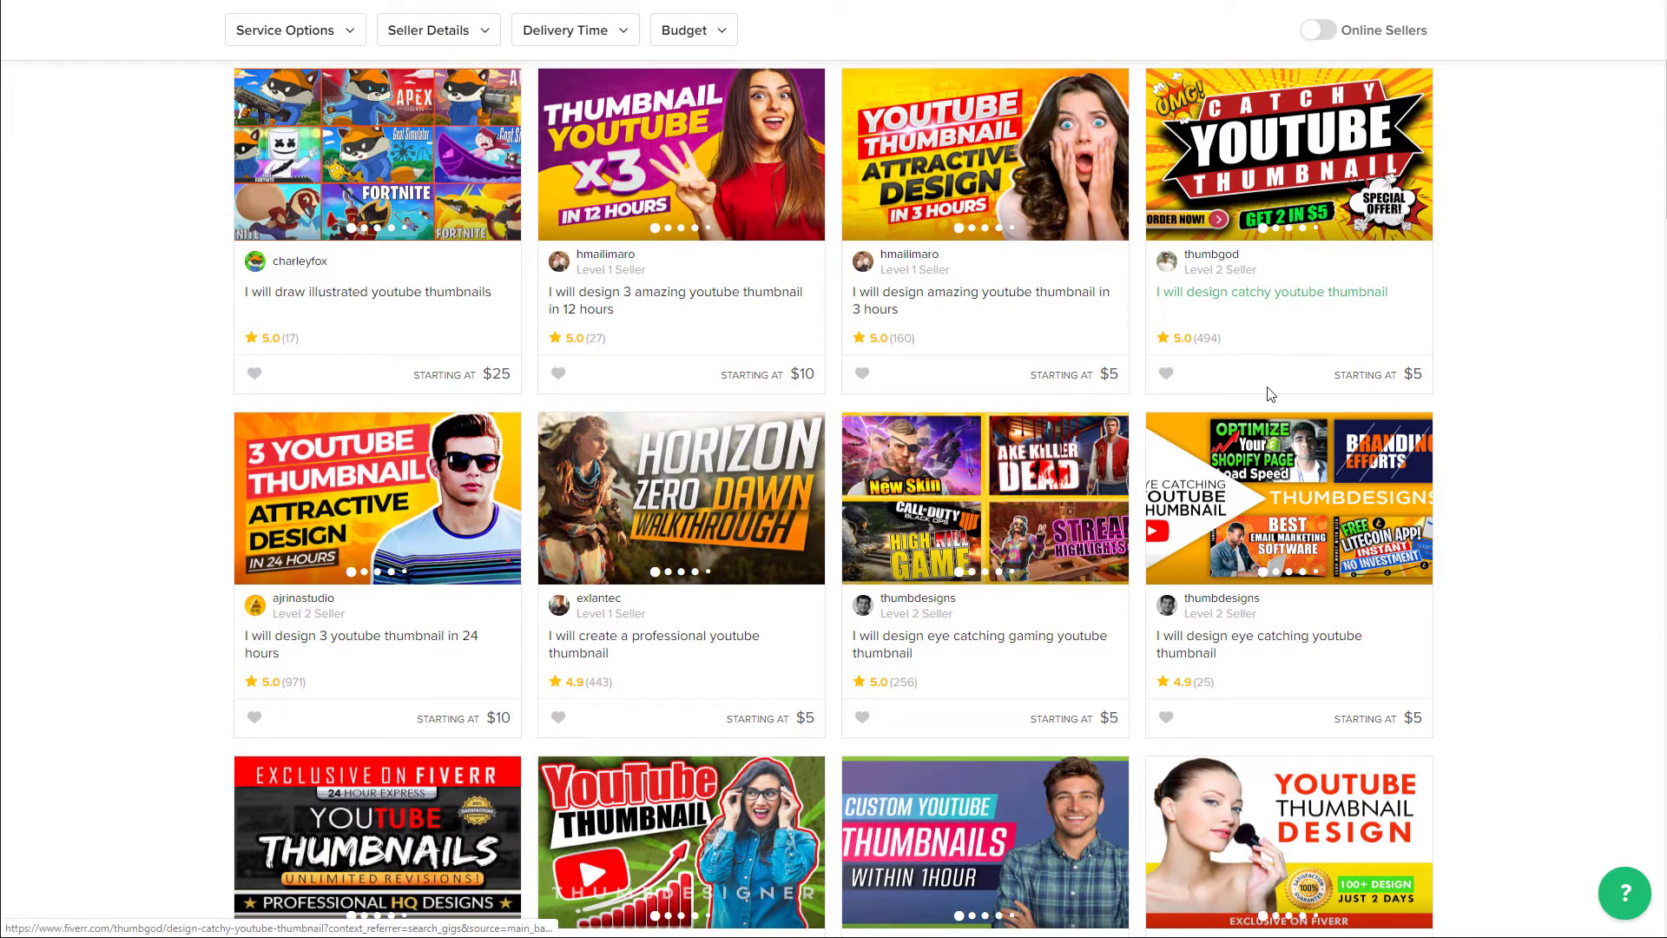
pyautogui.scroll(-2, 486, 608)
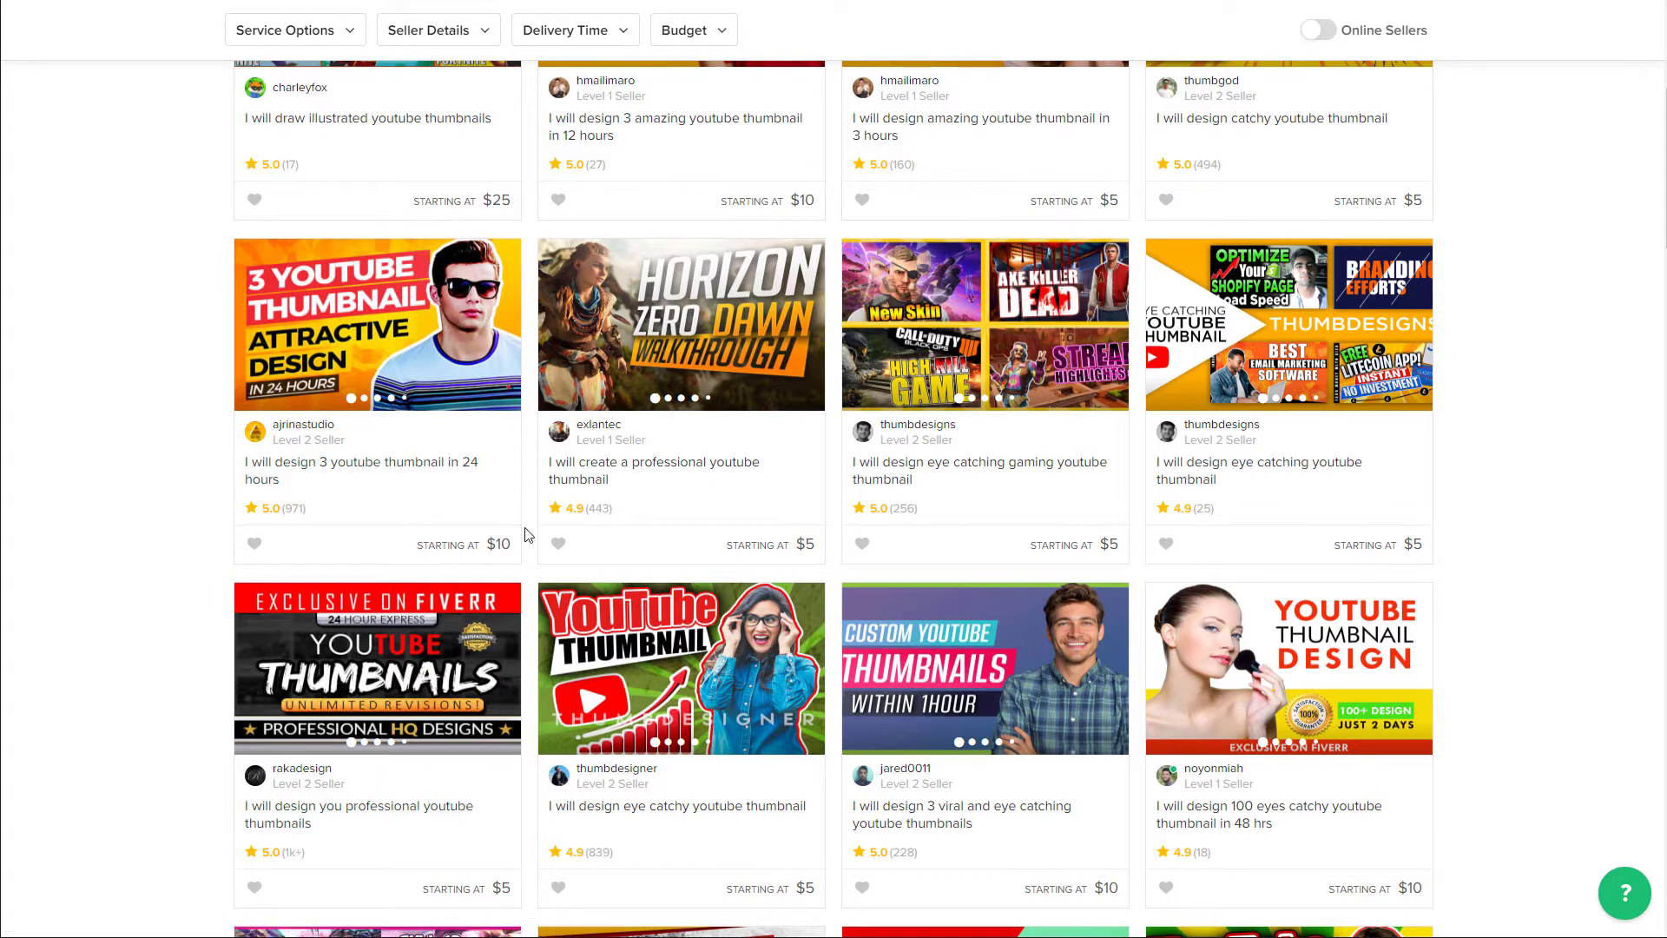
pyautogui.scroll(2, 667, 473)
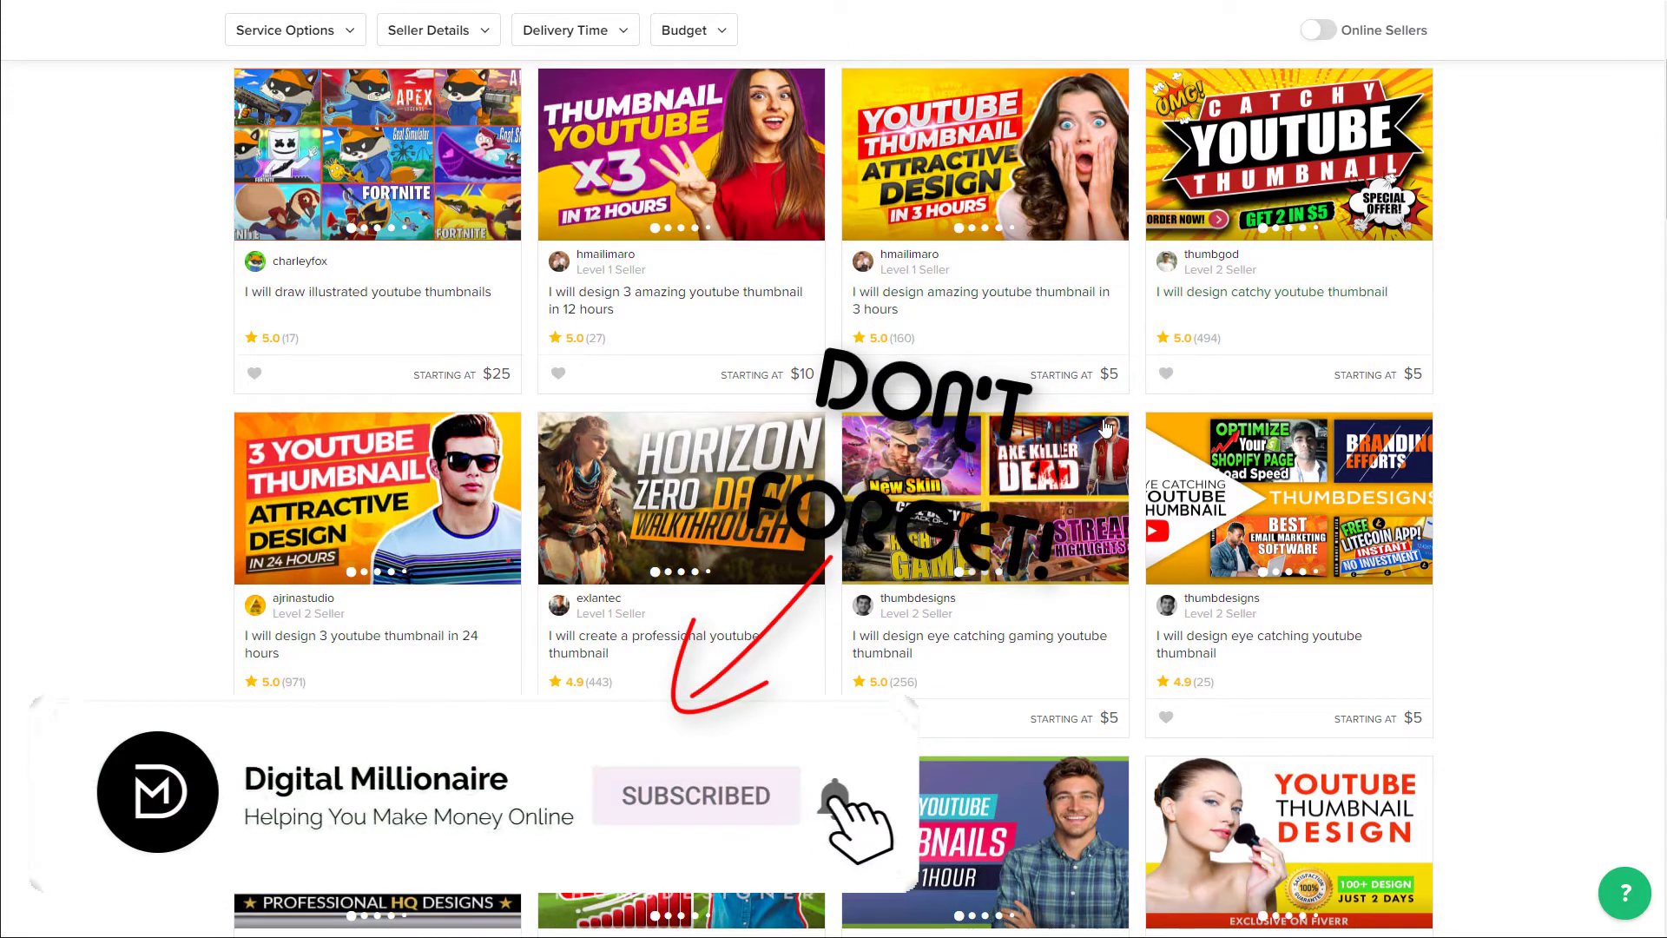
pyautogui.scroll(-2, 1316, 348)
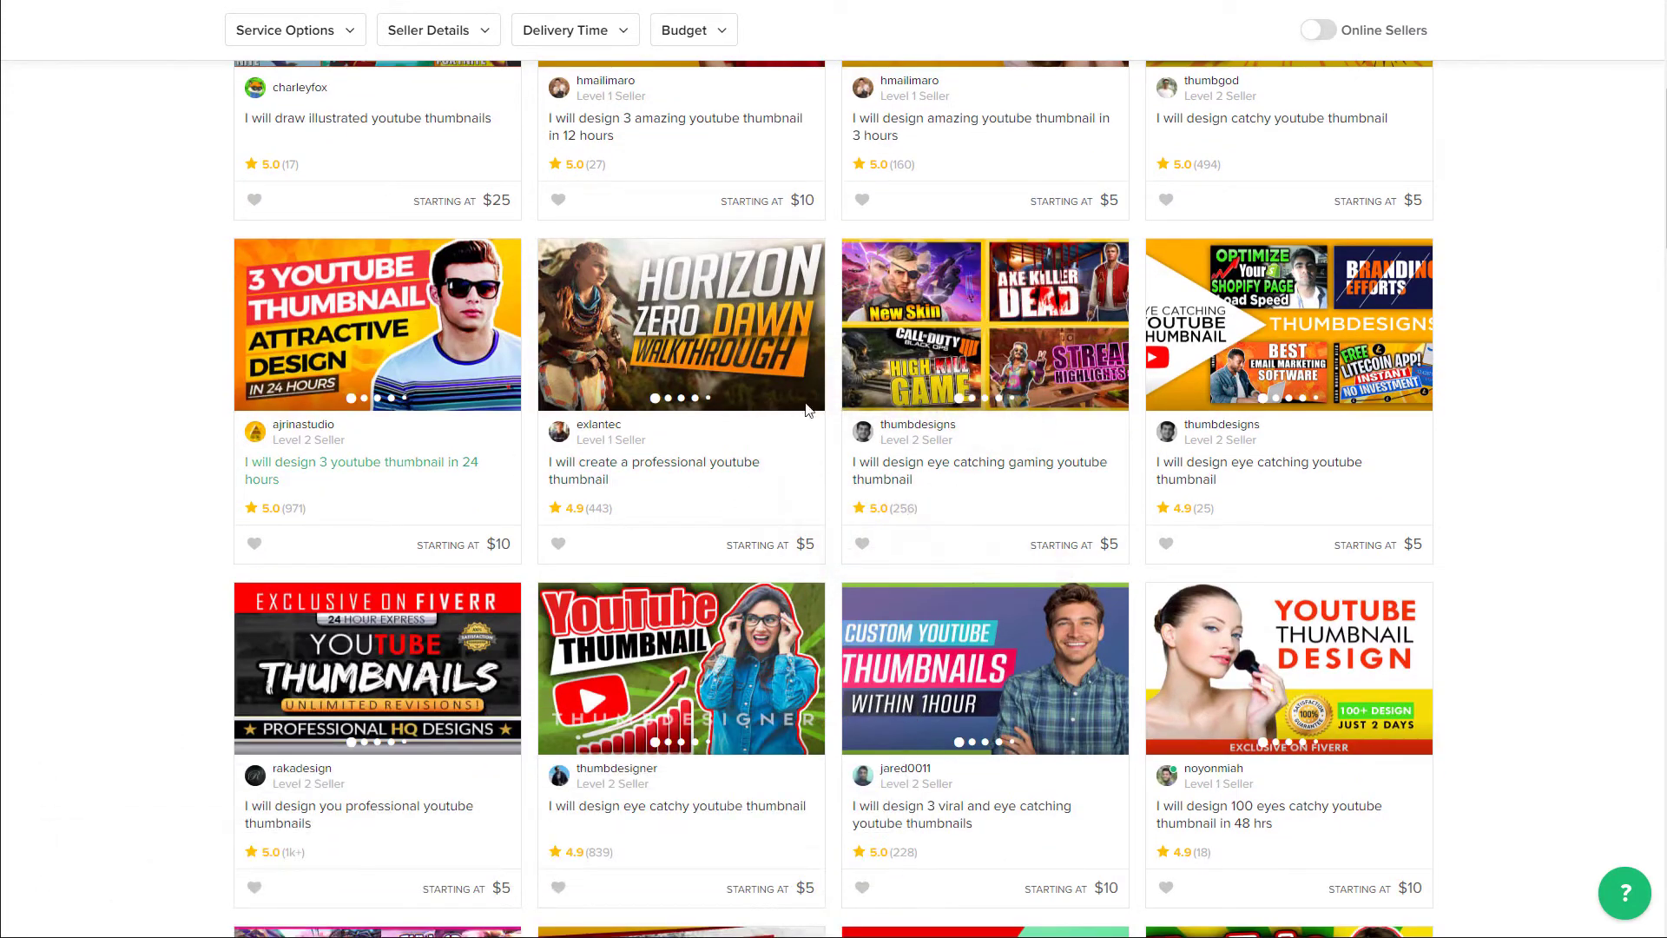
pyautogui.scroll(-2, 521, 595)
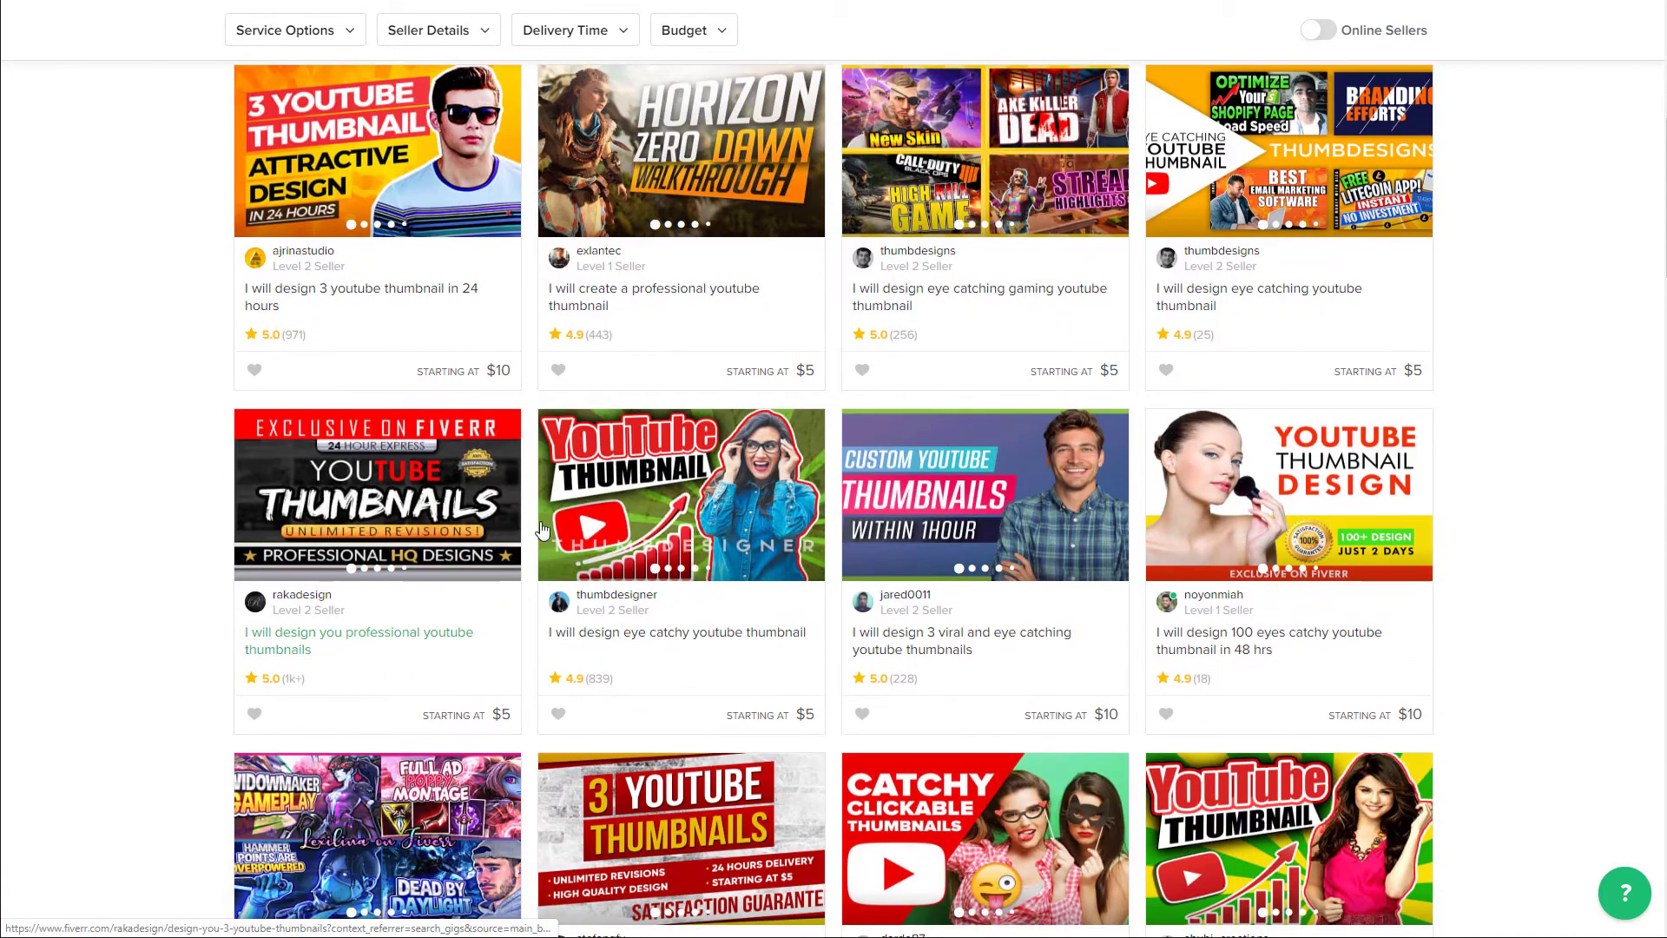
pyautogui.scroll(-5, 1268, 547)
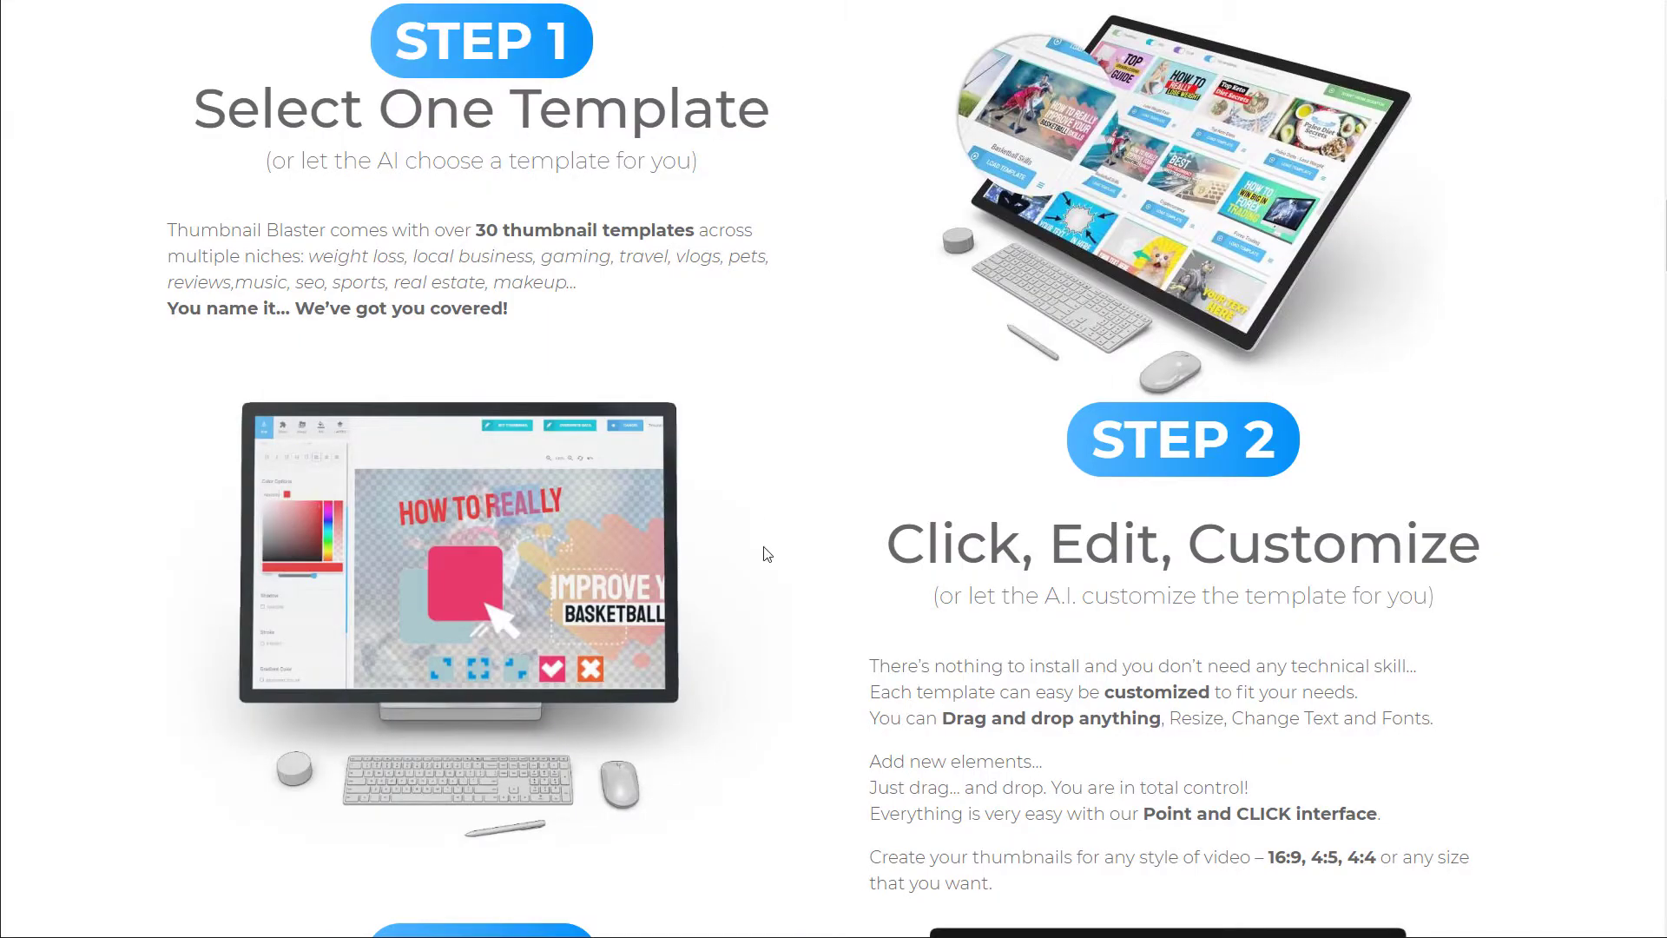
# Step: Scroll down the landing page's sample template gallery and back up again
pyautogui.scroll(-10, 829, 725)
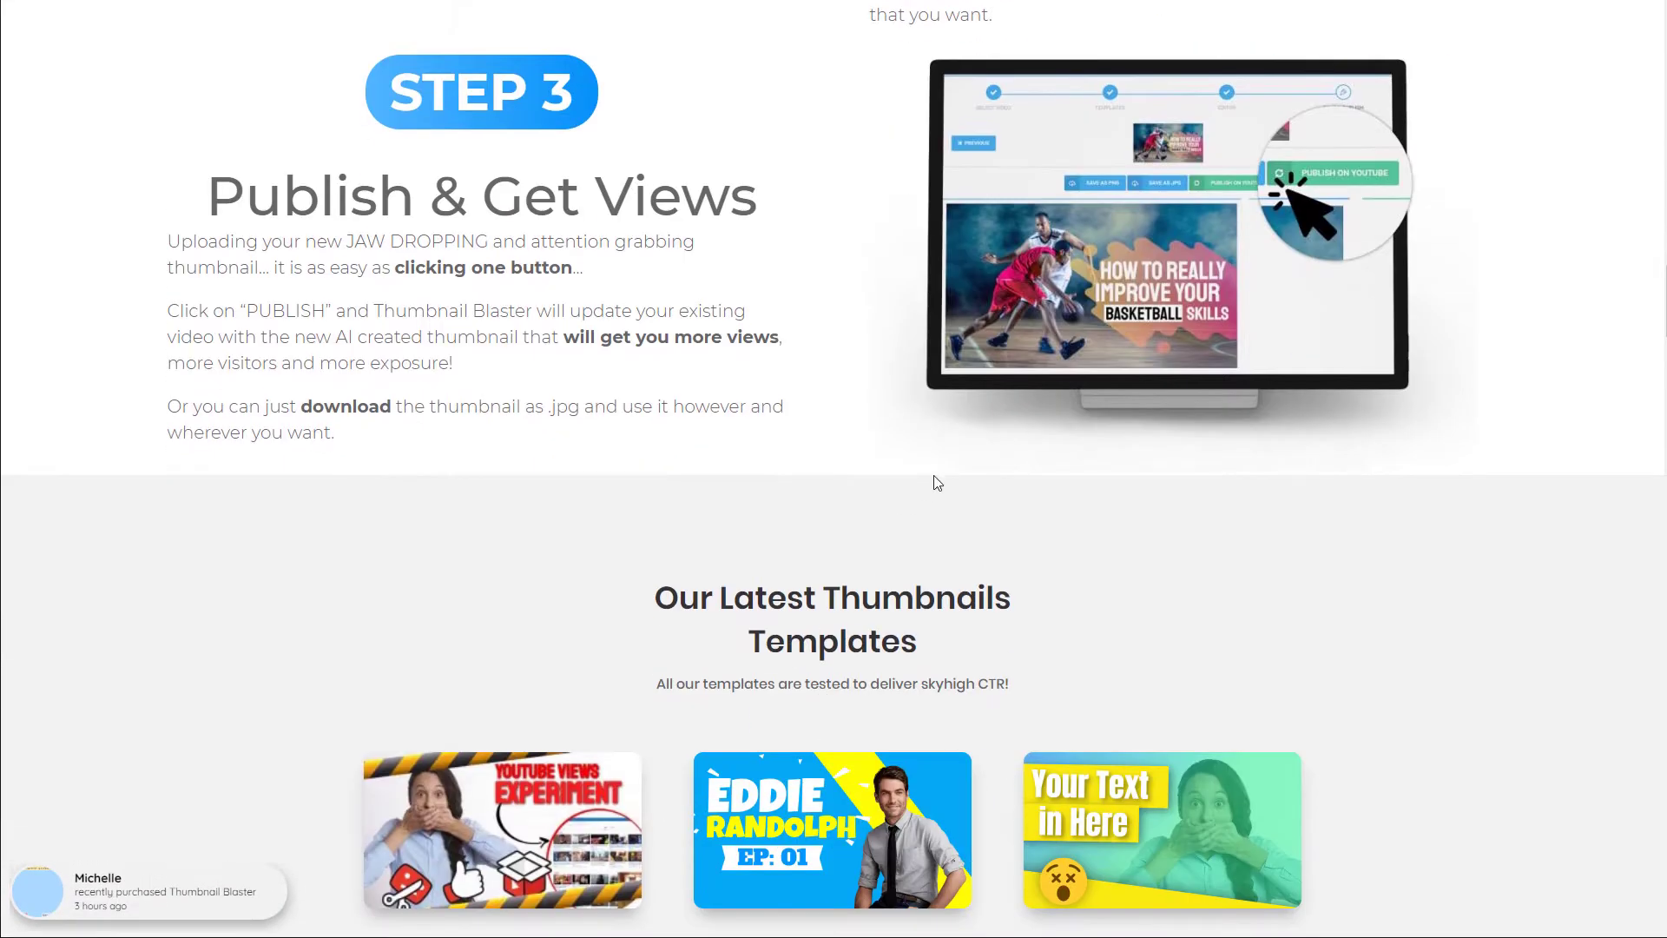
pyautogui.scroll(-8, 938, 483)
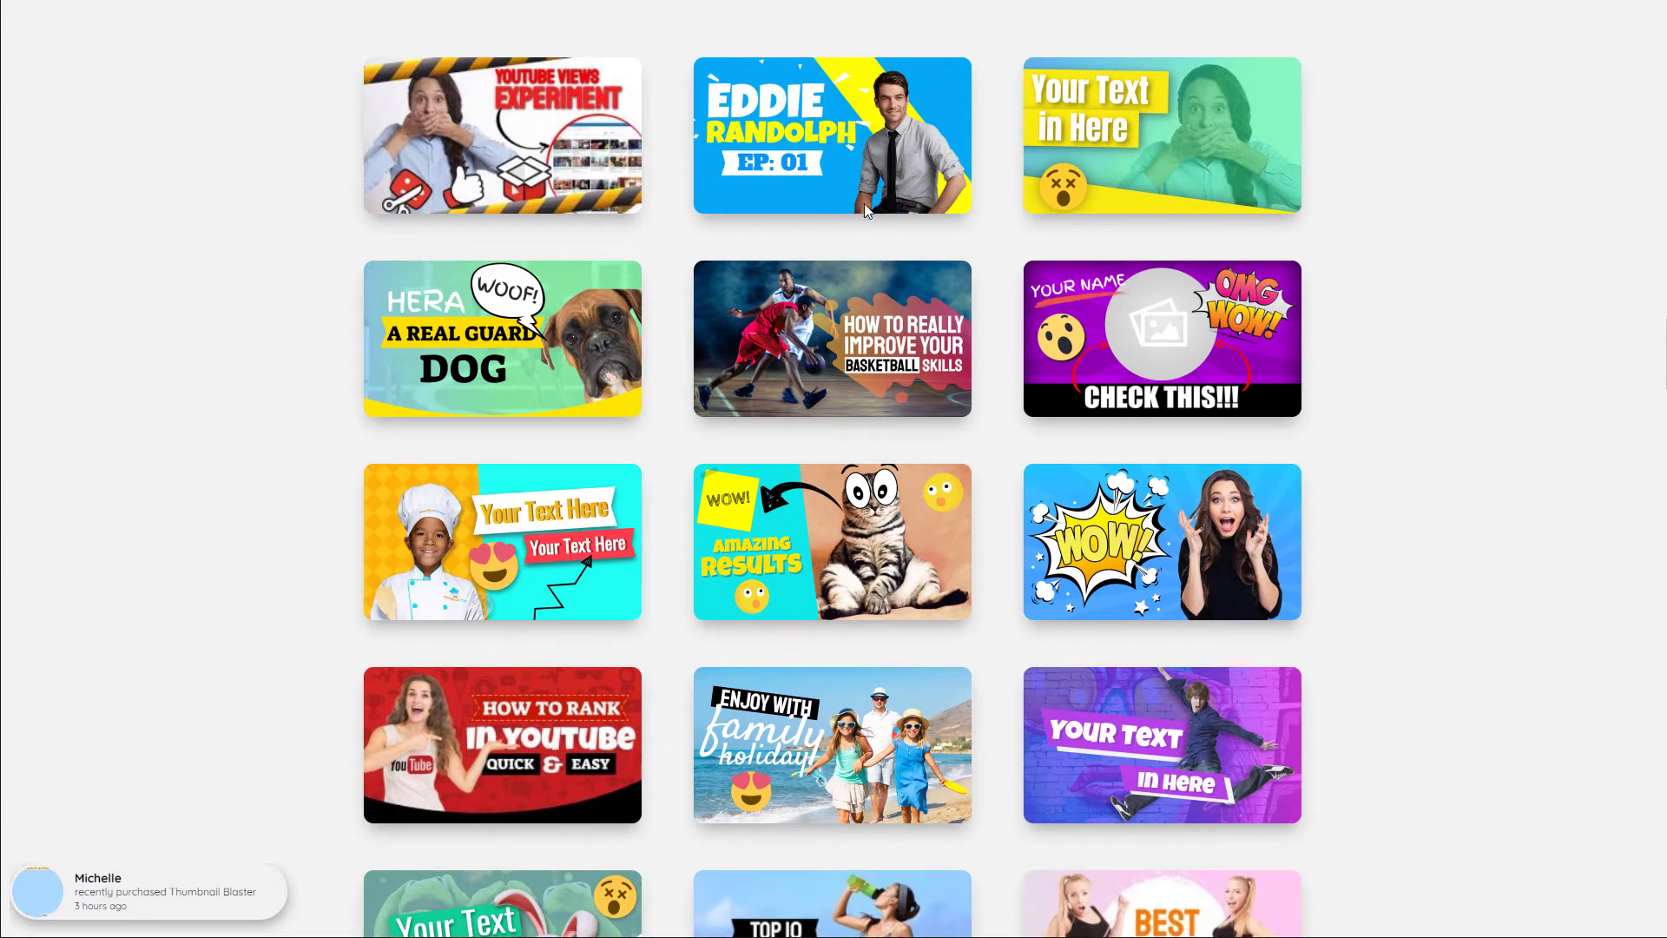
pyautogui.scroll(-4, 752, 658)
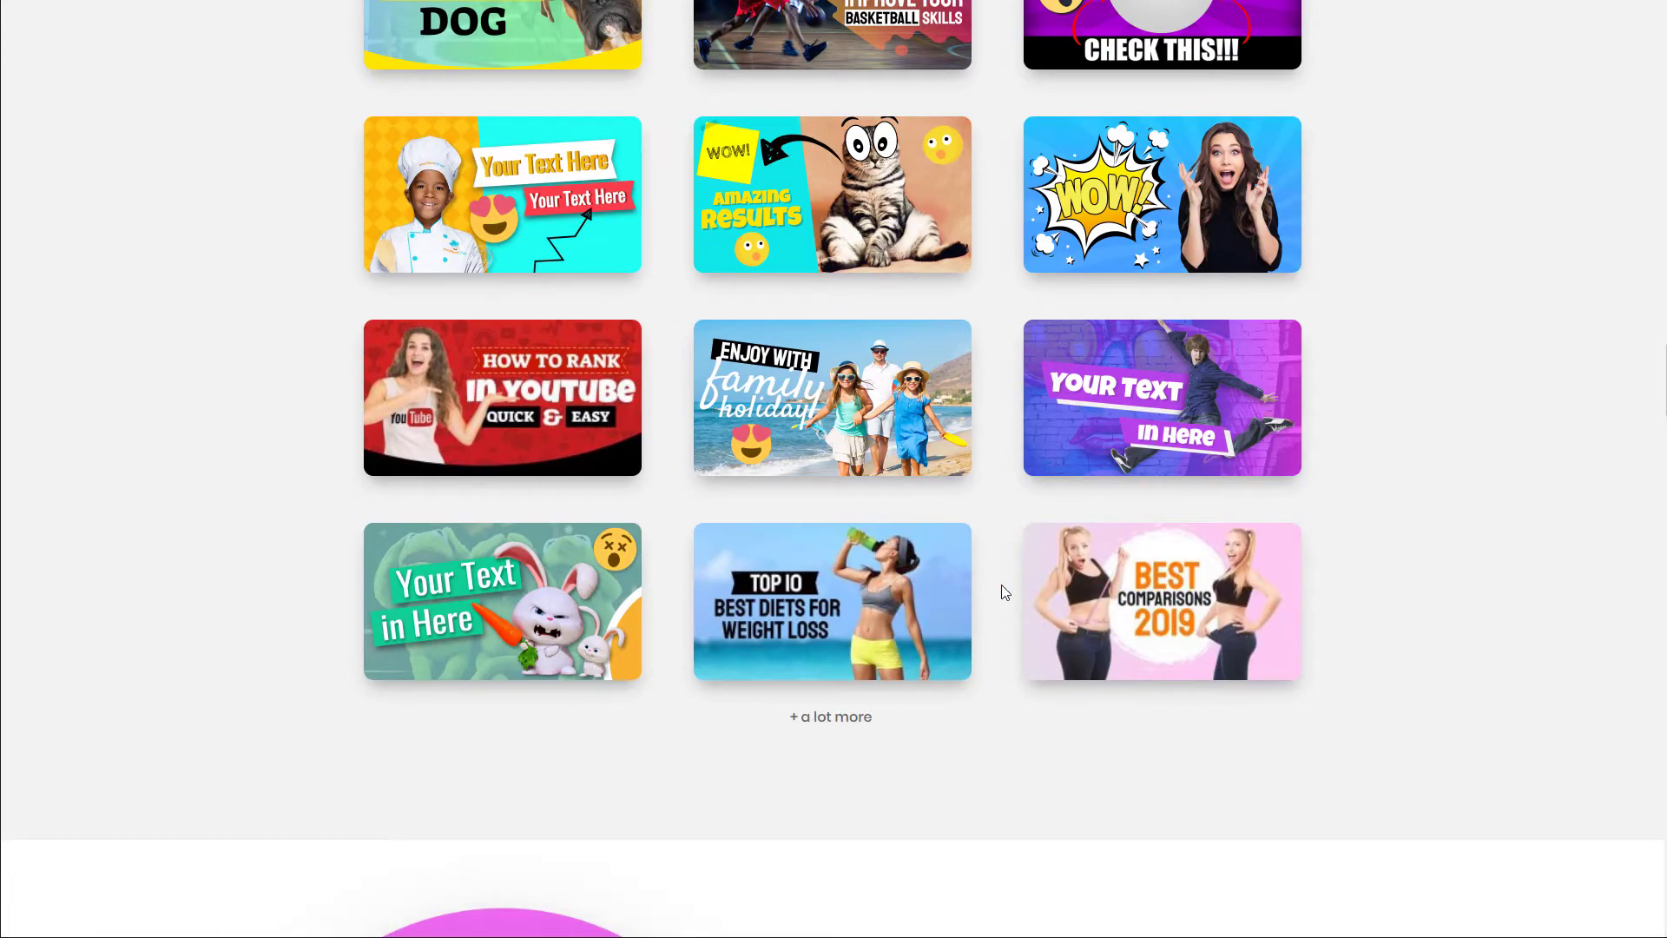
pyautogui.scroll(15, 1004, 589)
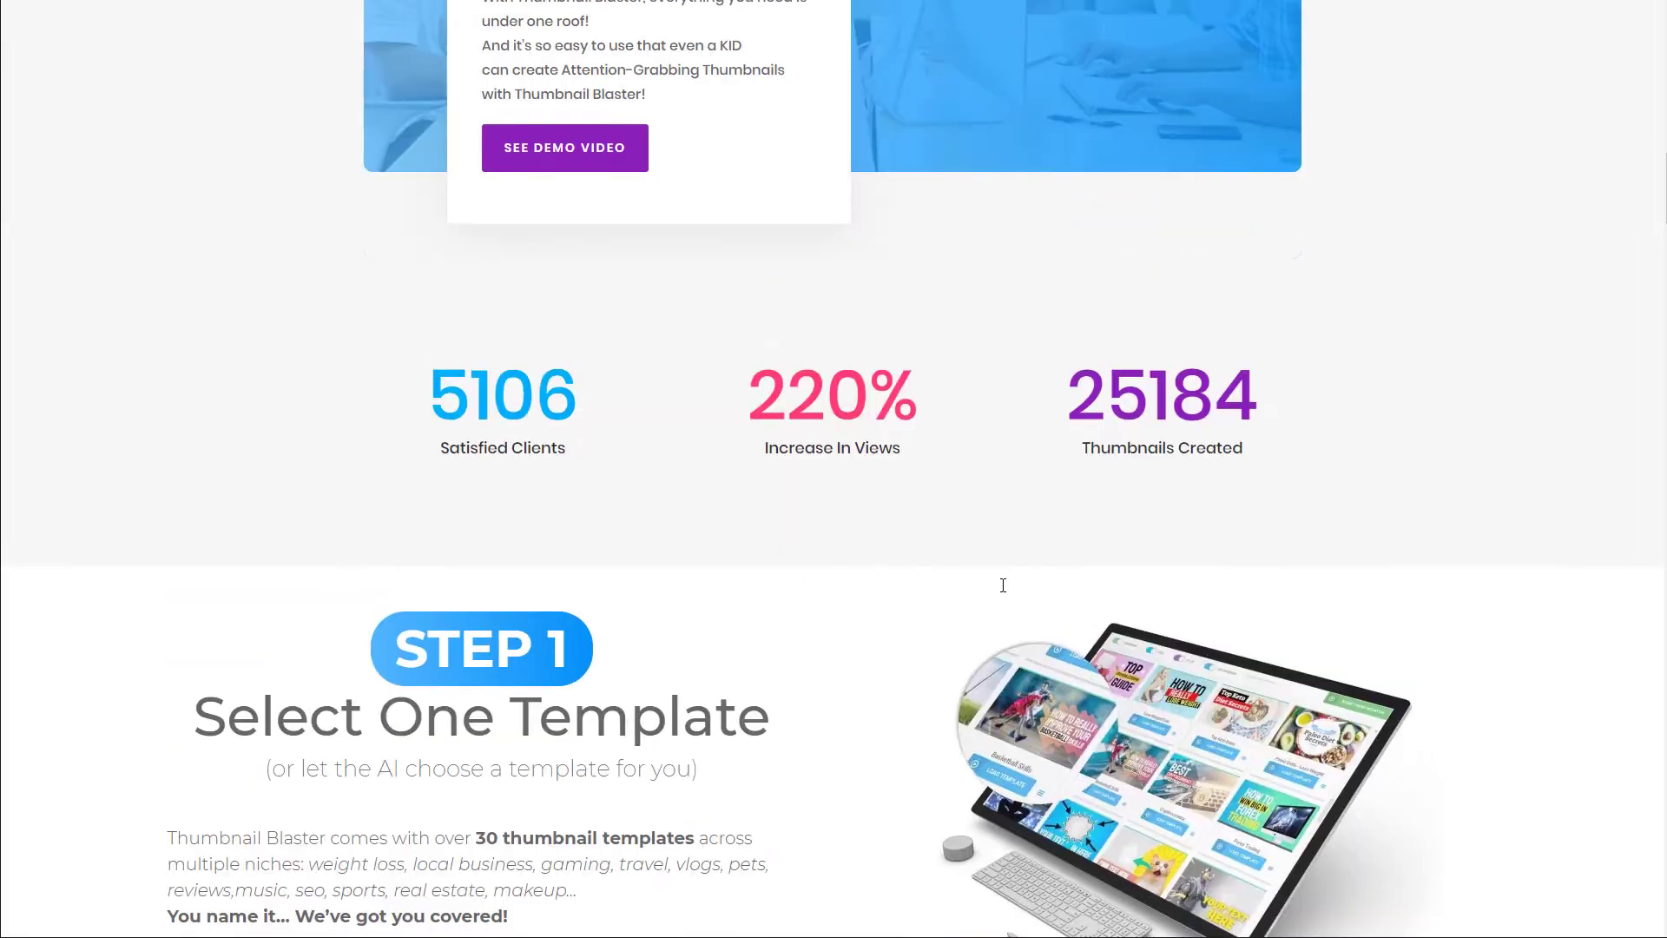
pyautogui.scroll(5, 1003, 585)
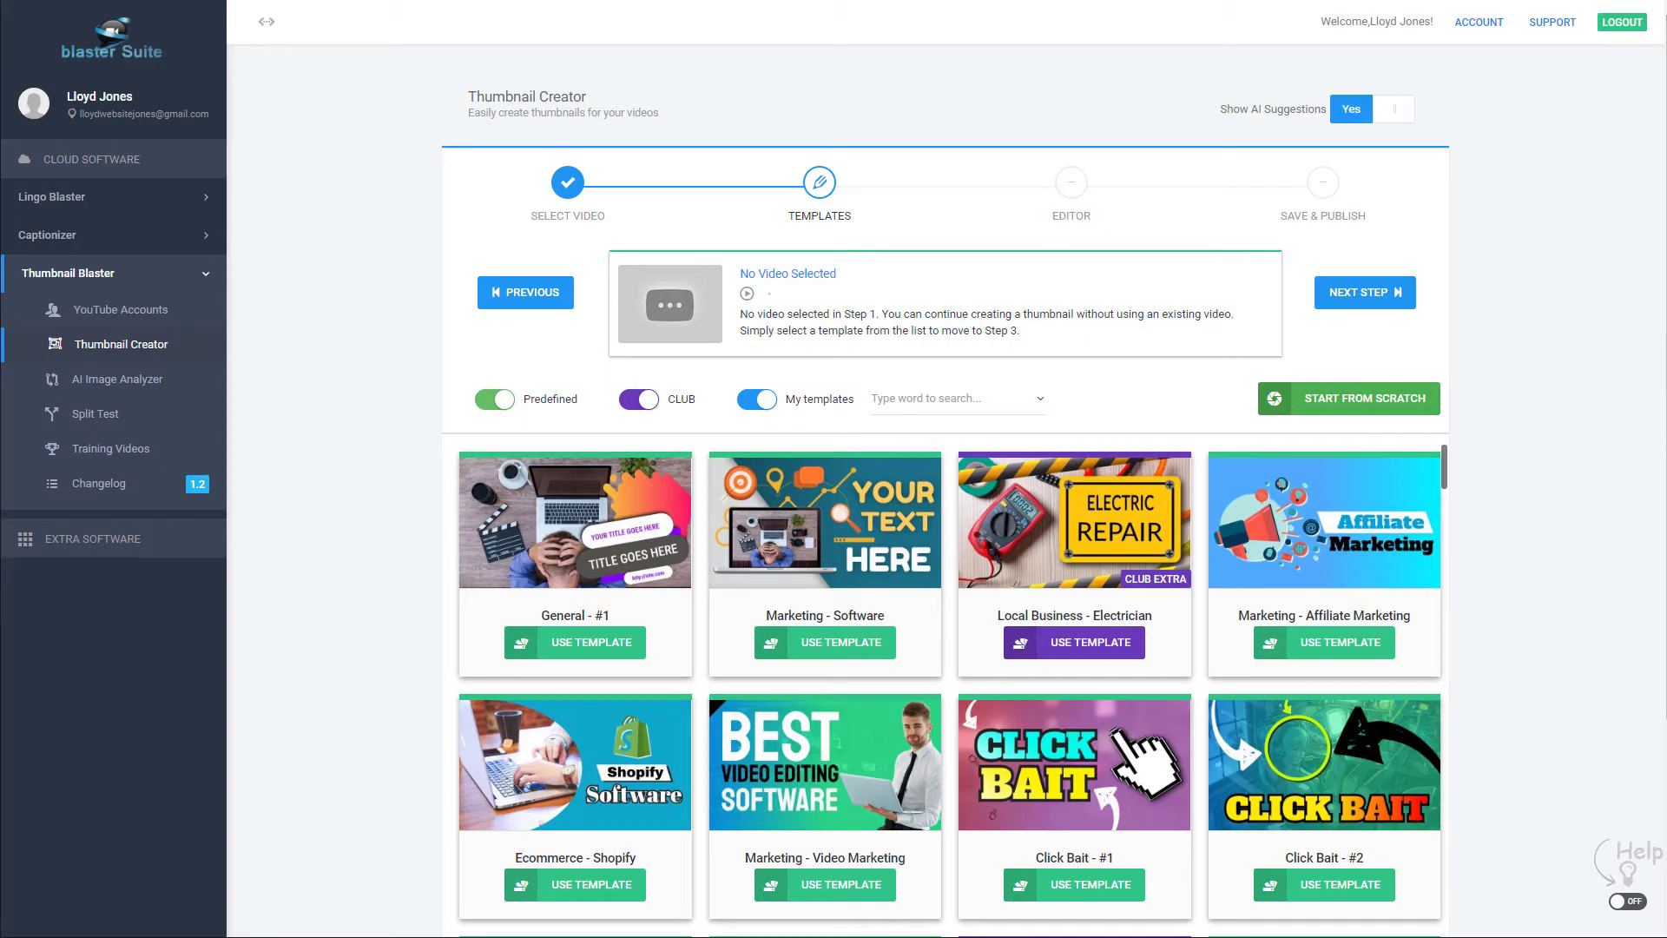
# Step: Scroll the template grid, then go to the Training Videos page from the sidebar
pyautogui.scroll(-1, 1467, 365)
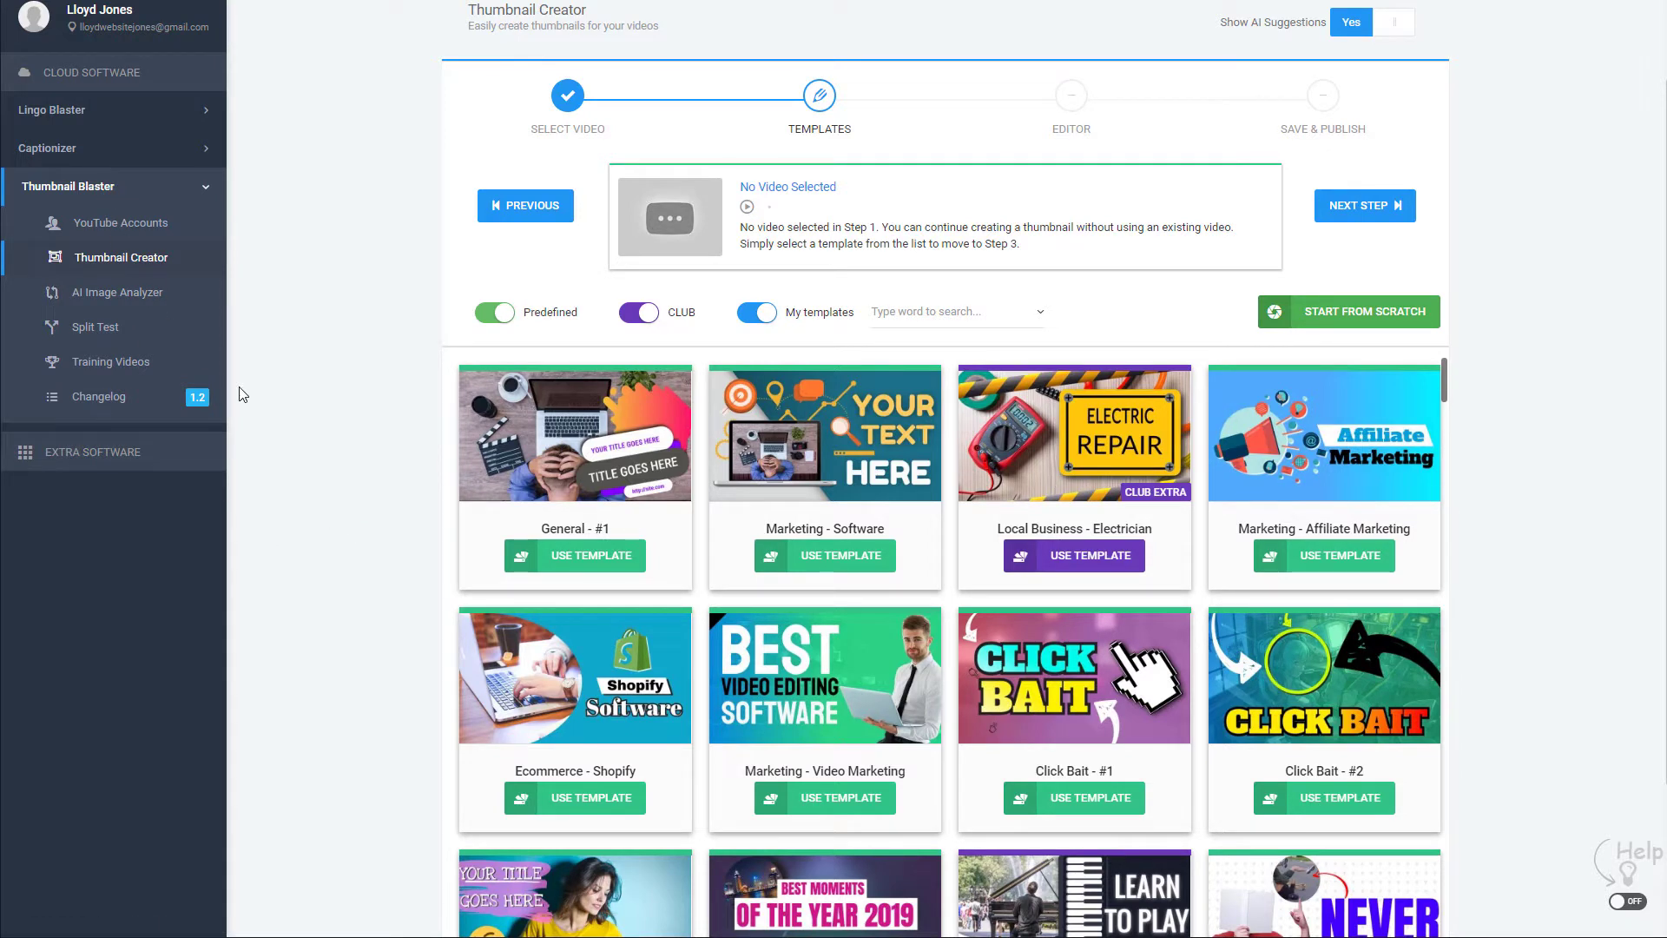
pyautogui.click(125, 365)
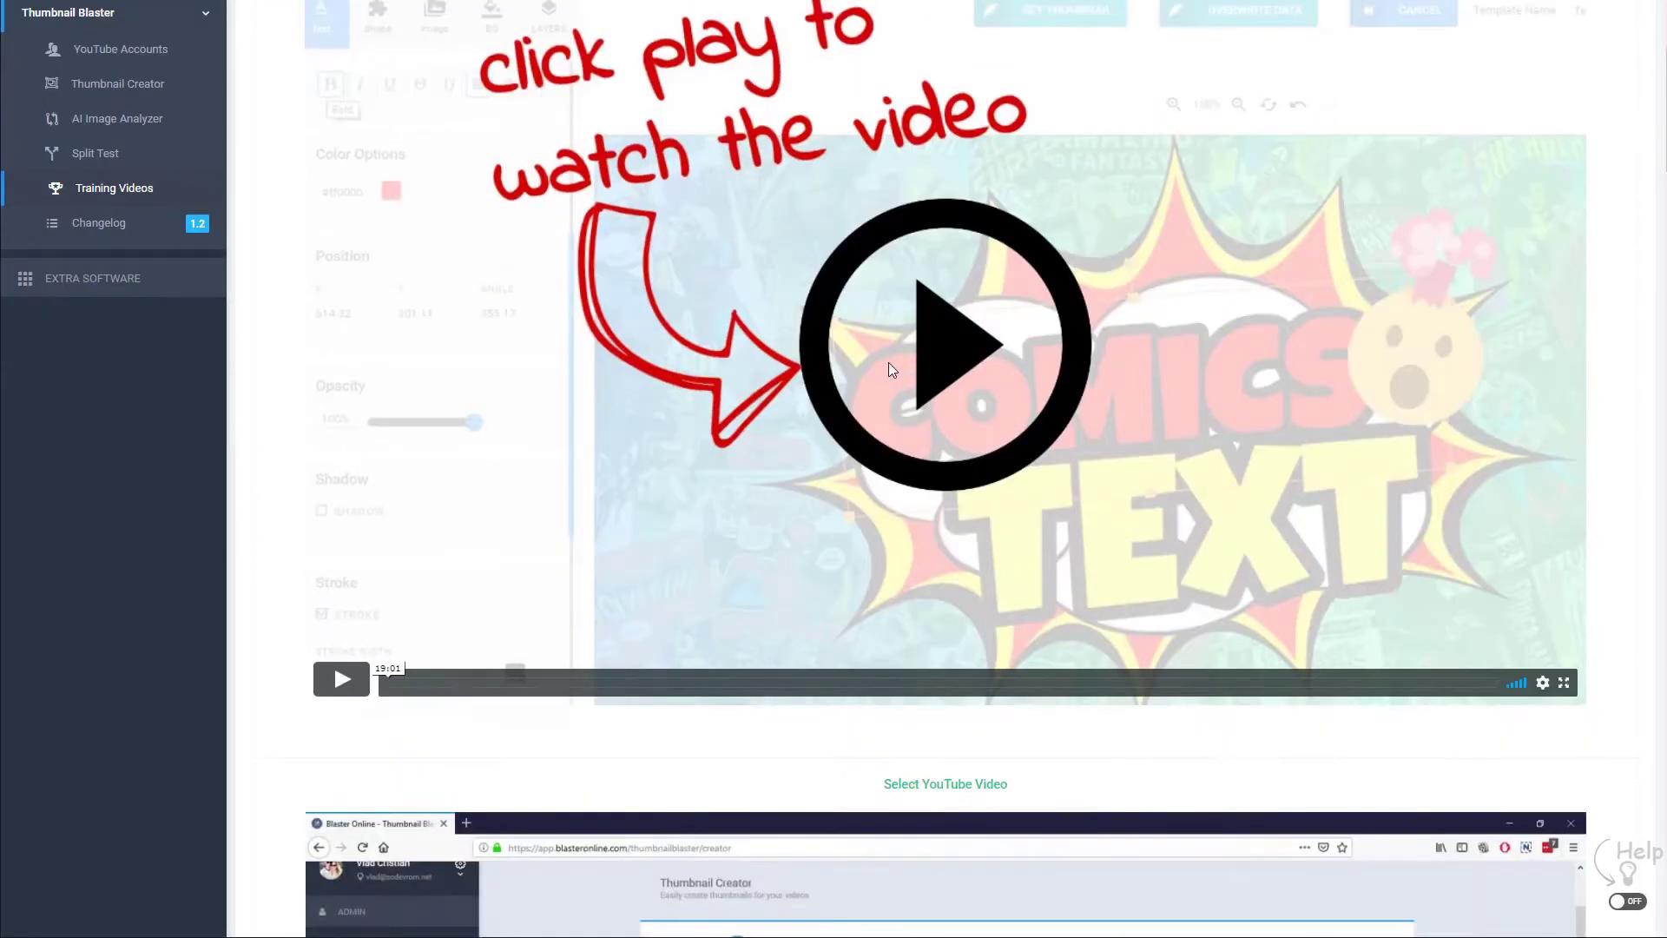
pyautogui.scroll(-20, 930, 383)
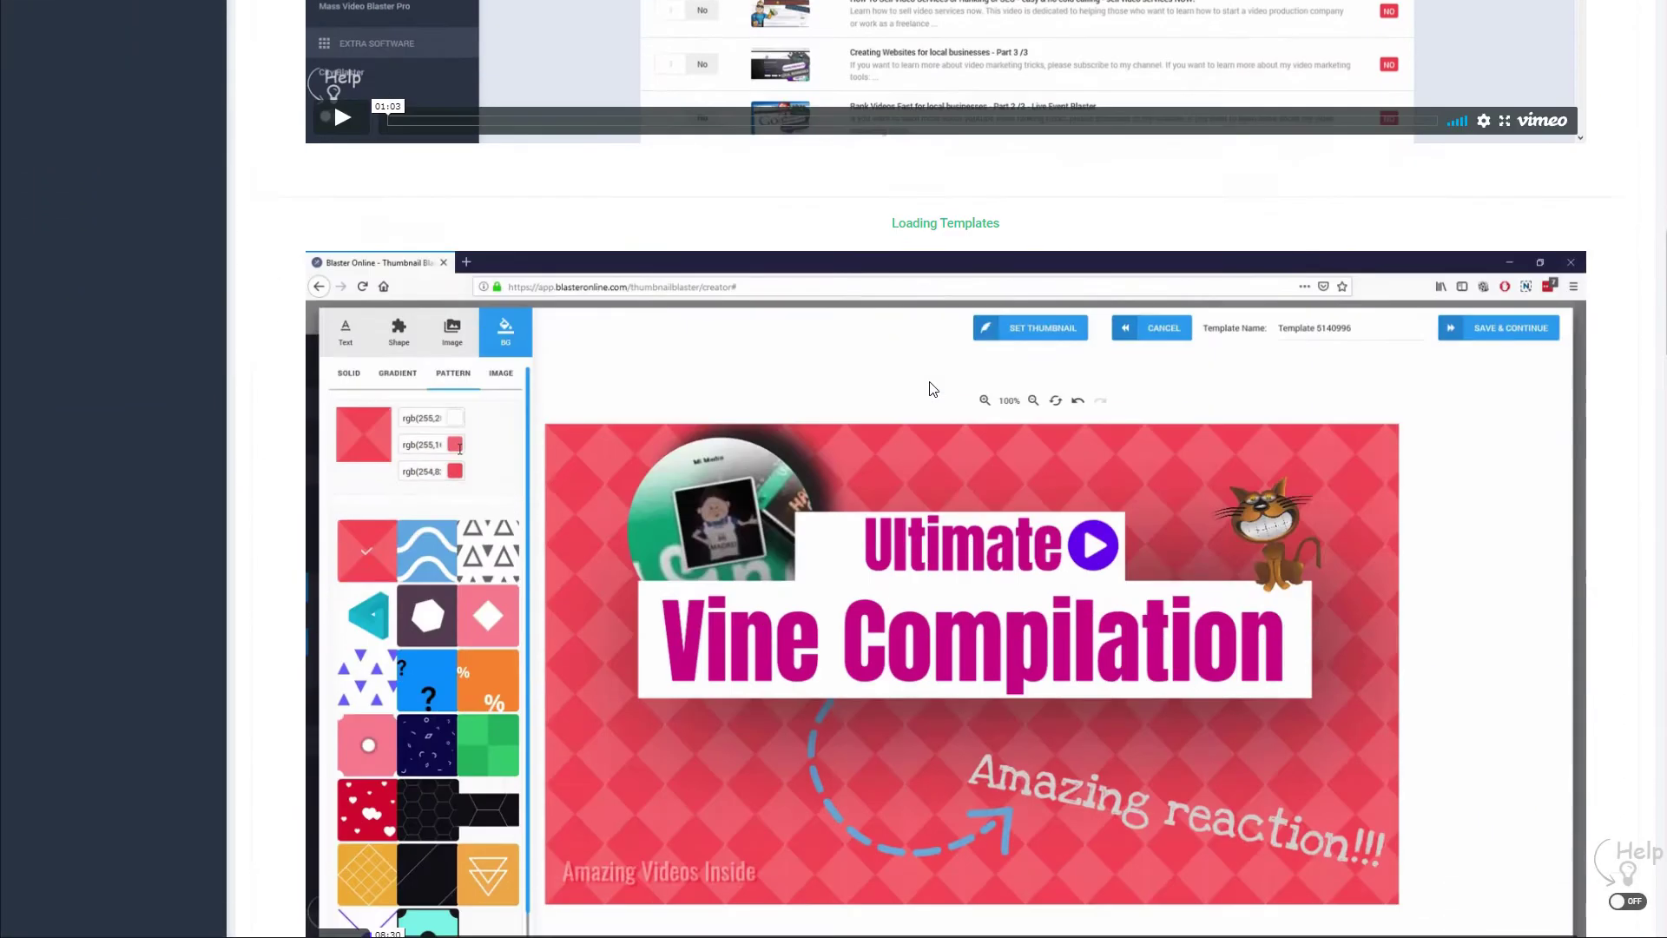
pyautogui.scroll(-20, 931, 393)
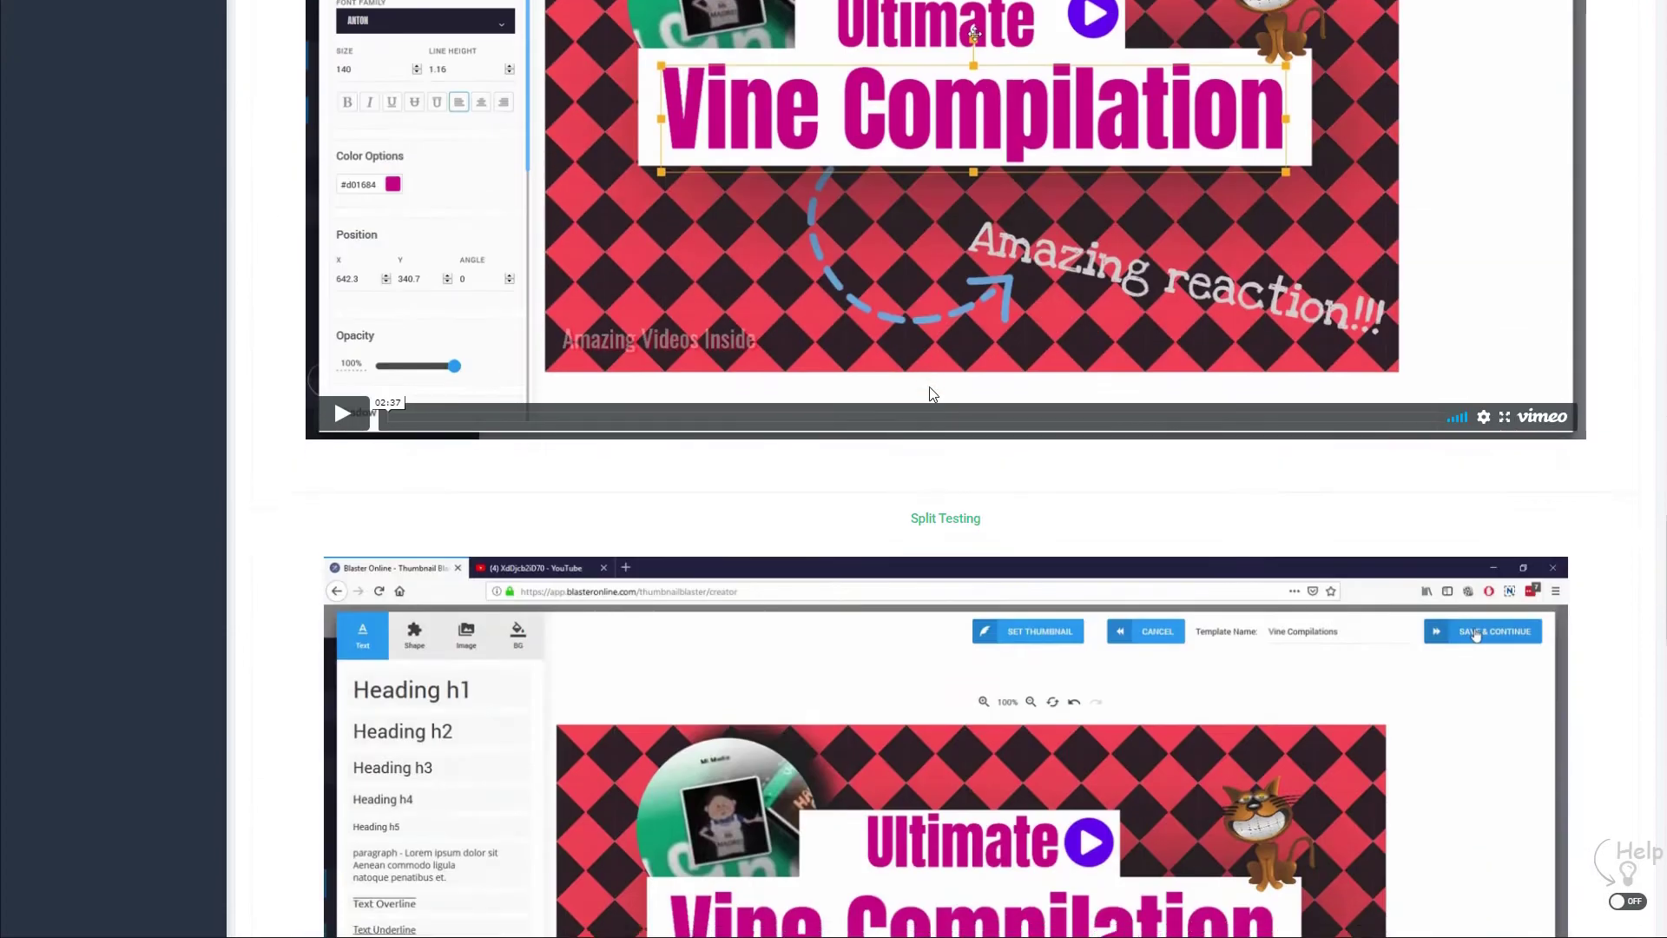
pyautogui.scroll(-15, 930, 399)
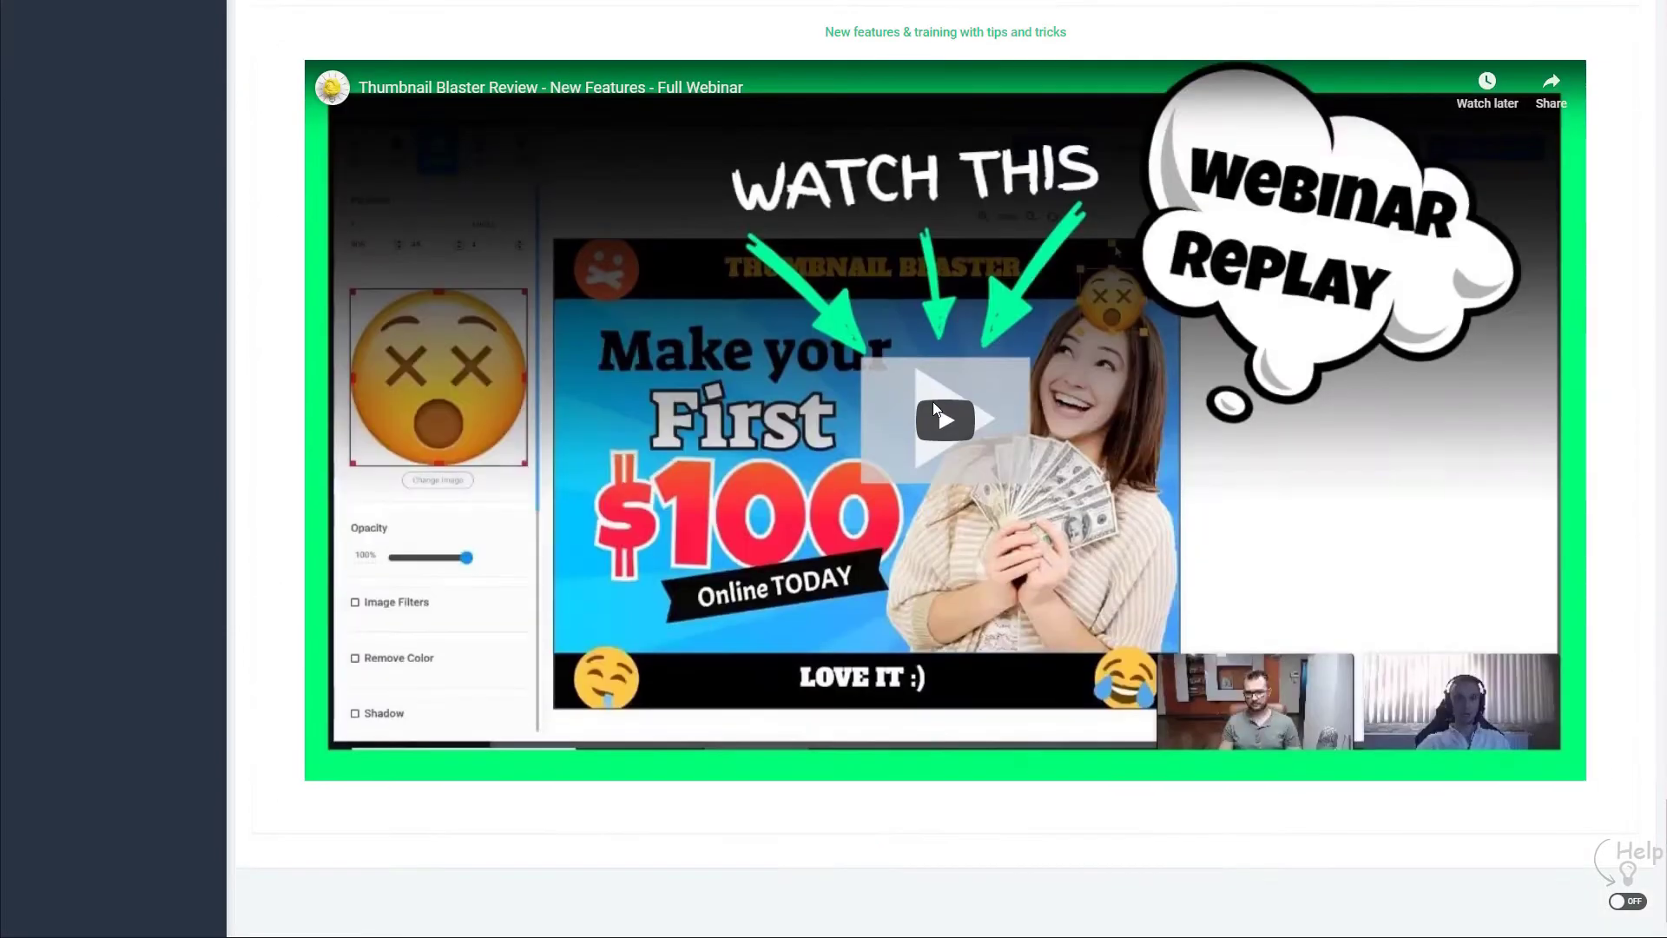
pyautogui.scroll(14, 933, 409)
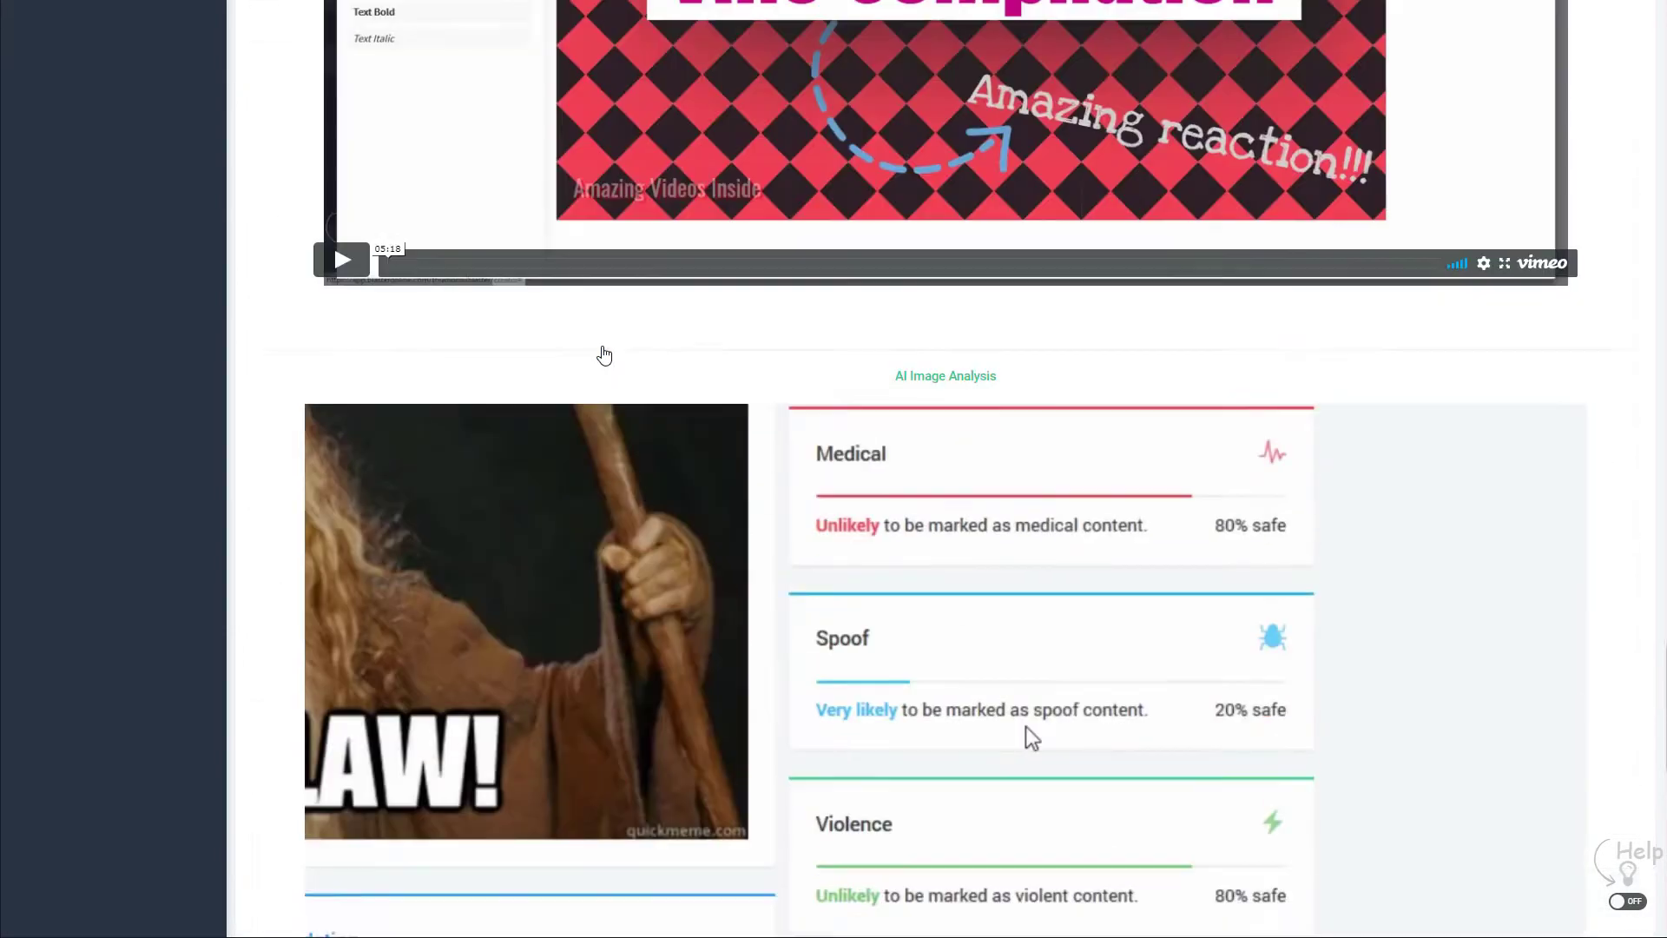
pyautogui.scroll(12, 960, 499)
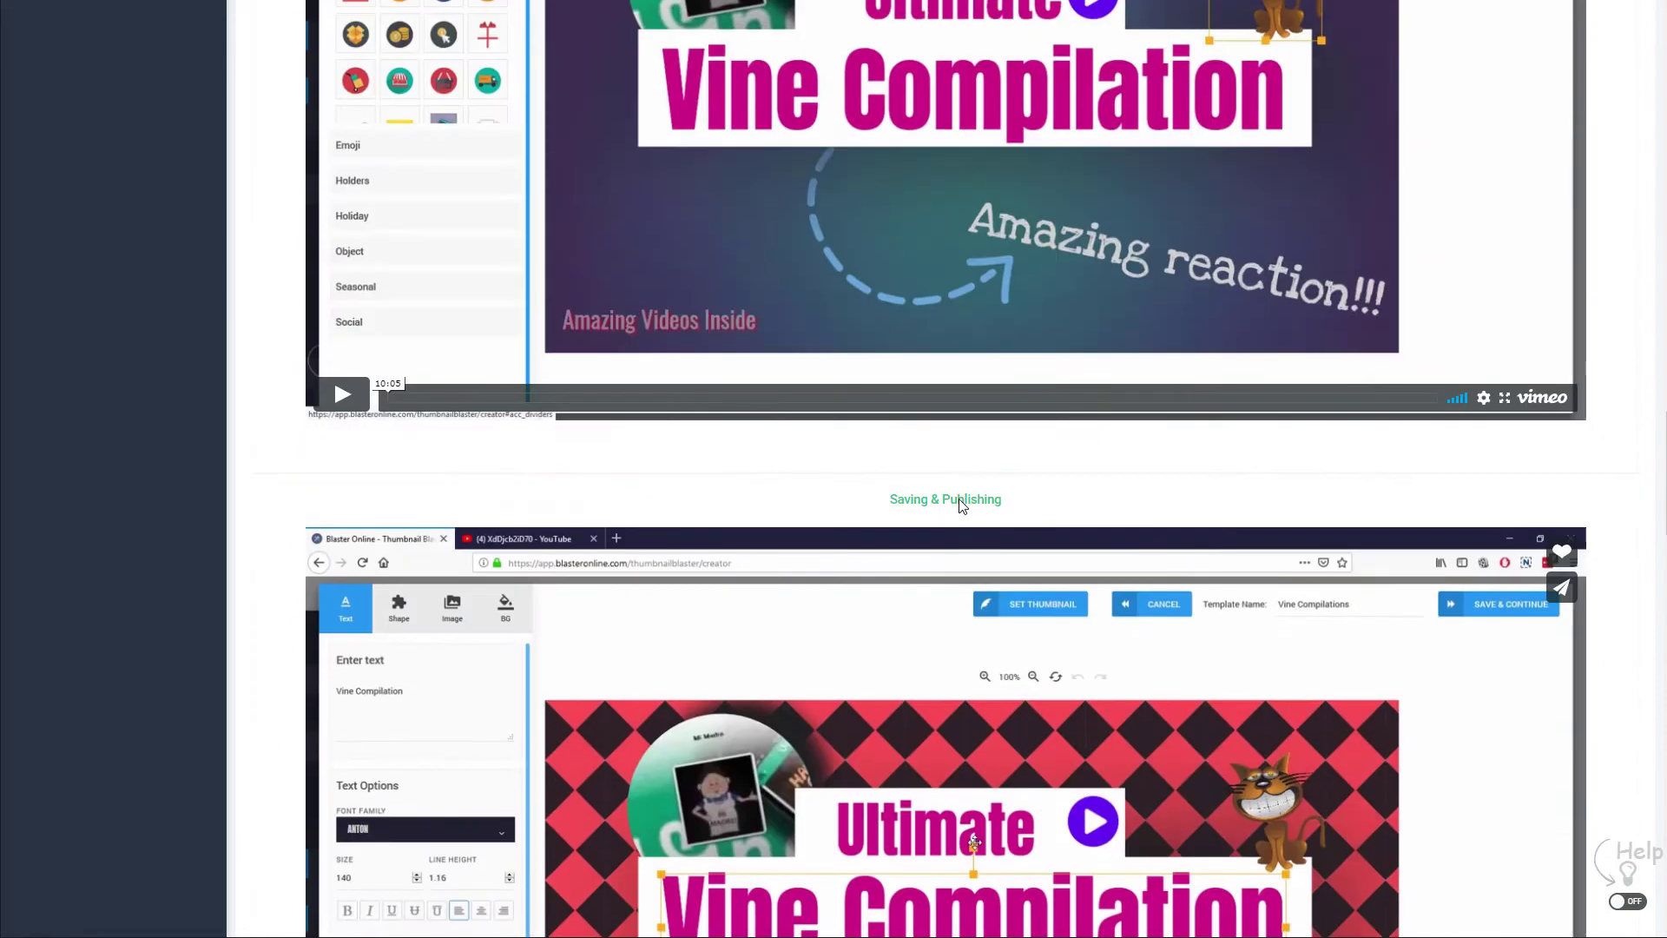
pyautogui.scroll(12, 959, 499)
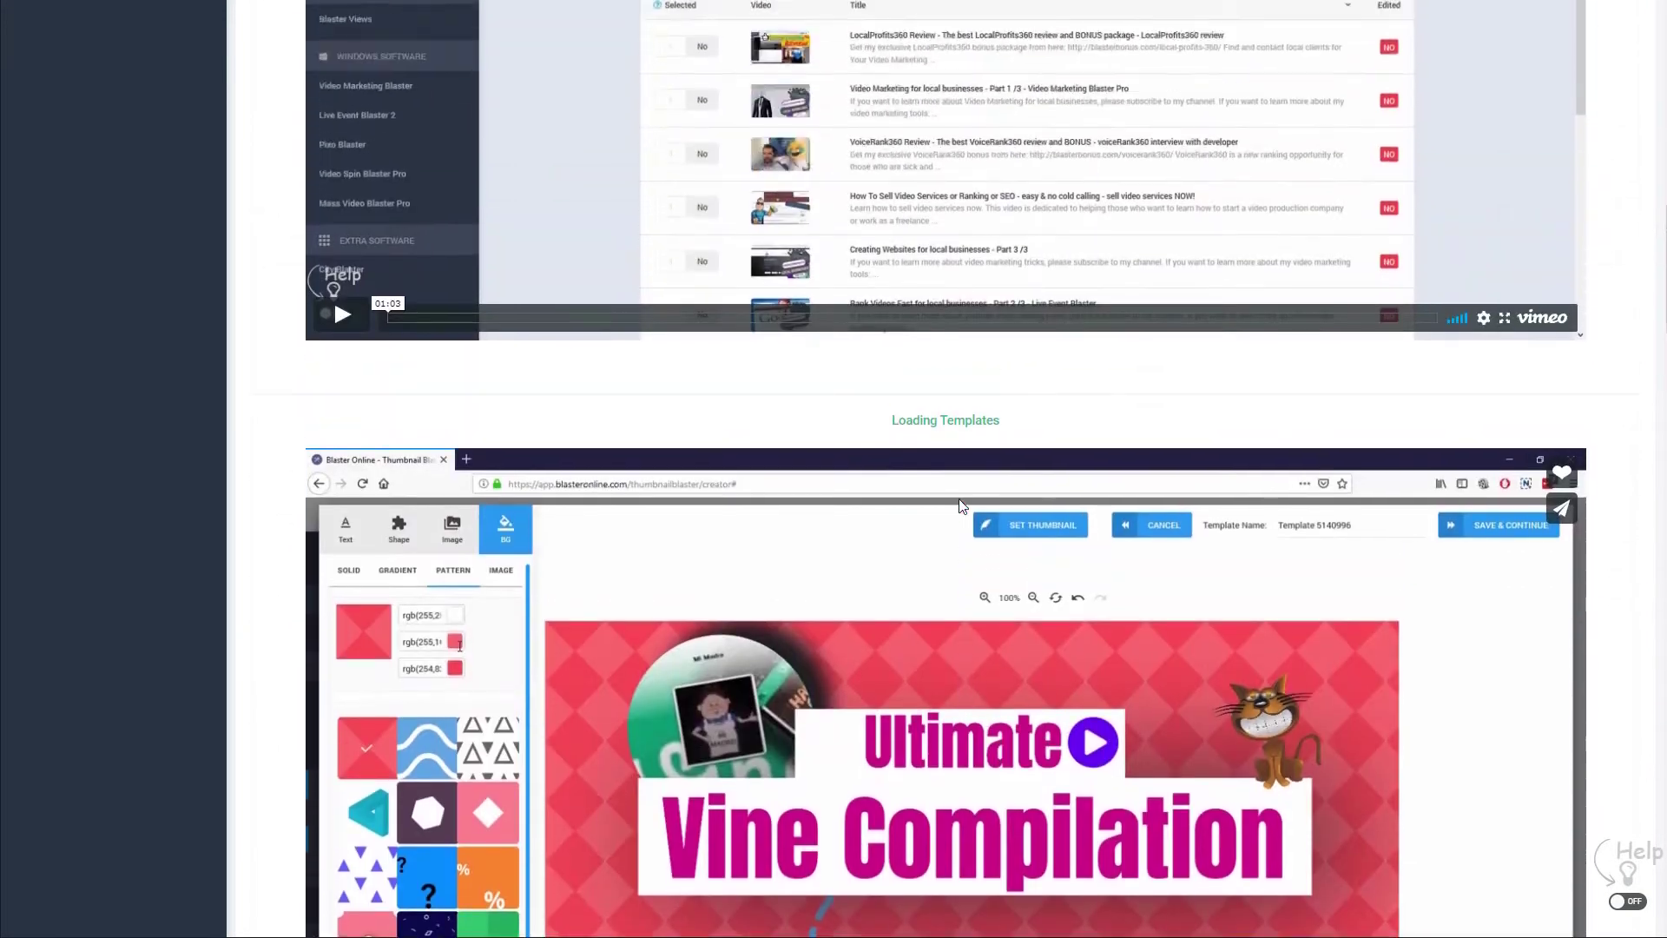
pyautogui.scroll(10, 960, 504)
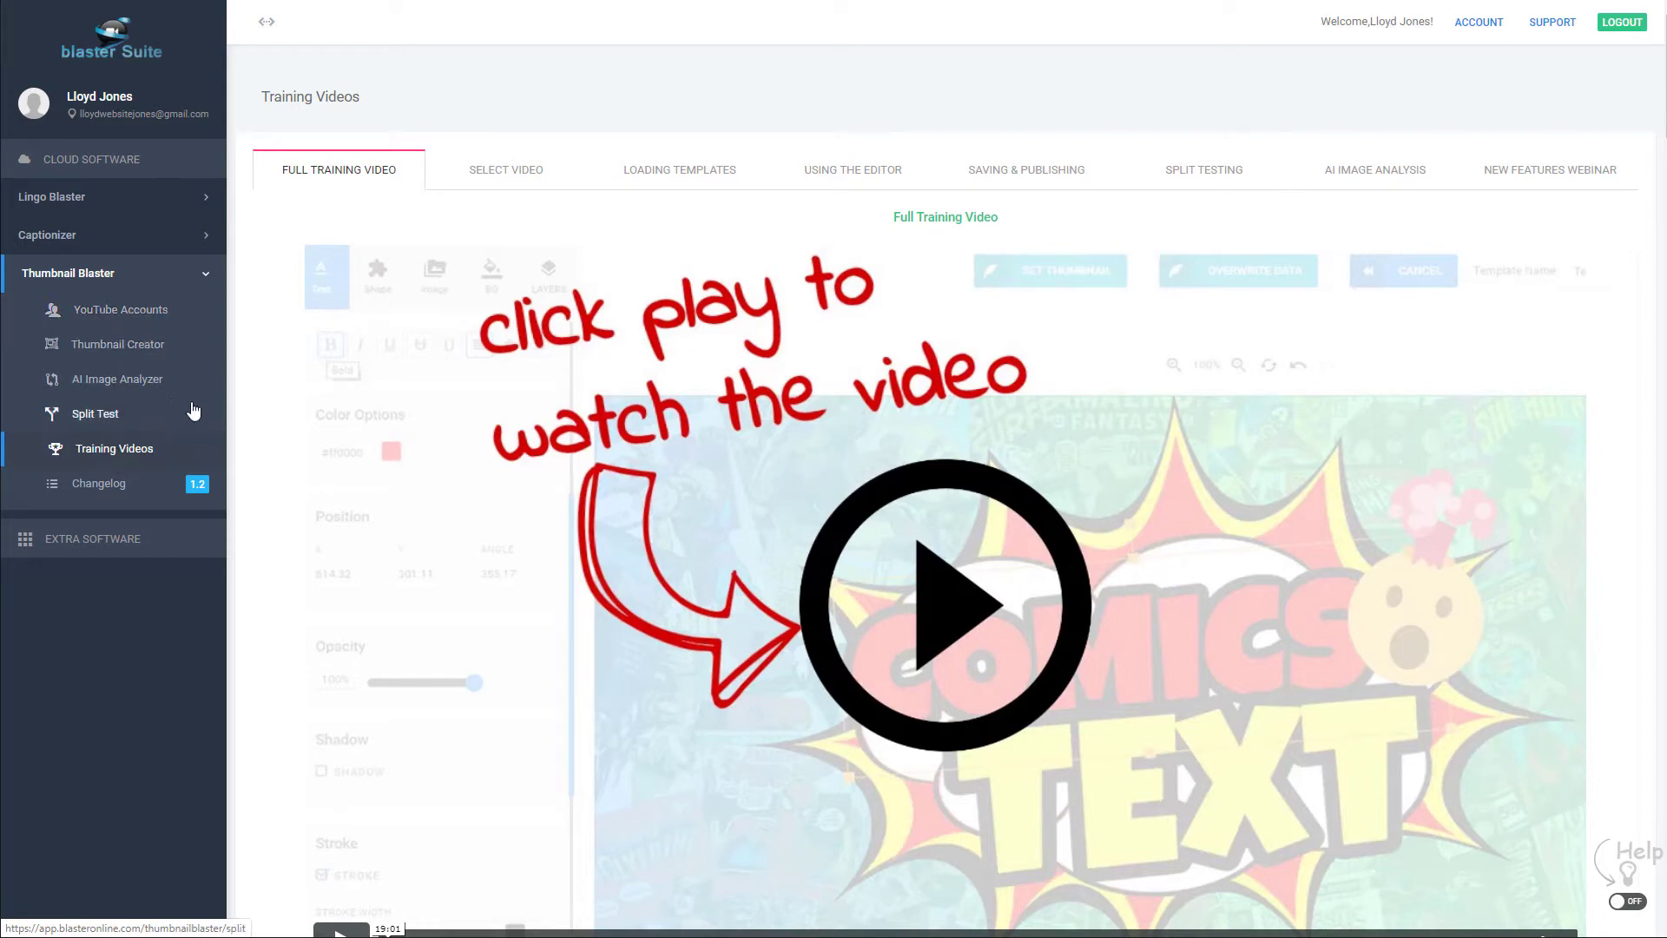
# Step: Open Thumbnail Creator from the Thumbnail Blaster sidebar menu
pyautogui.click(118, 349)
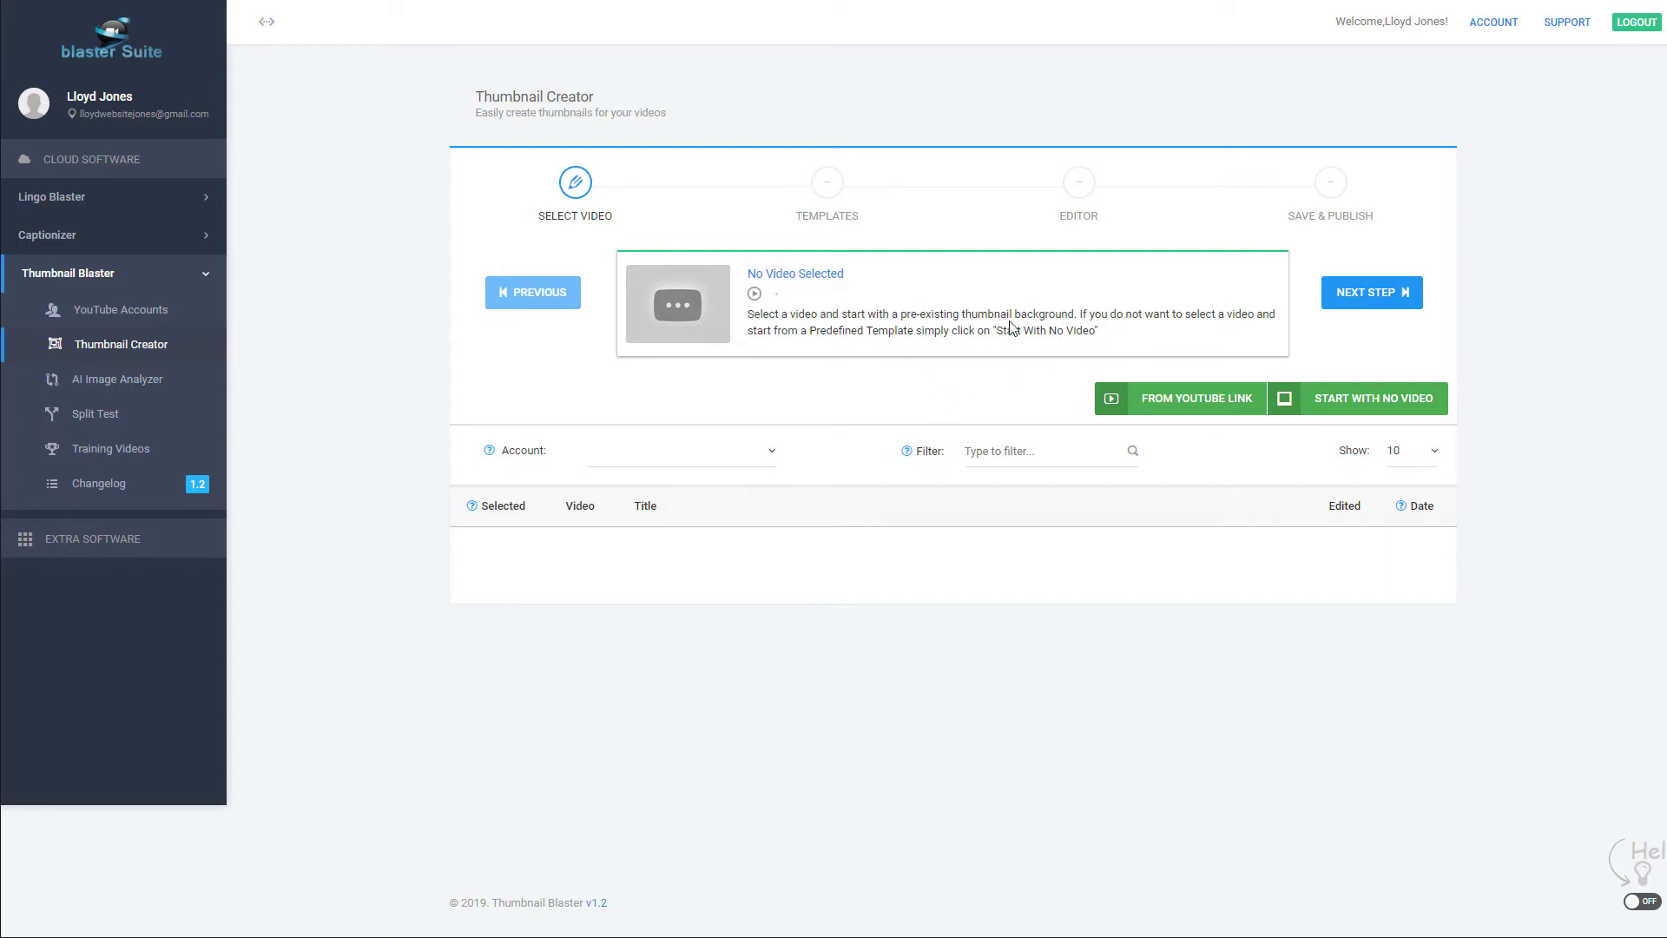
# Step: Skip video selection, browse the templates, and decline the CLUB upgrade for Gold Trading
pyautogui.click(1369, 412)
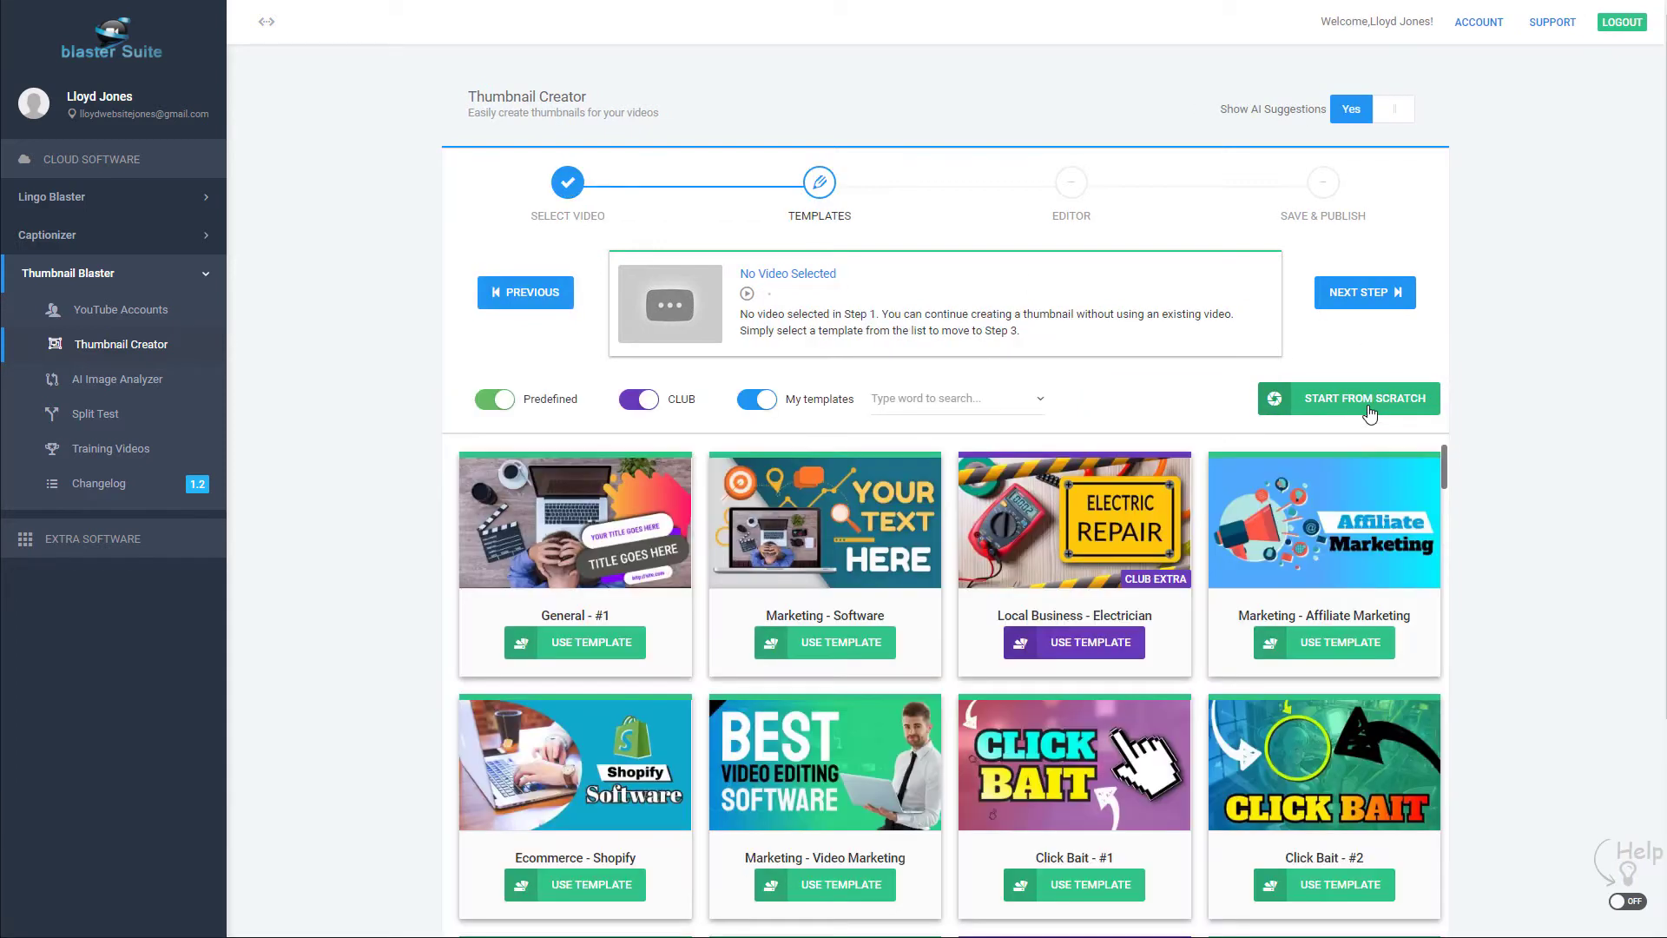
pyautogui.scroll(-2, 562, 358)
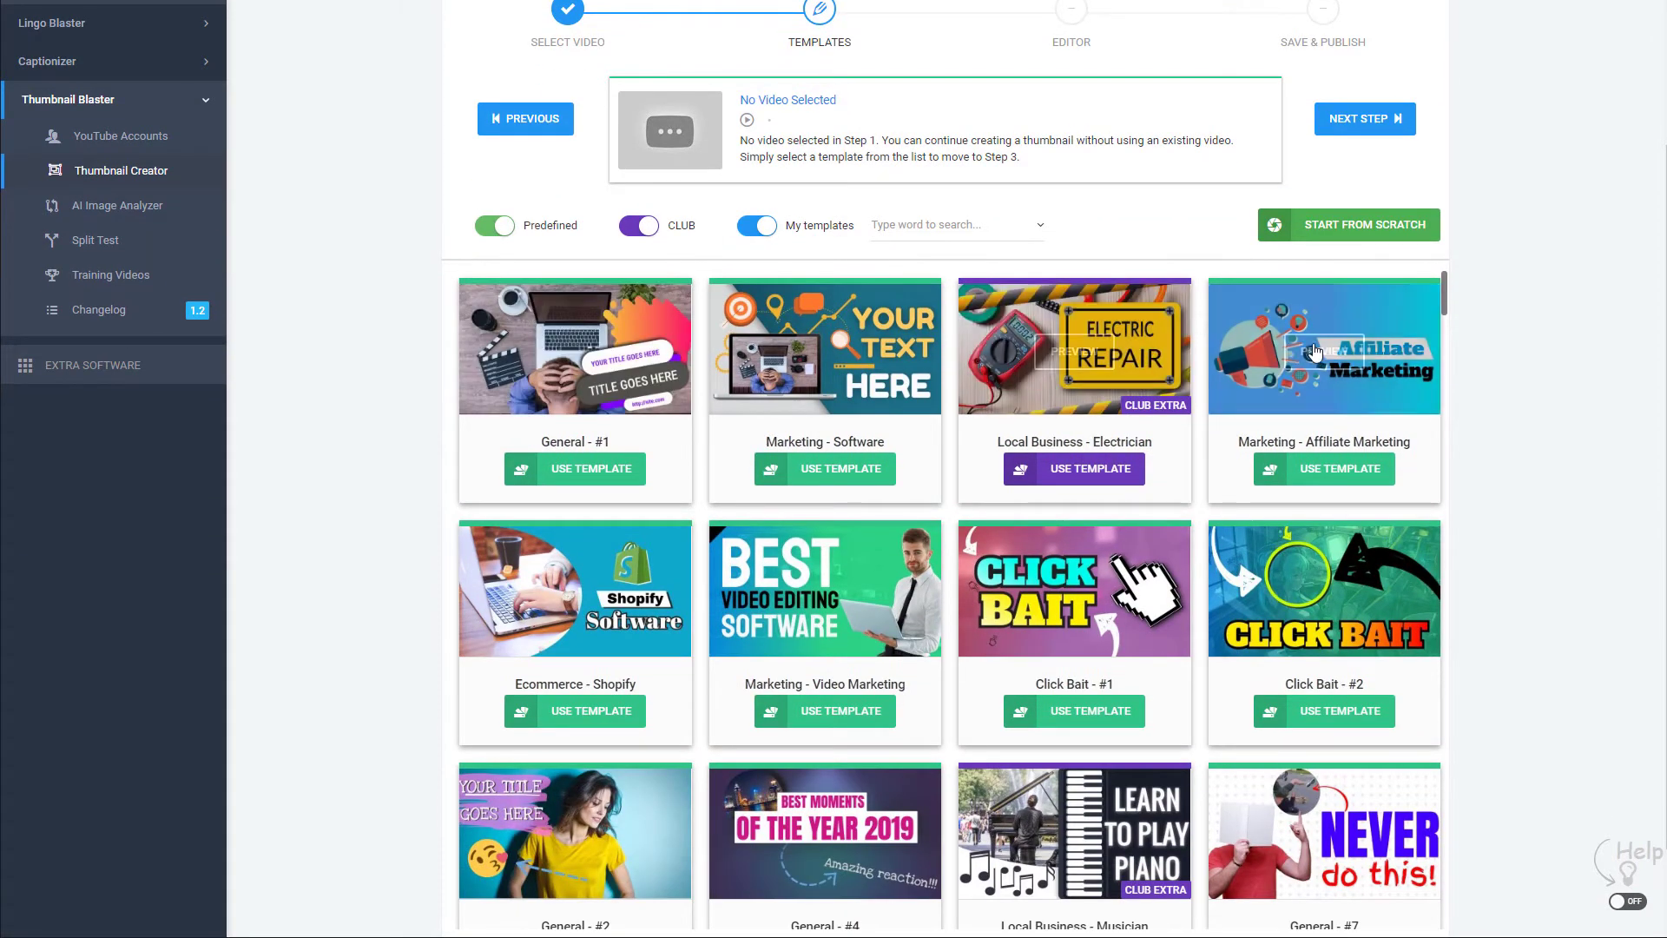
pyautogui.scroll(-20, 935, 347)
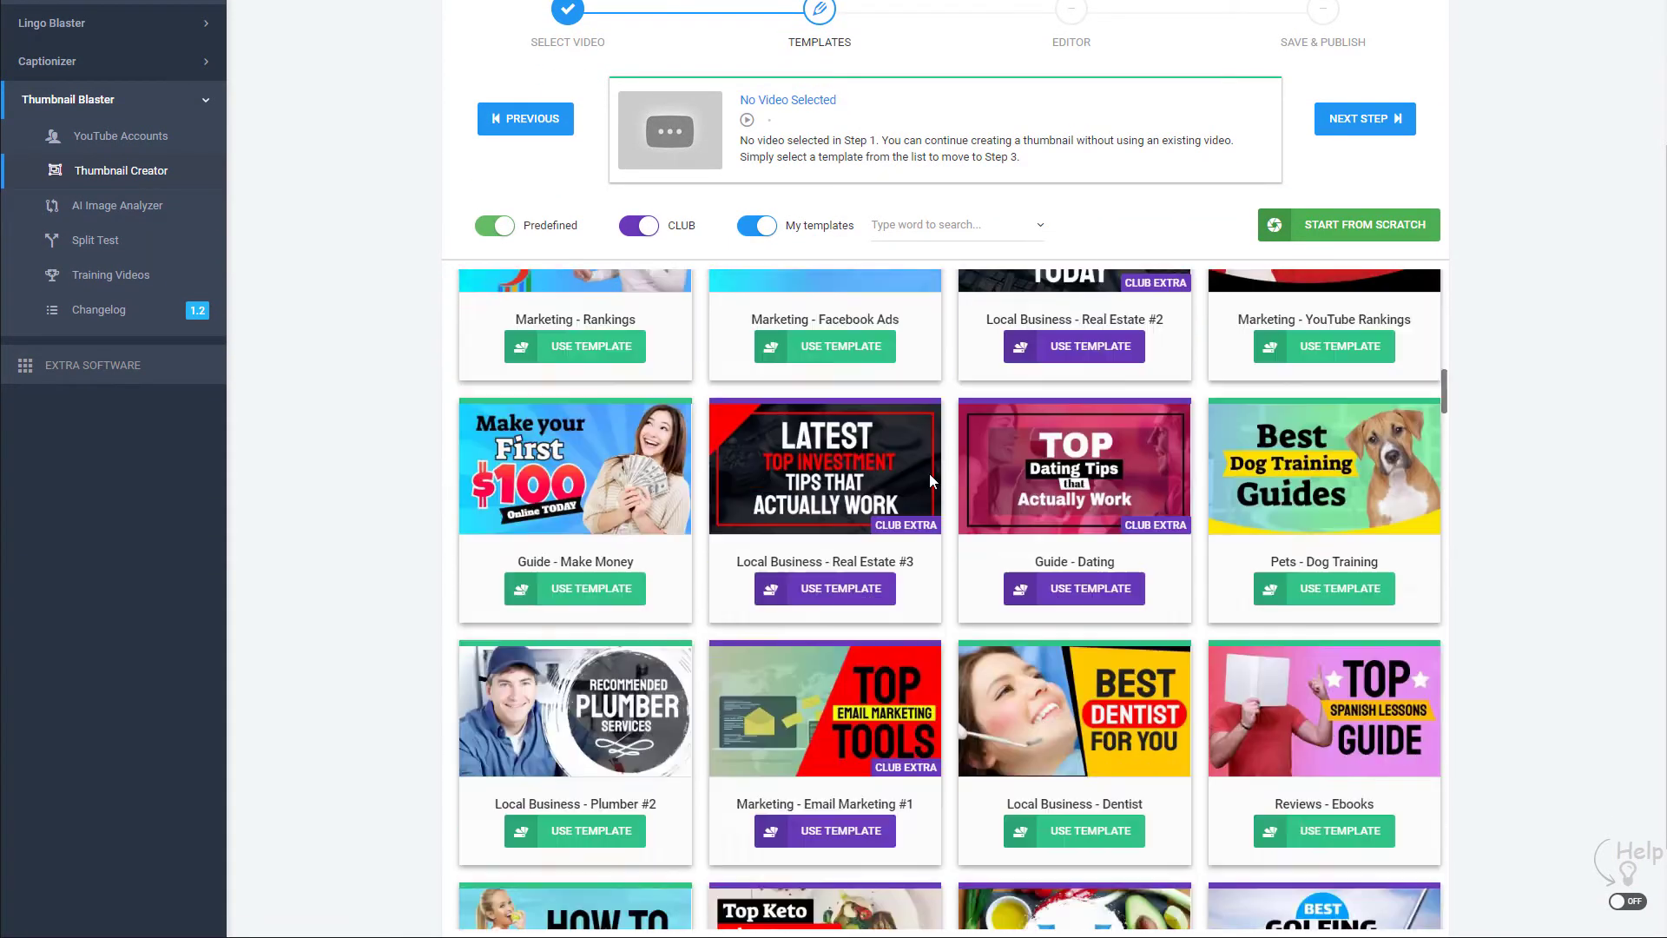
pyautogui.scroll(-20, 932, 480)
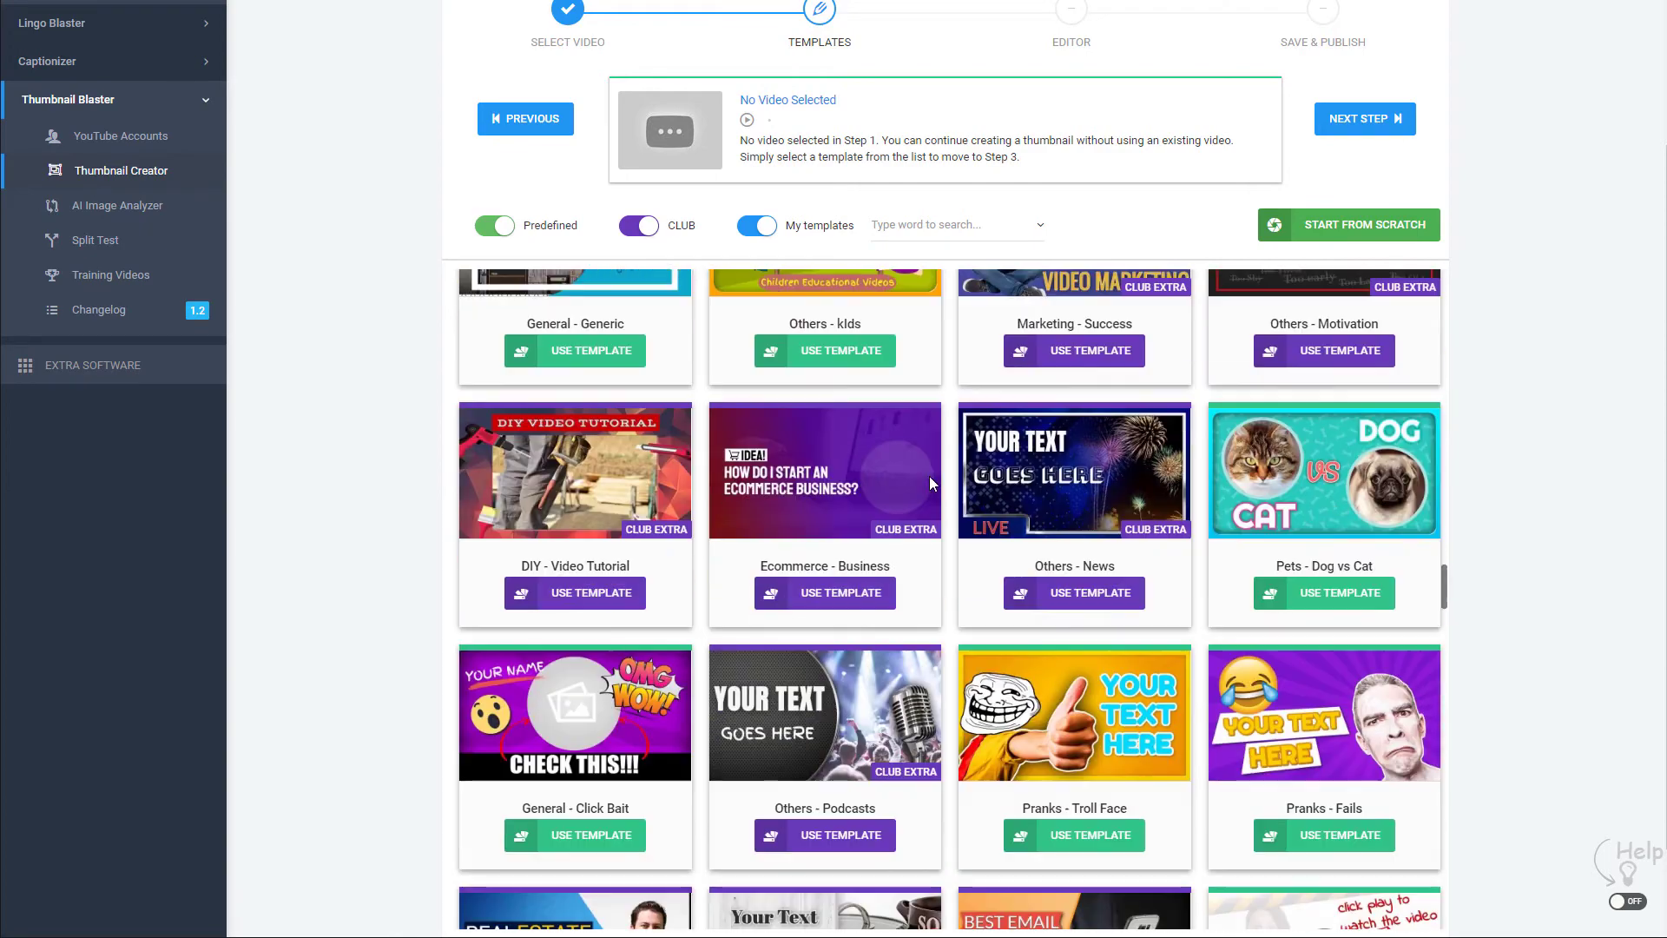
pyautogui.scroll(-15, 931, 483)
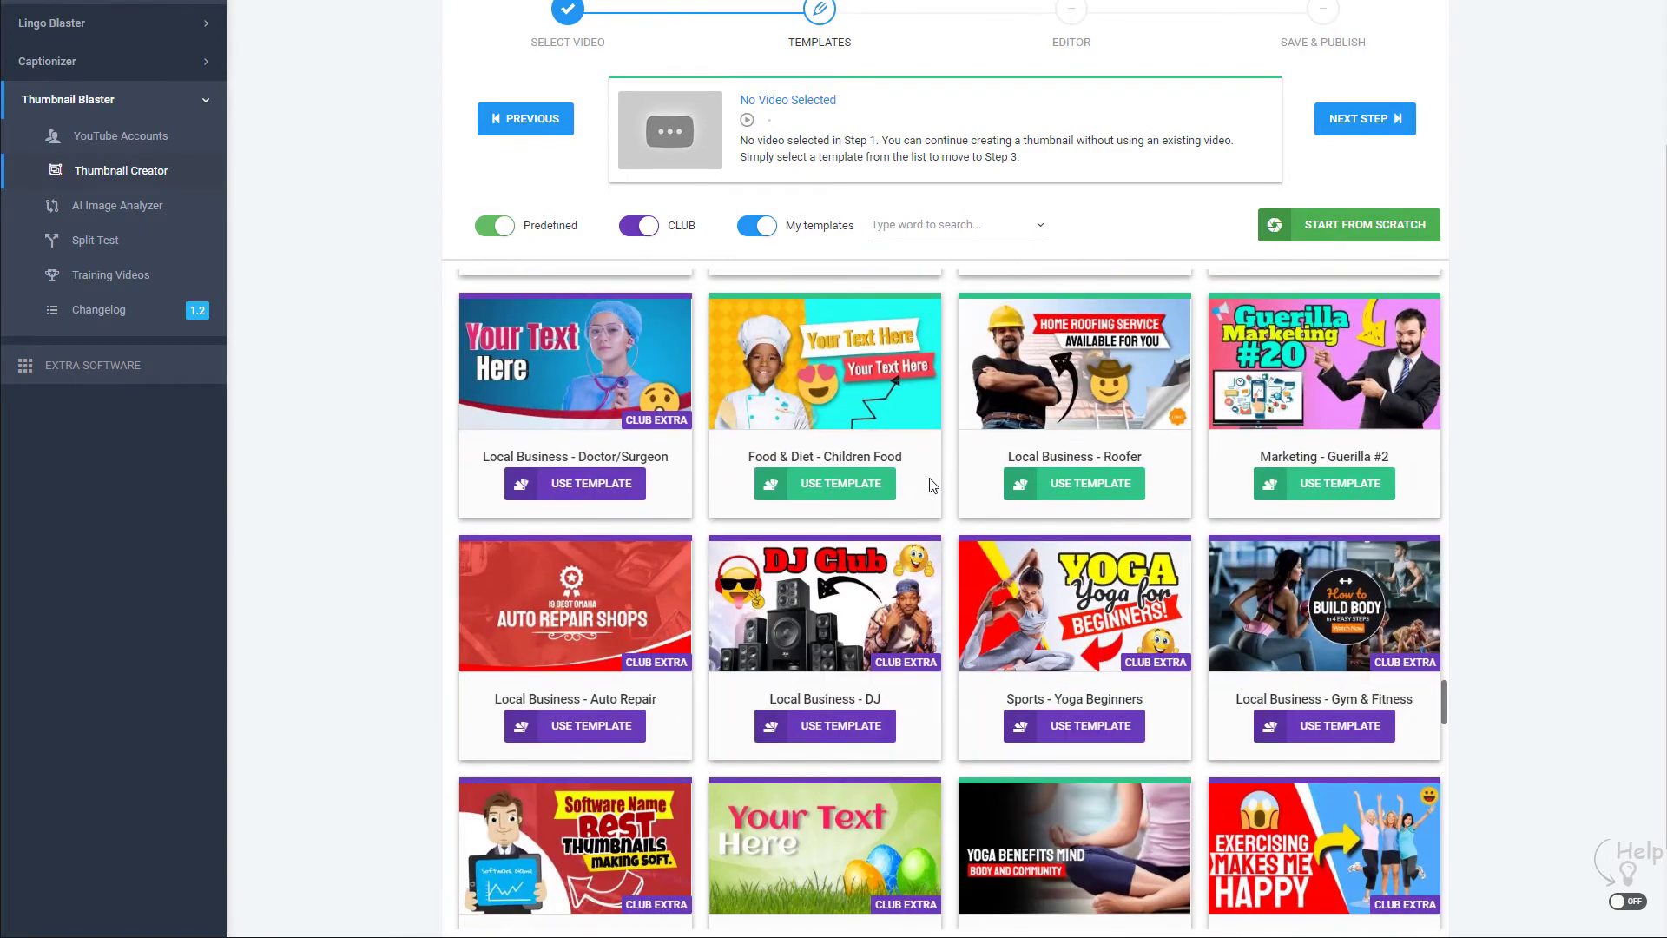
pyautogui.scroll(3, 929, 483)
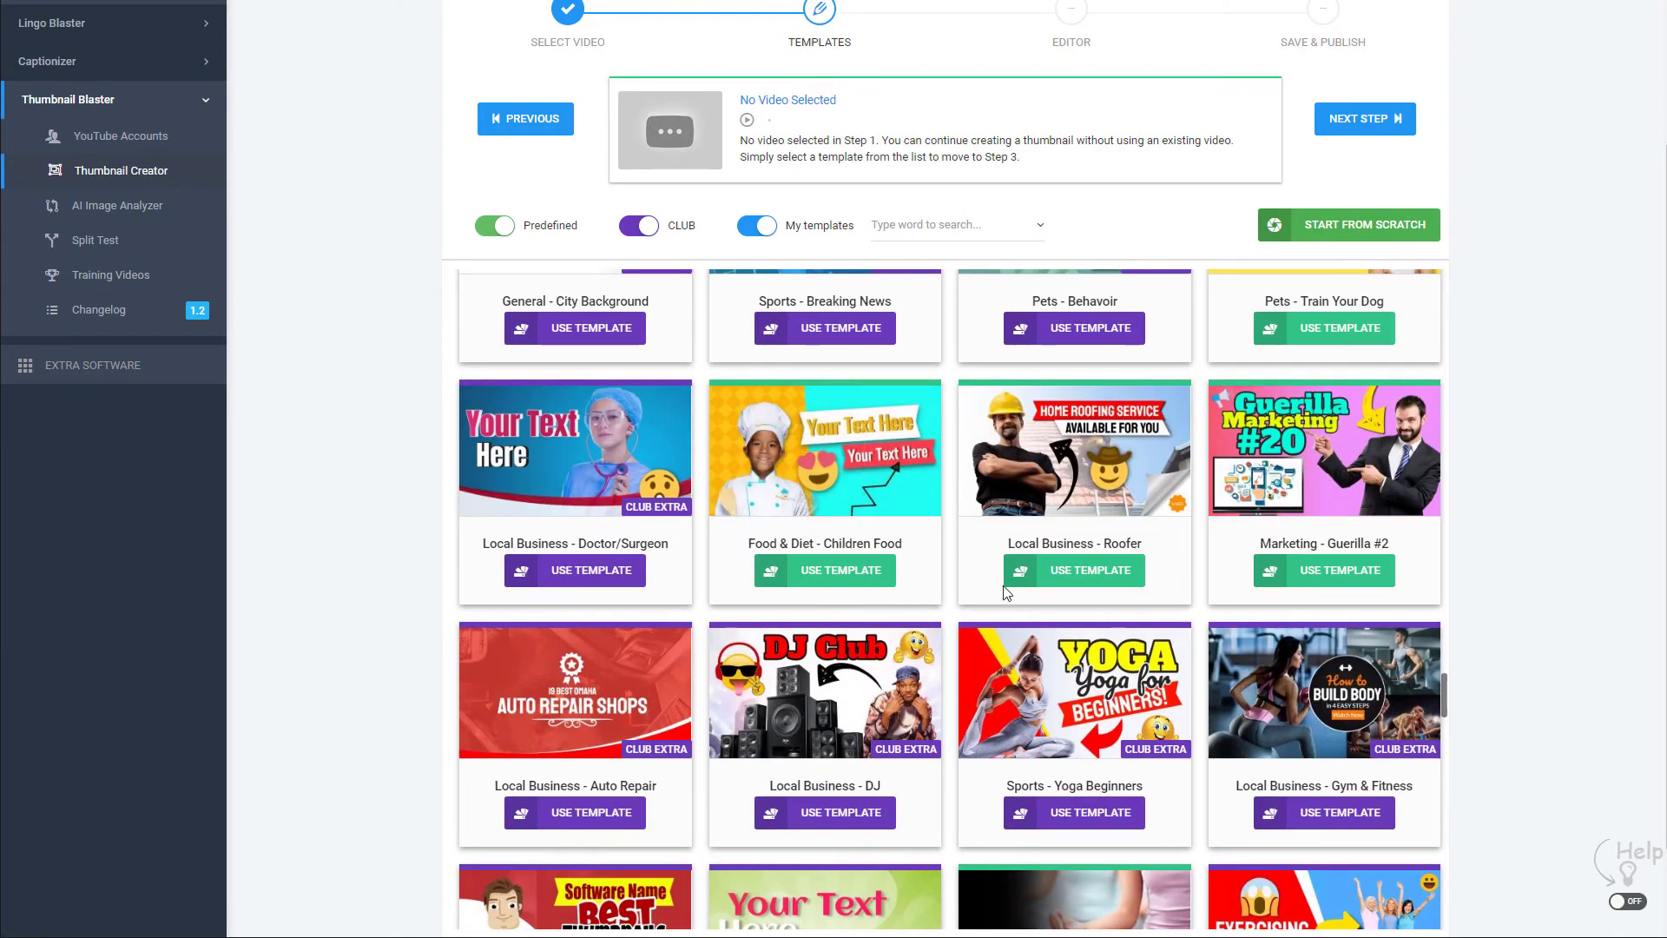
pyautogui.scroll(-8, 1029, 628)
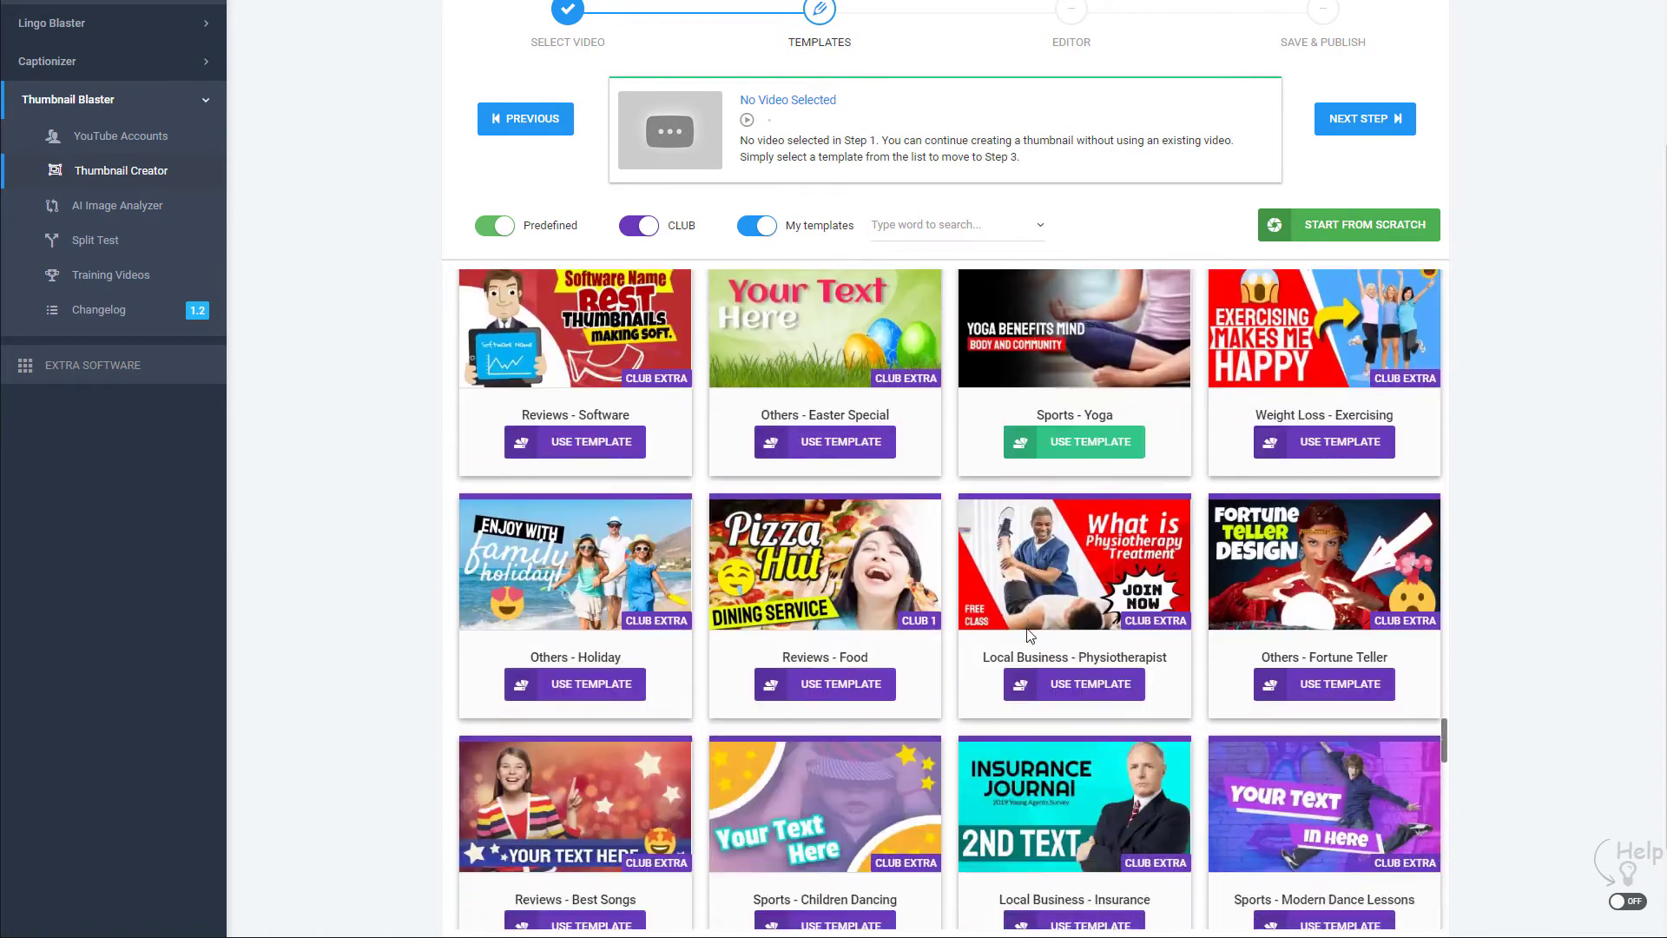
pyautogui.scroll(-5, 1029, 636)
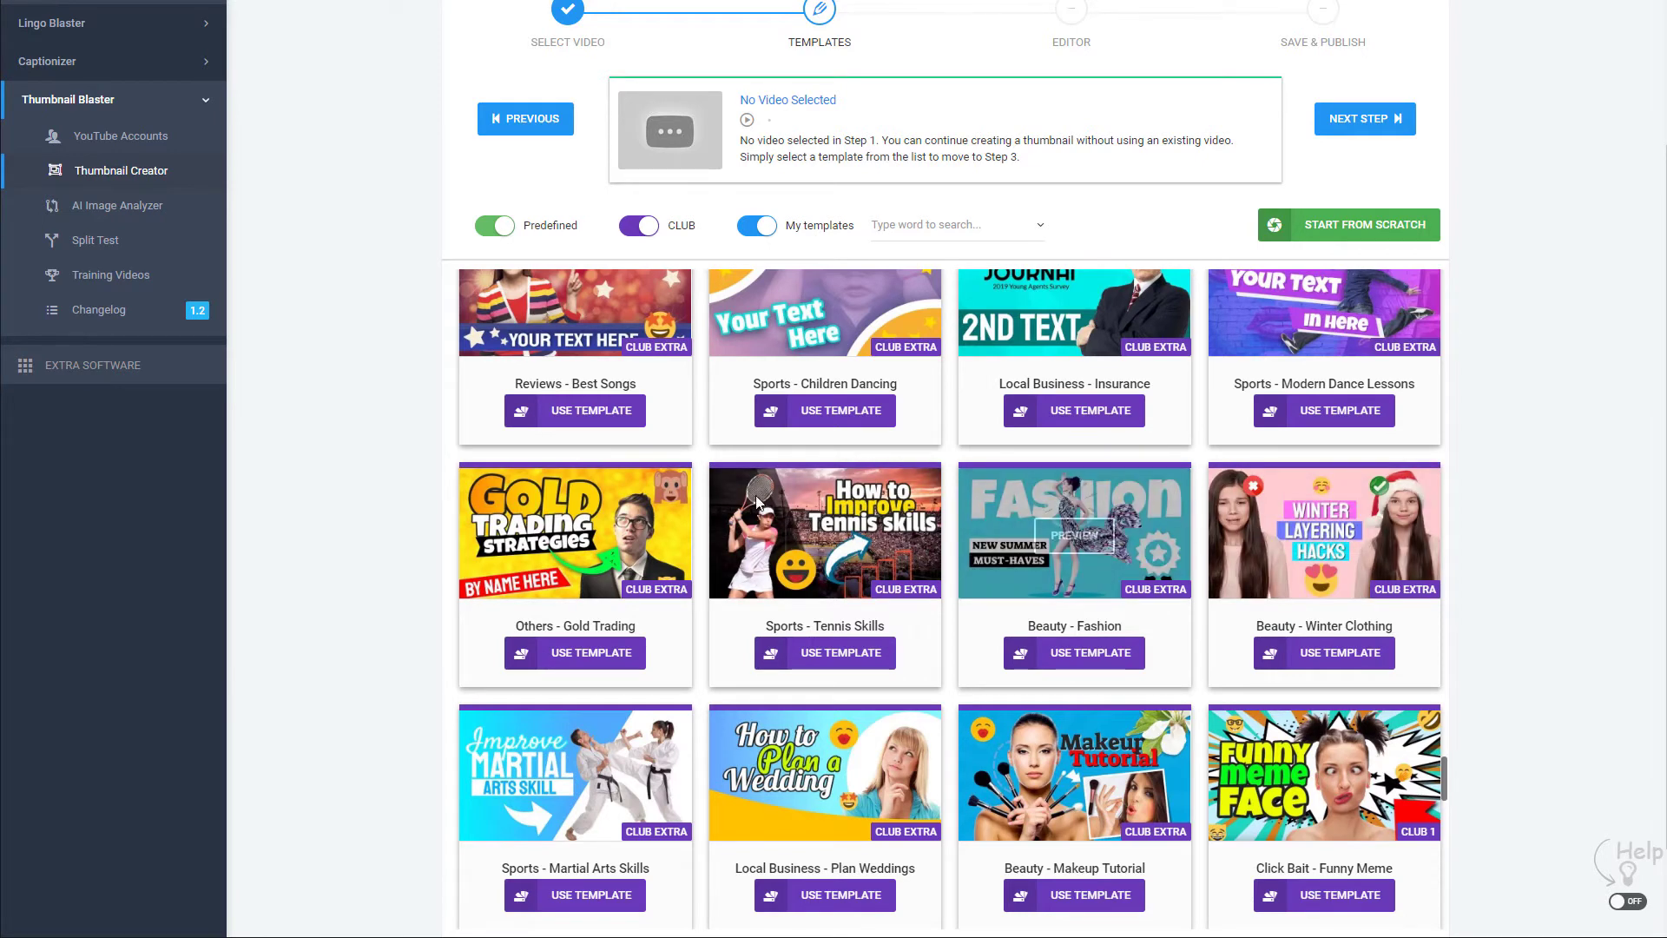
pyautogui.click(600, 660)
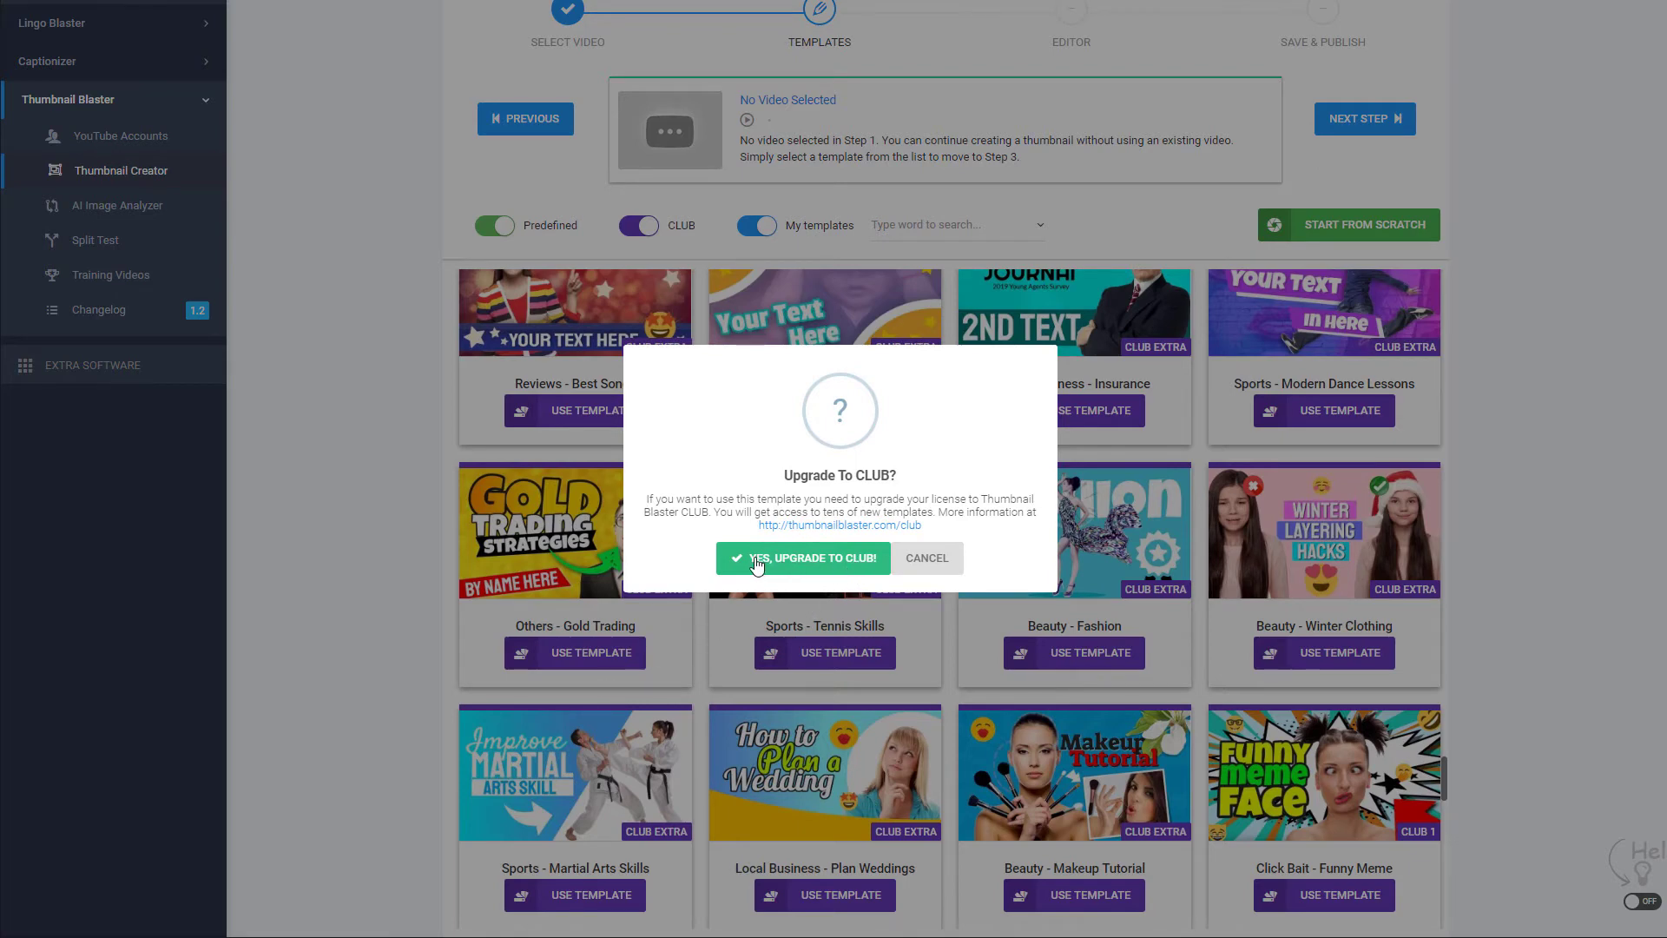
pyautogui.click(909, 564)
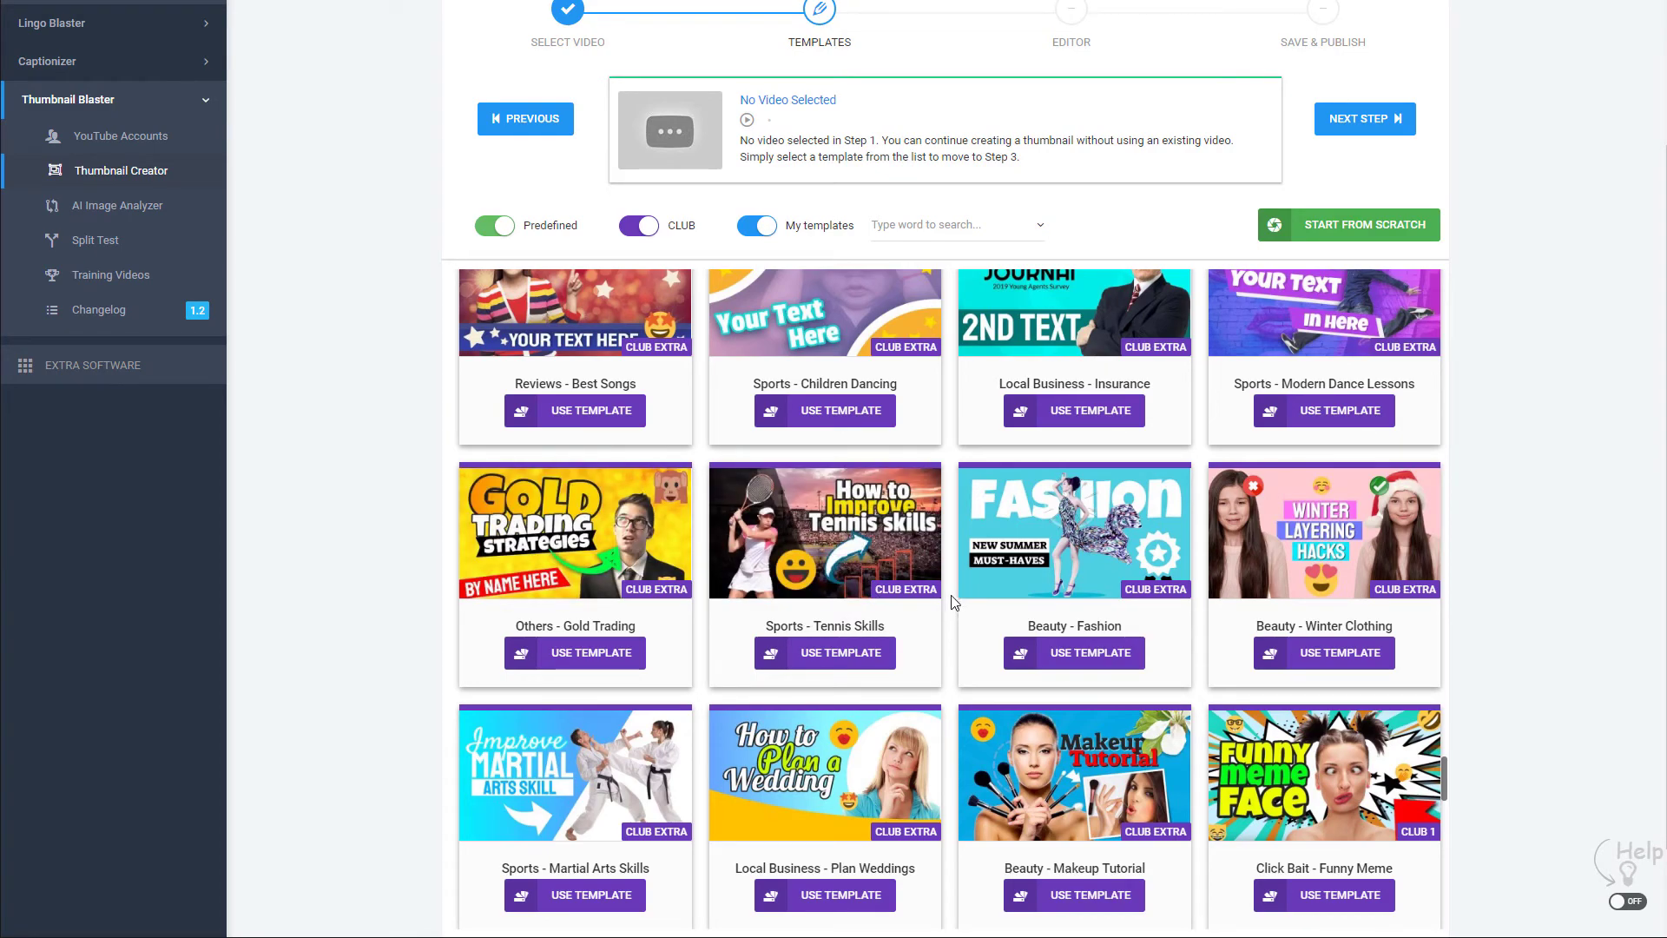
# Step: Scroll back up through the template gallery to review the other designs
pyautogui.scroll(-3, 892, 710)
pyautogui.scroll(6, 858, 575)
pyautogui.scroll(10, 992, 623)
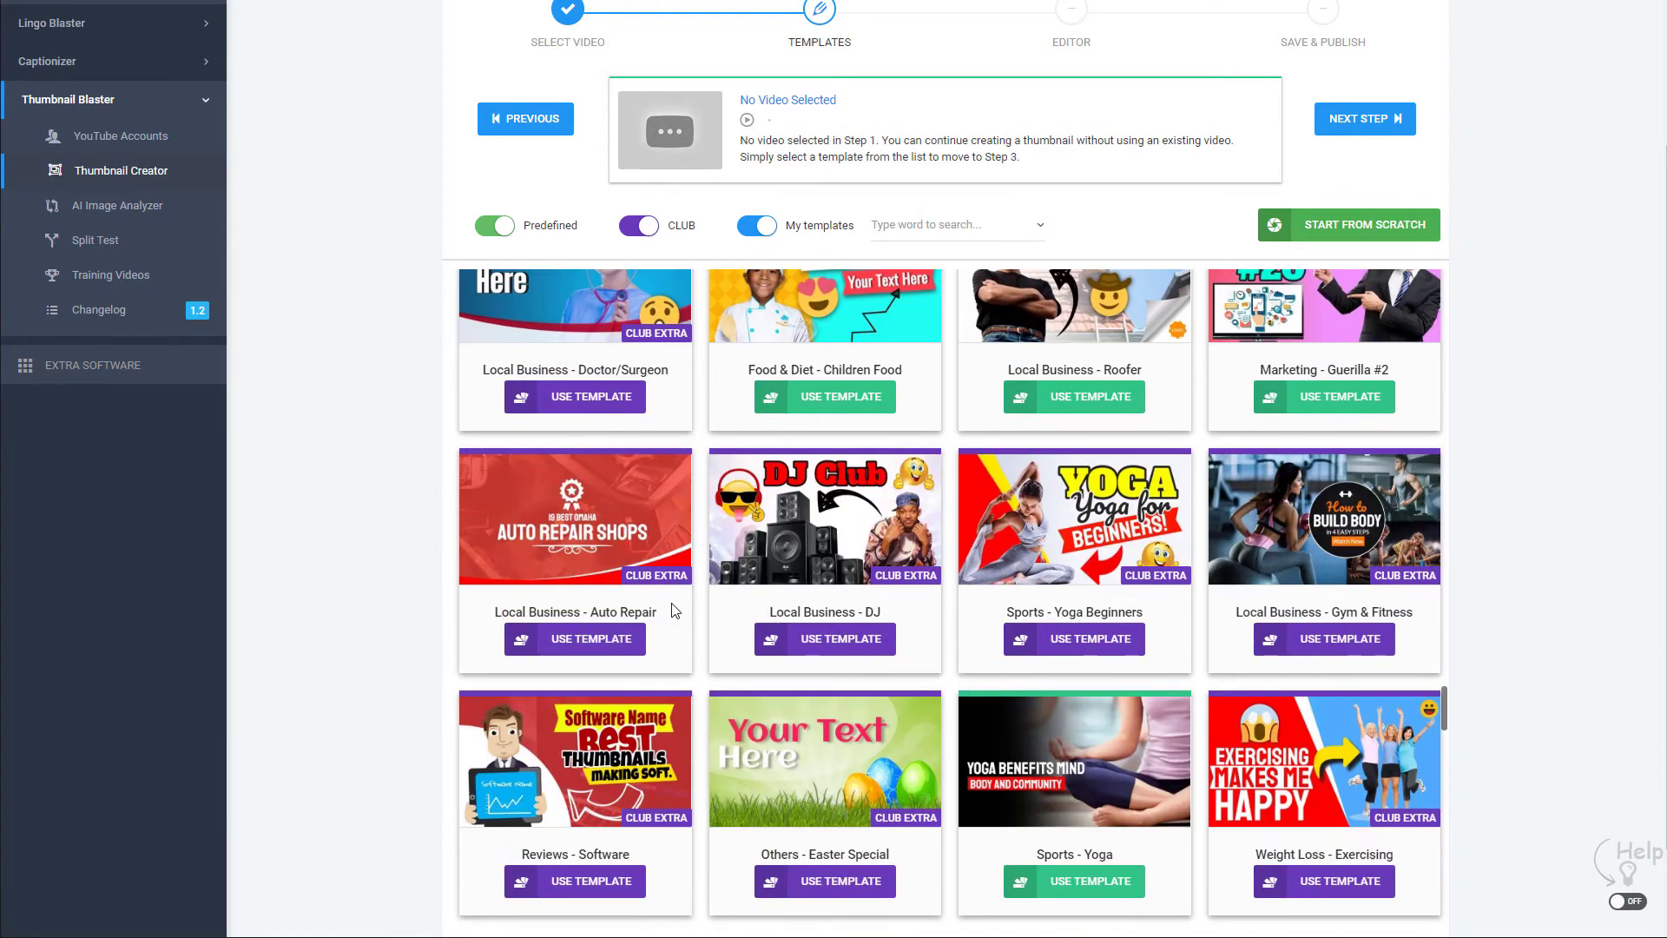
pyautogui.scroll(1, 855, 585)
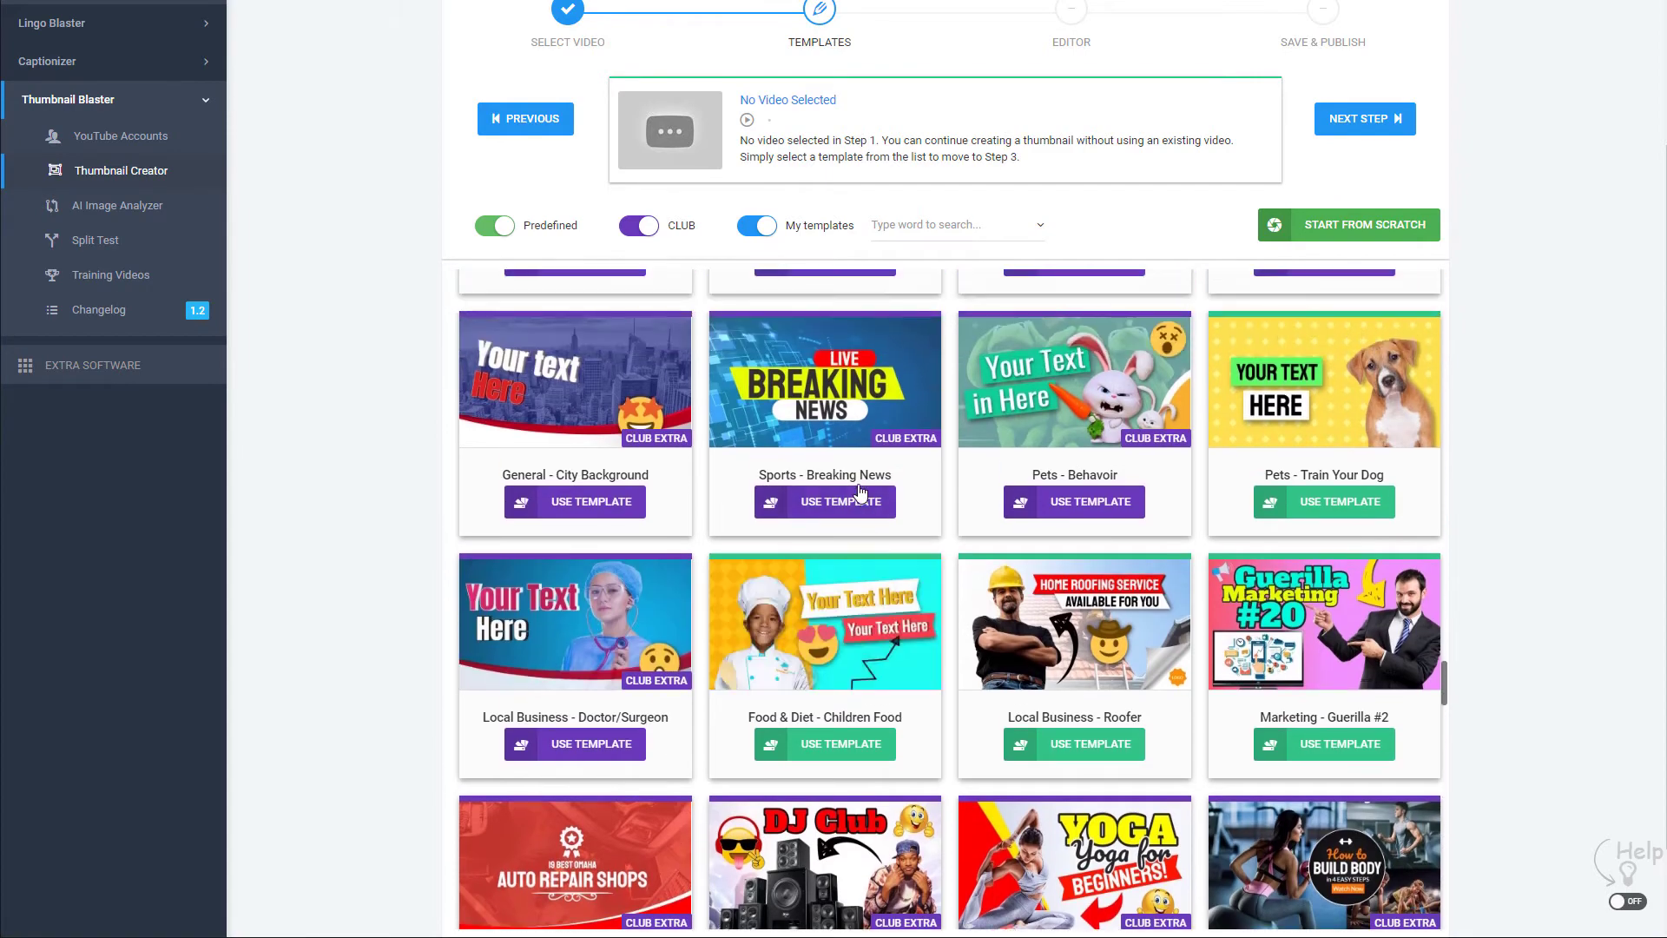
pyautogui.moveTo(1129, 439)
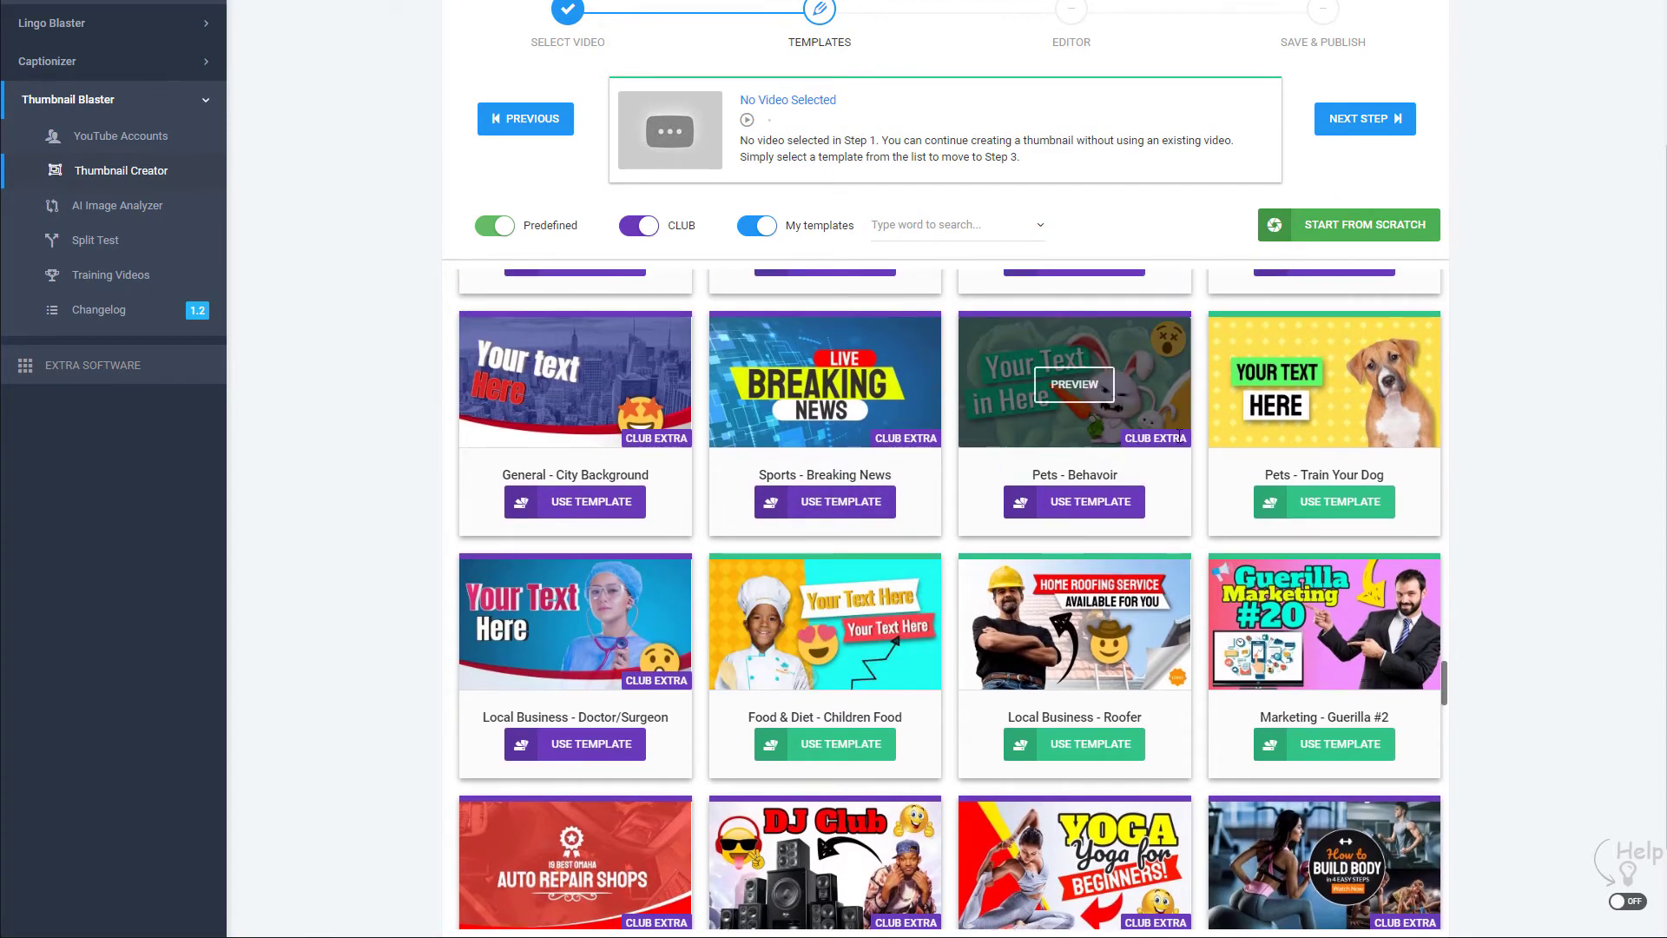
pyautogui.scroll(6, 1183, 443)
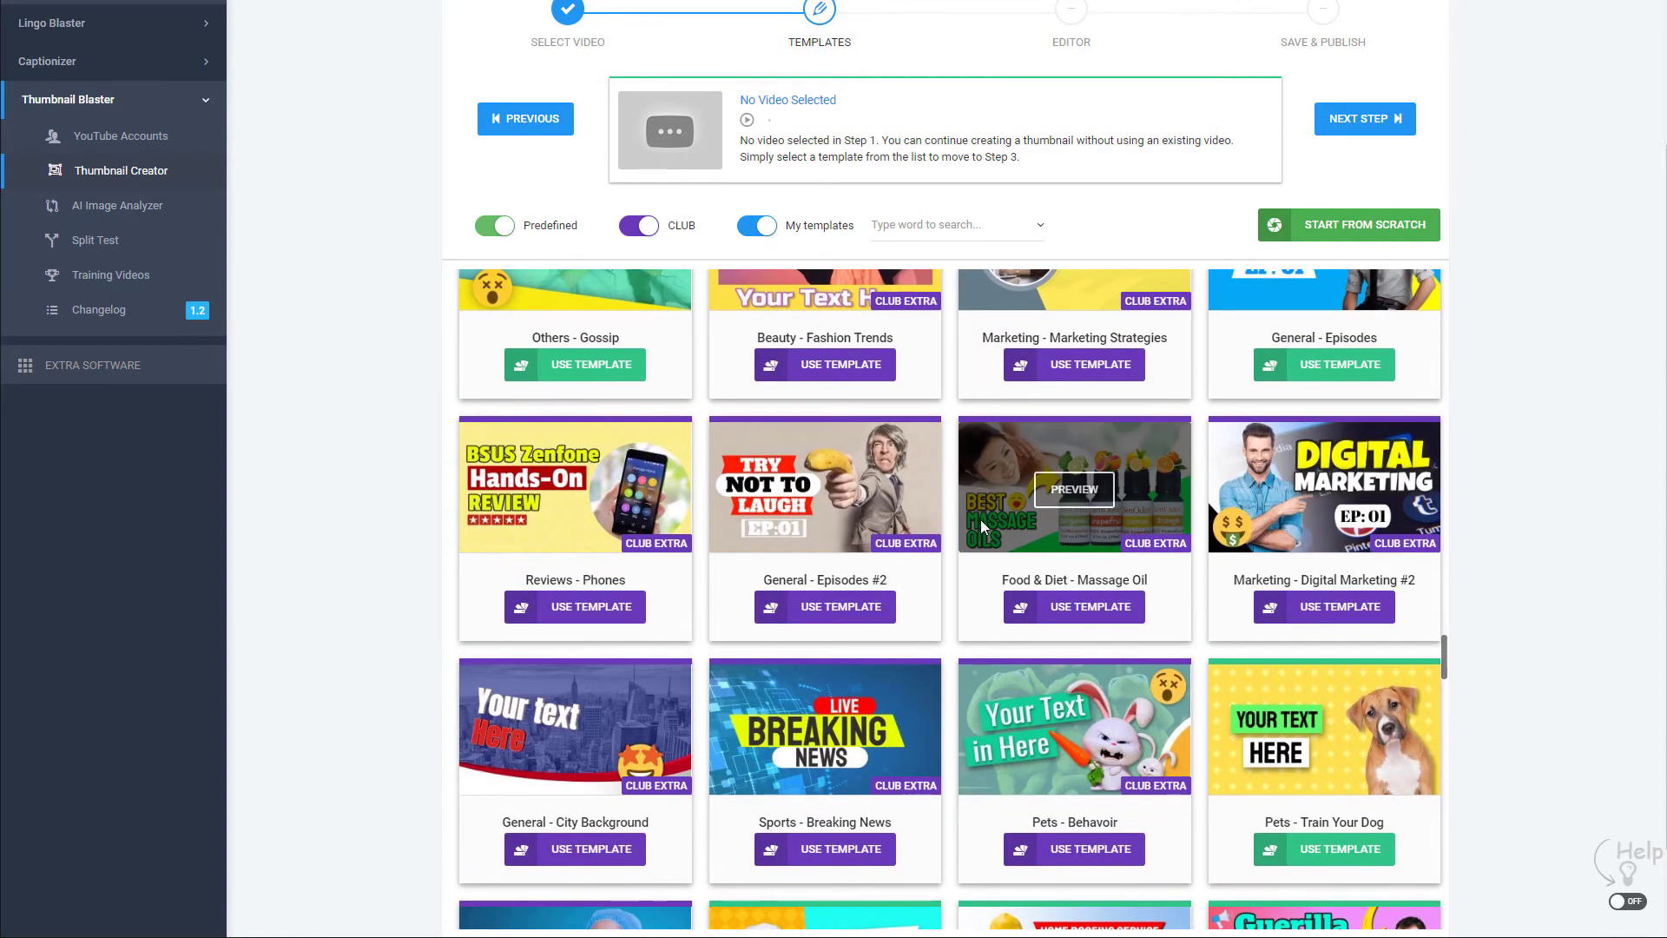
pyautogui.scroll(3, 1186, 484)
pyautogui.moveTo(1285, 619)
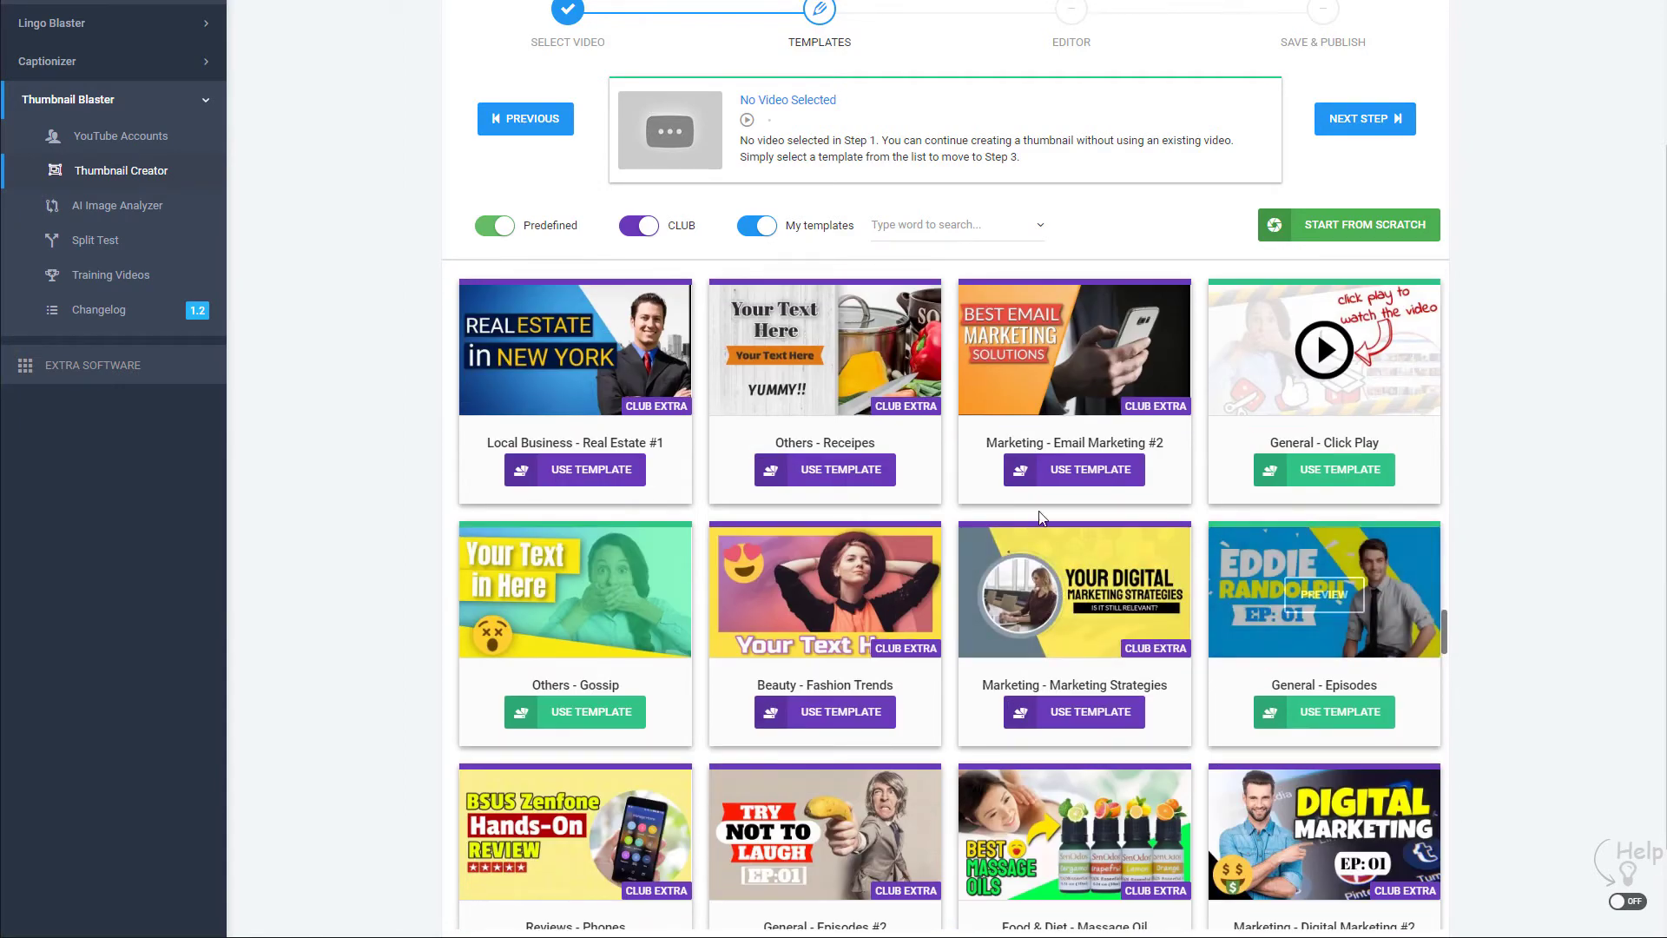
pyautogui.scroll(3, 660, 504)
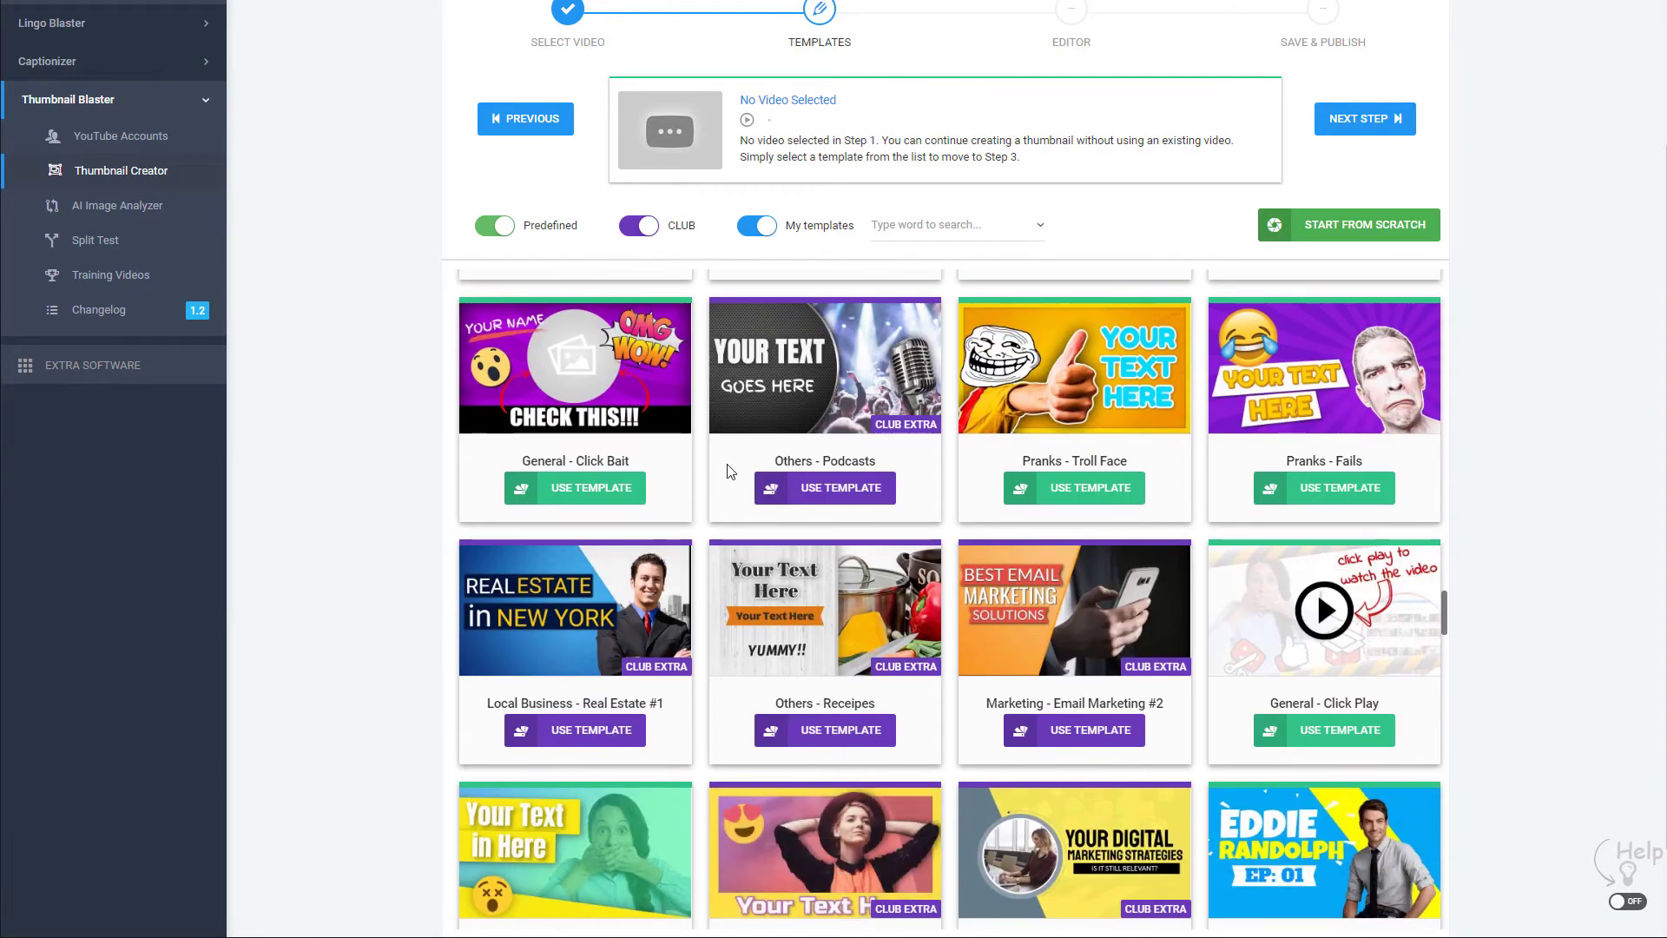
pyautogui.moveTo(807, 463)
# Step: Load the Pranks - Fails template and retitle its lines 'straight to' and 'the point'
pyautogui.click(1321, 491)
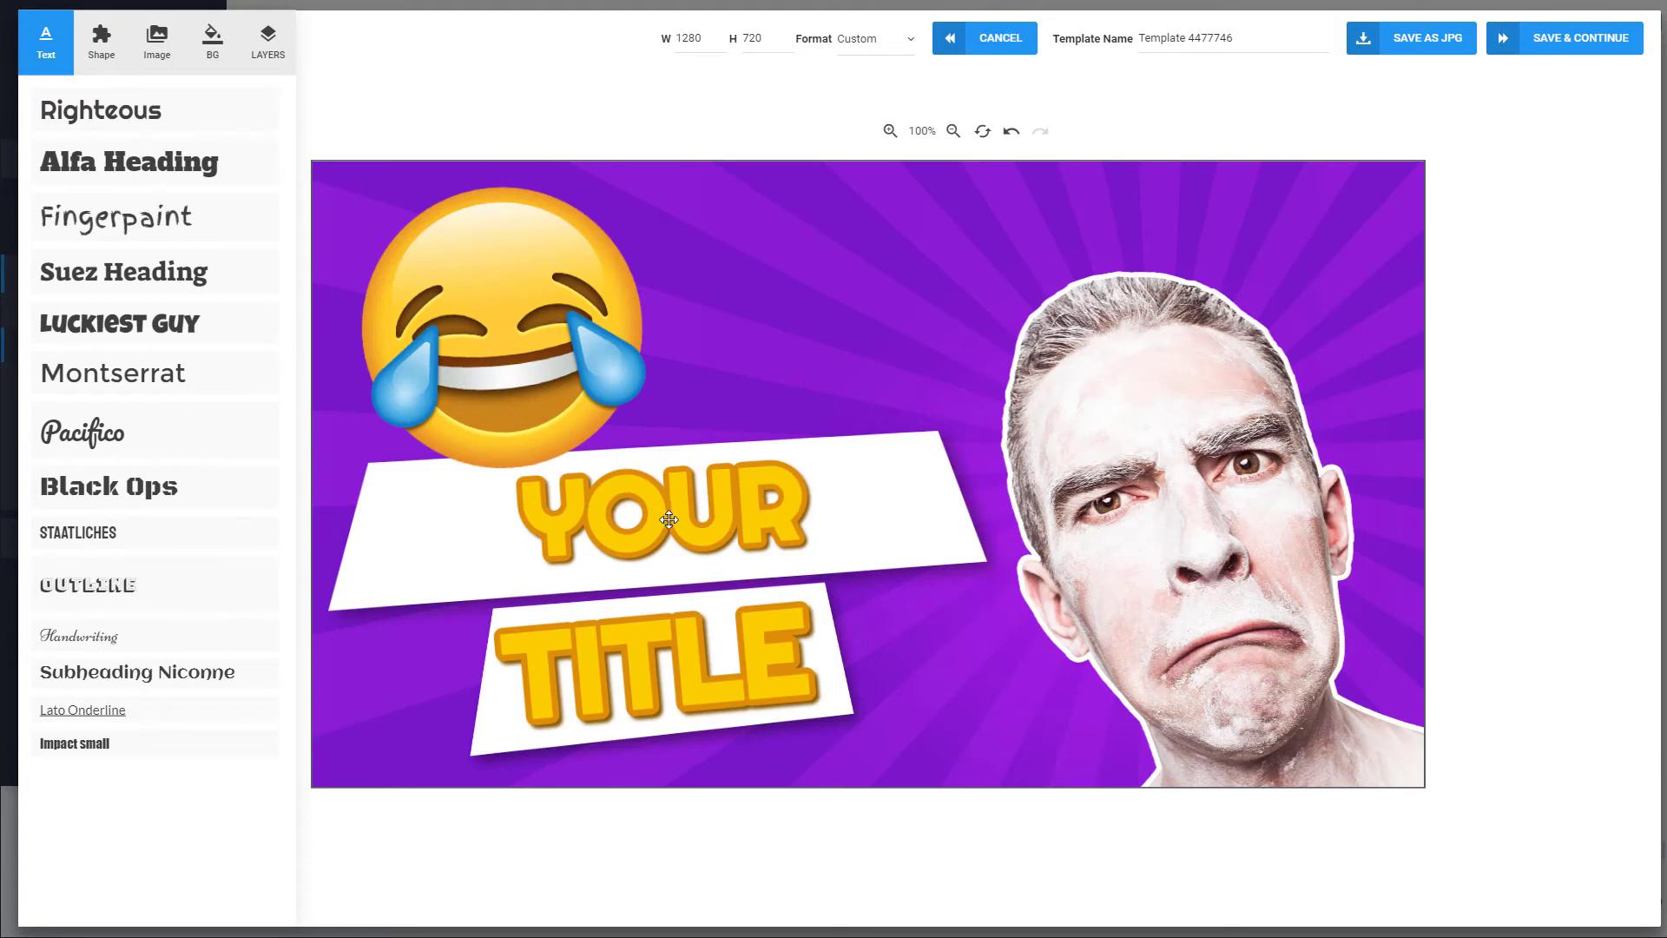
pyautogui.doubleClick(668, 520)
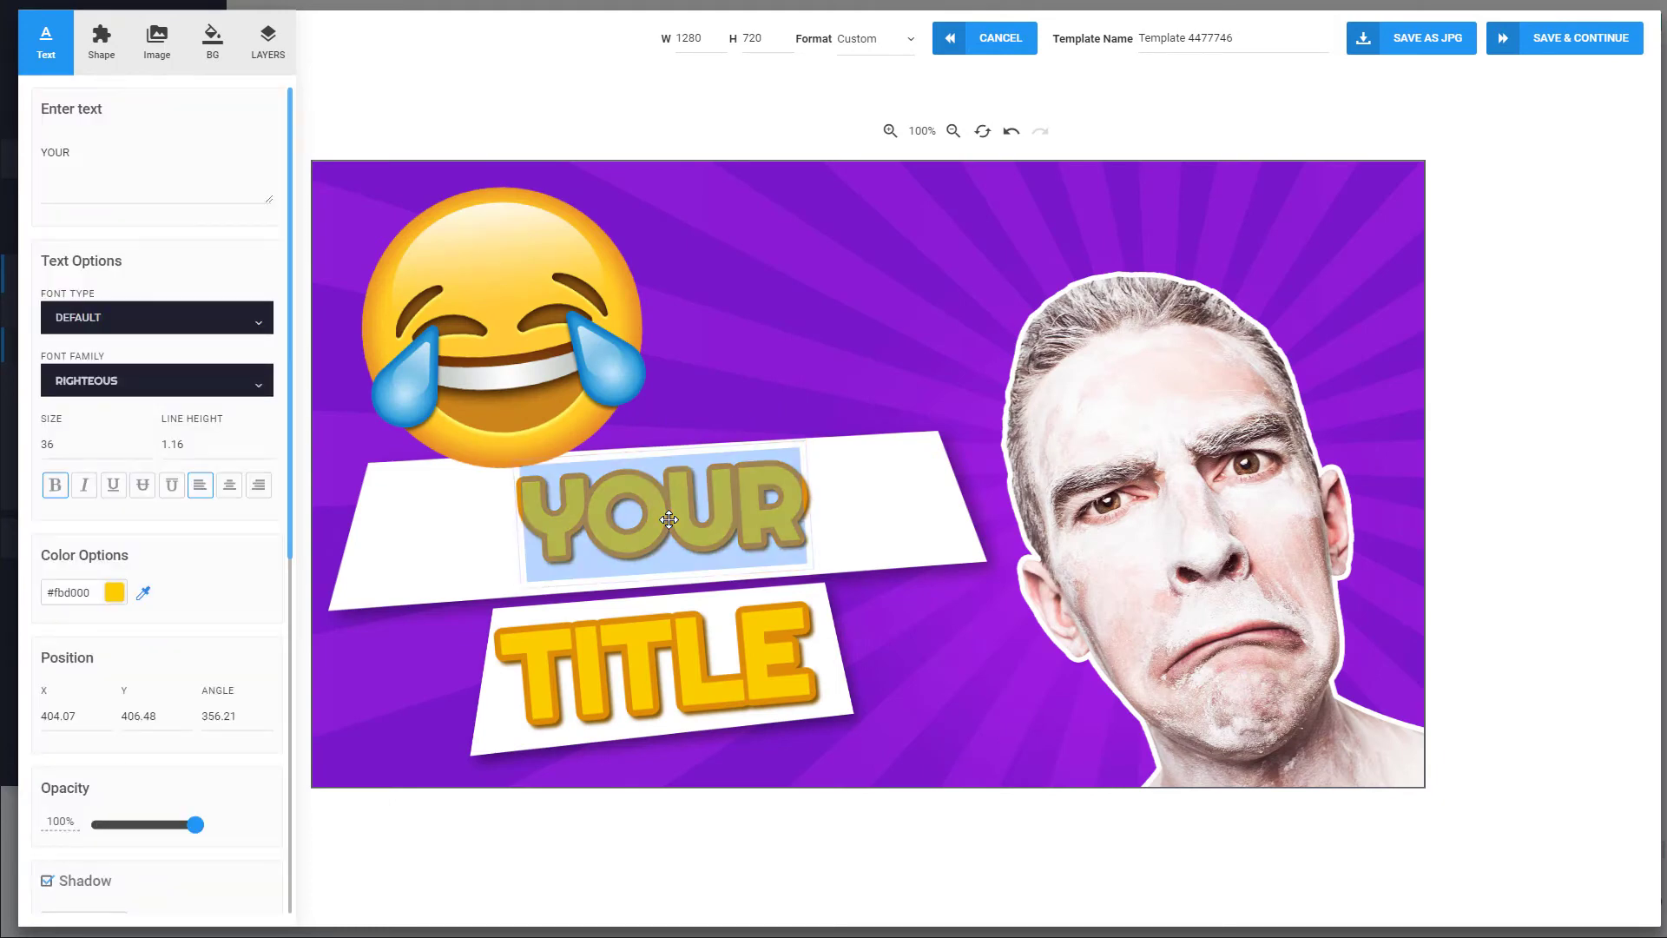
pyautogui.write('stra')
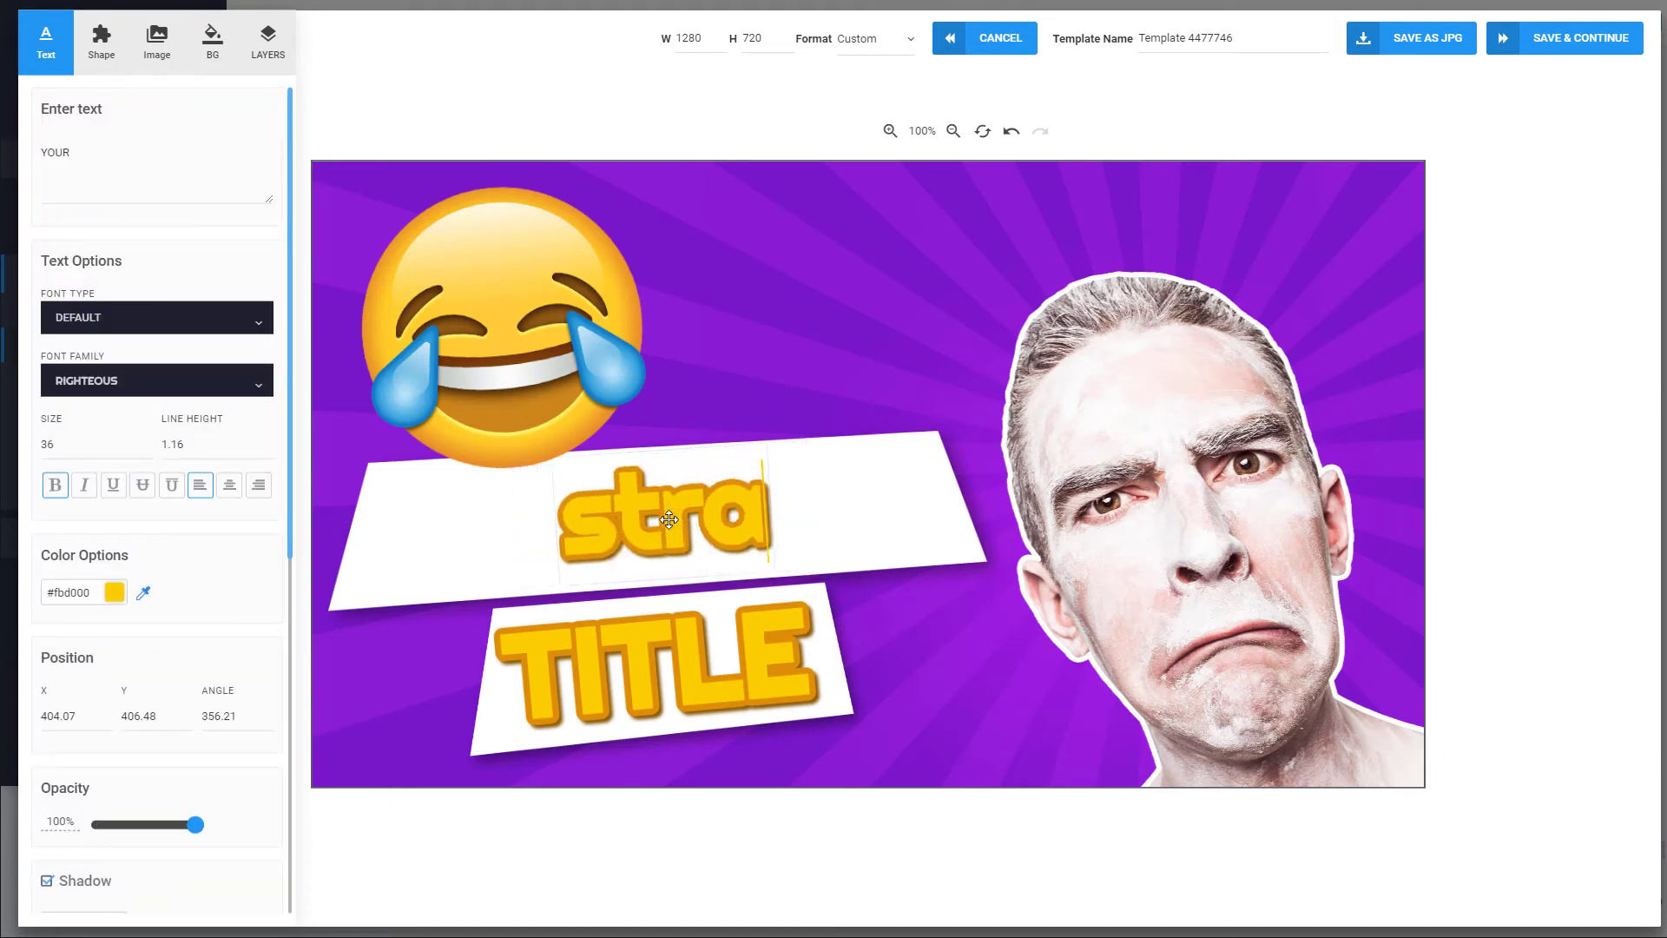
pyautogui.write('ight to')
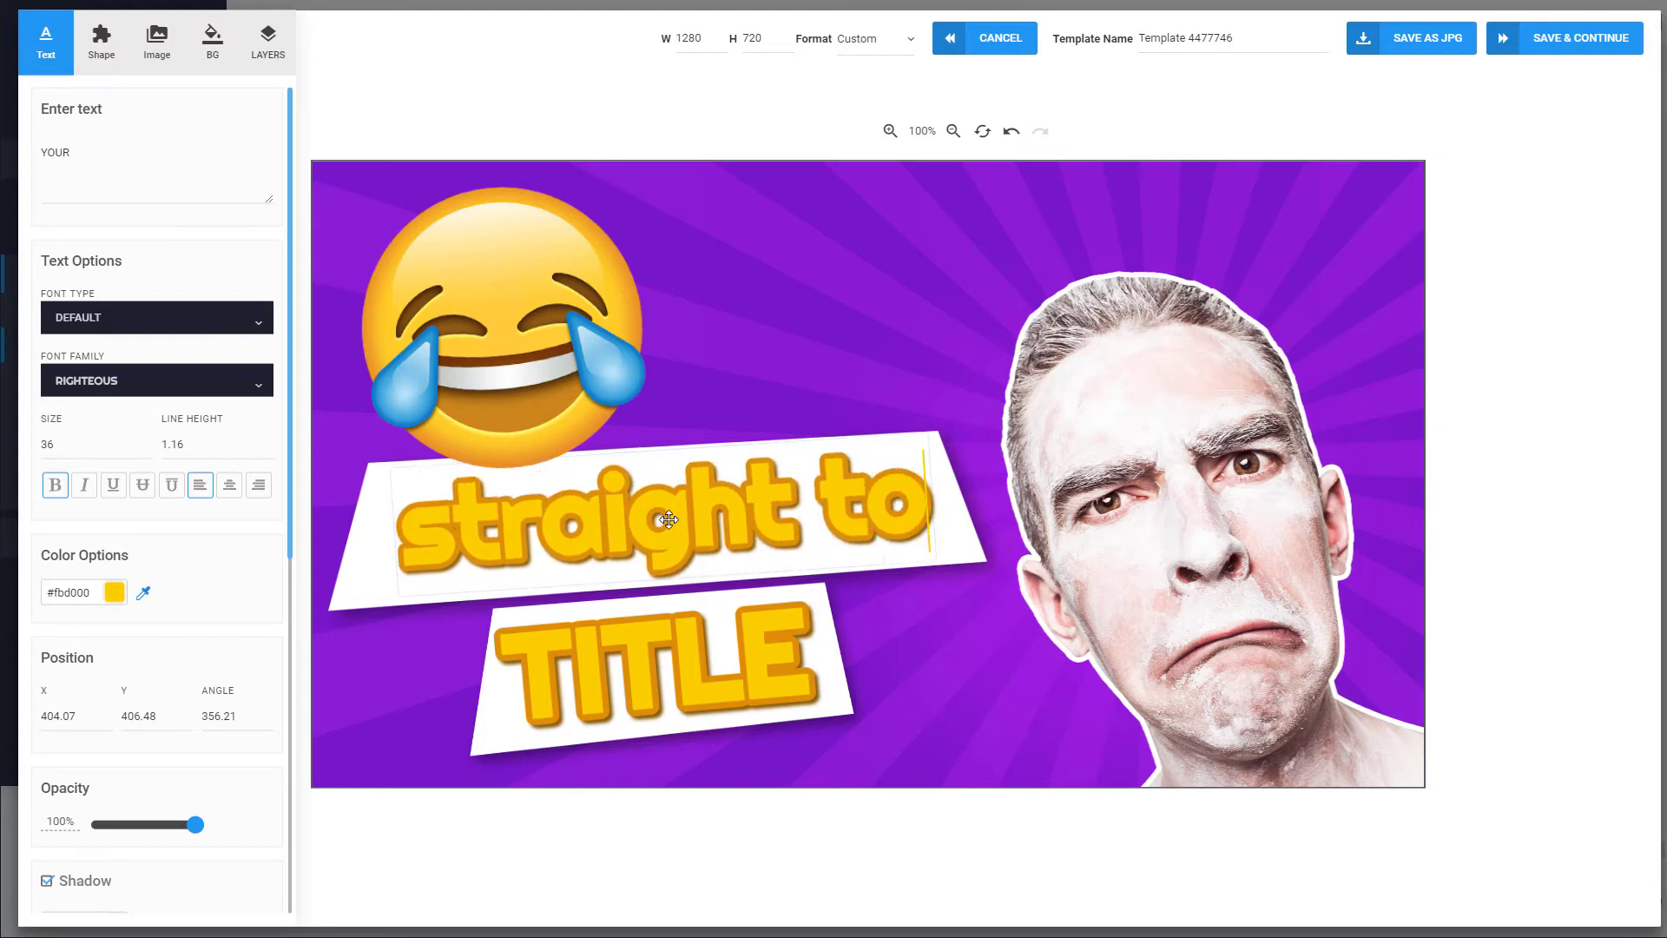
pyautogui.click(657, 662)
pyautogui.doubleClick(657, 663)
pyautogui.write('the point')
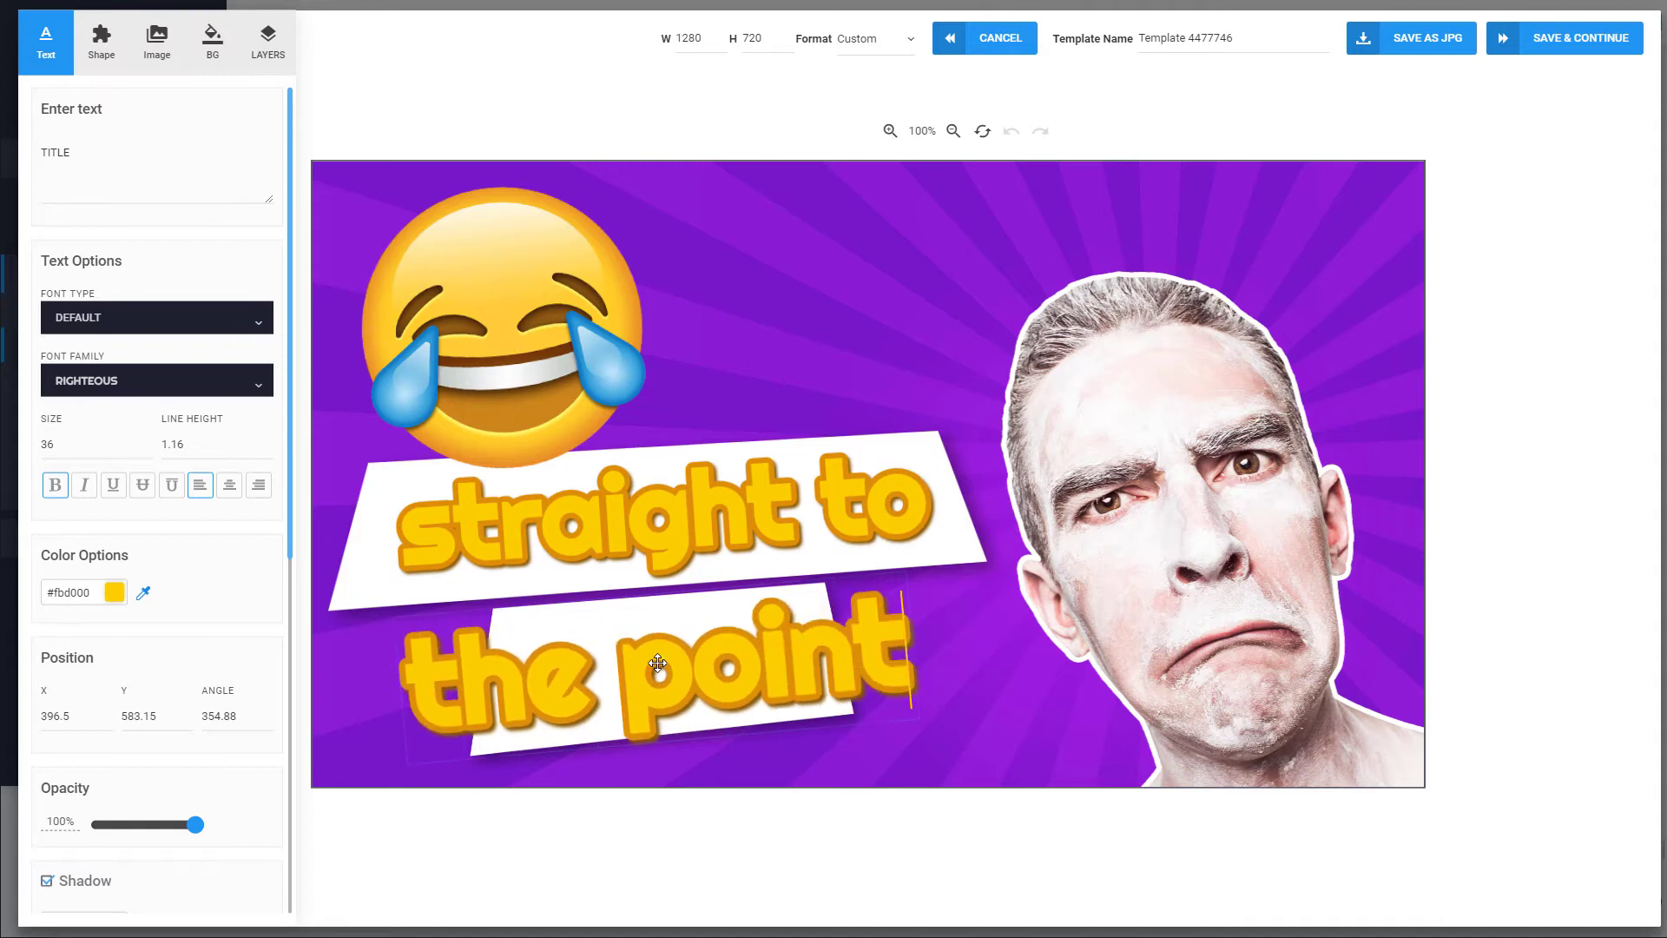
# Step: Shift the purple background image left to close the gap at the edge
pyautogui.click(574, 605)
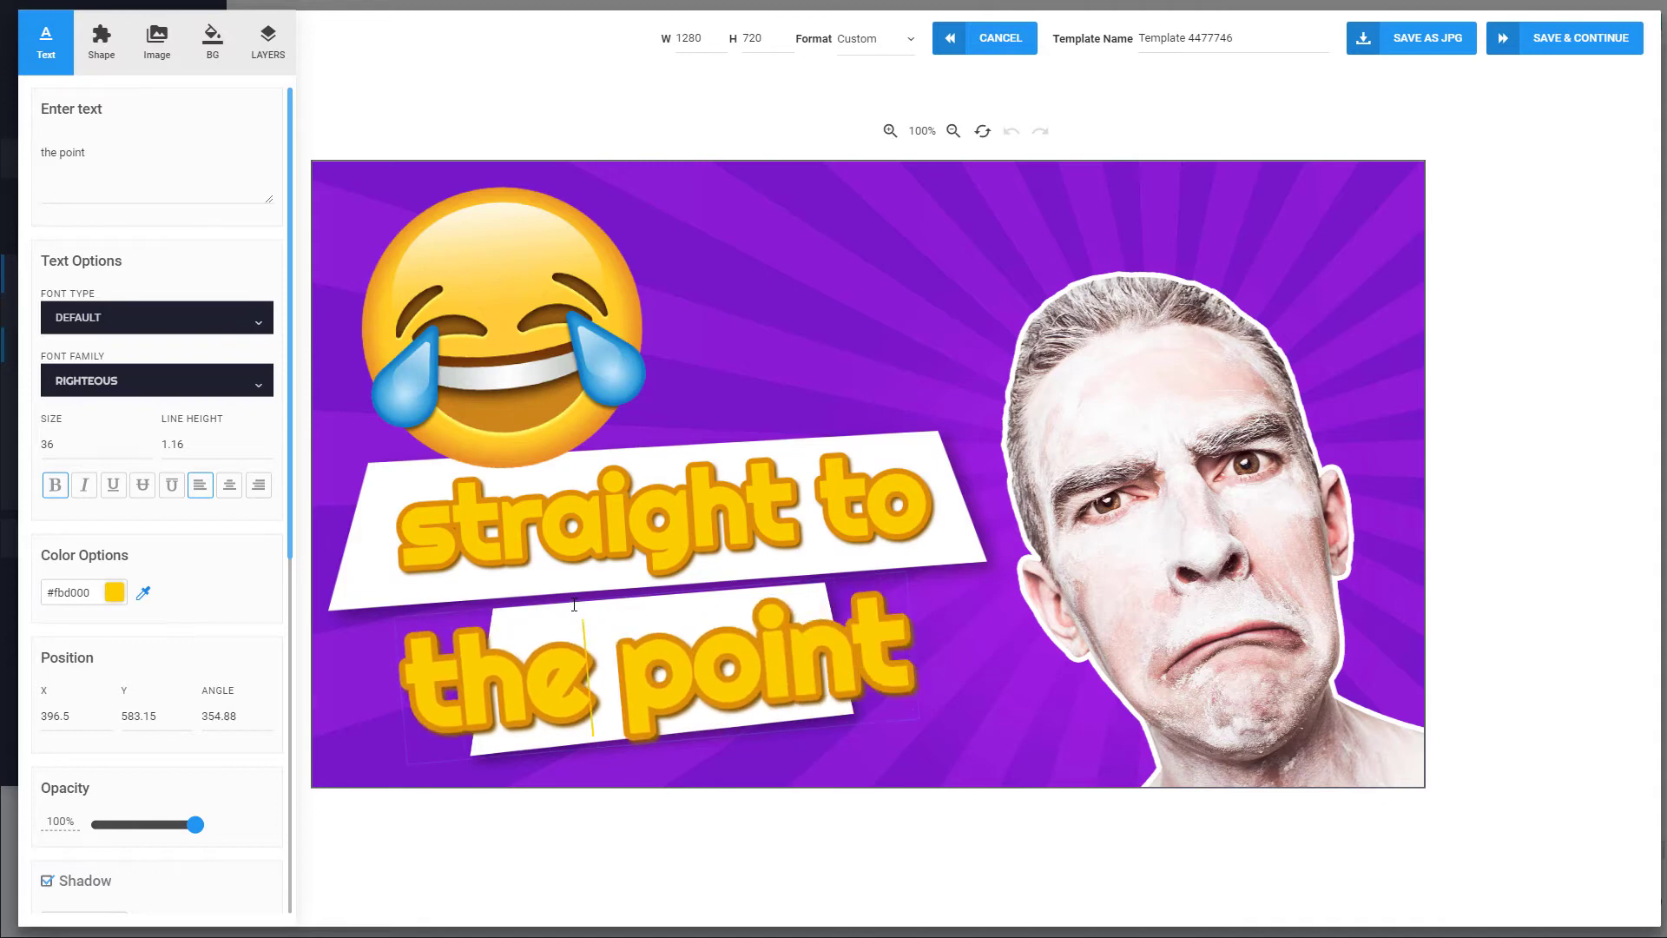
pyautogui.click(503, 769)
pyautogui.moveTo(969, 606); pyautogui.dragTo(923, 607)
# Step: Widen the lower white bar and reposition 'the point' text onto it
pyautogui.click(738, 705)
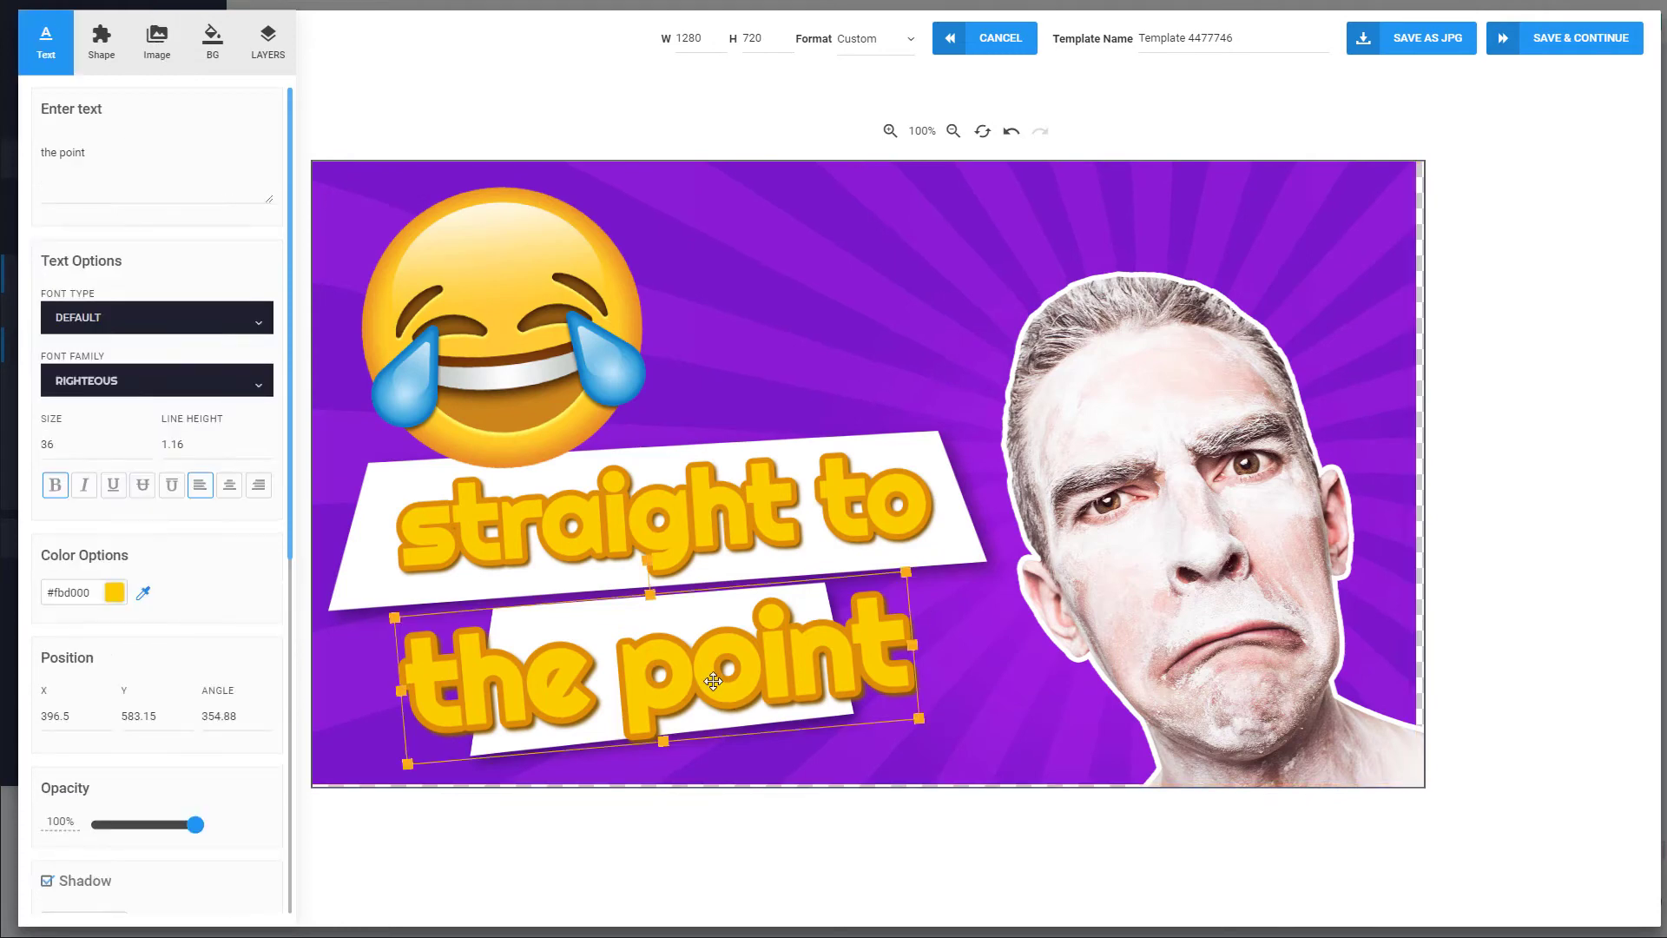
pyautogui.moveTo(738, 705); pyautogui.dragTo(860, 531)
pyautogui.click(521, 674)
pyautogui.moveTo(511, 677); pyautogui.dragTo(345, 640)
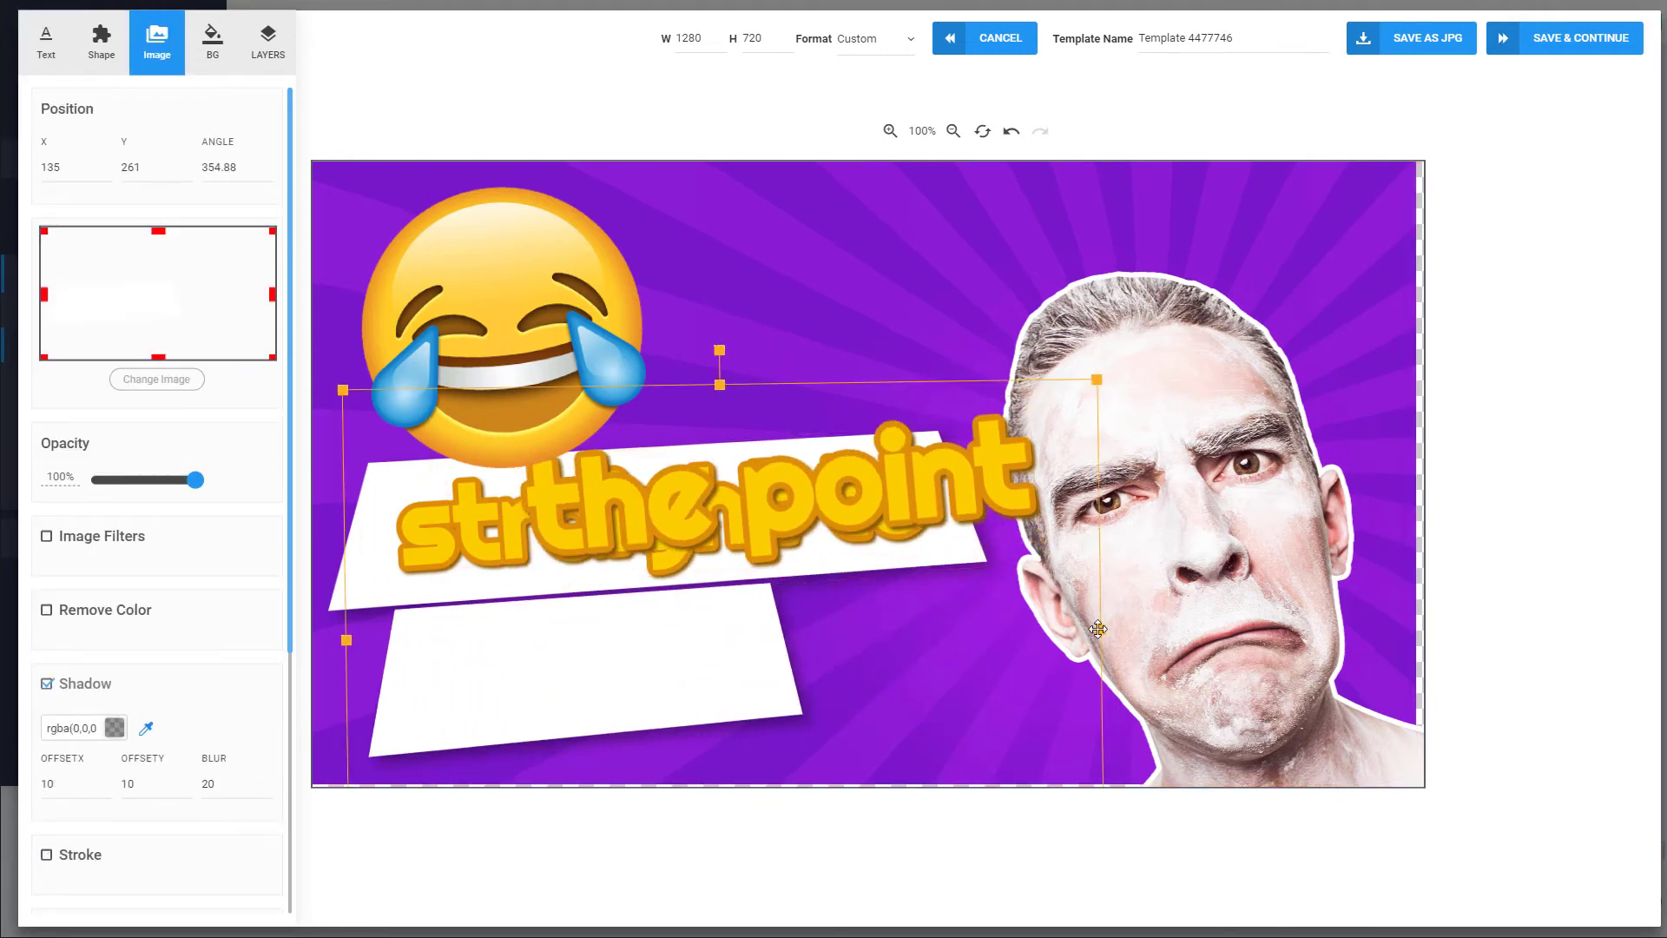
pyautogui.moveTo(1103, 629); pyautogui.dragTo(1368, 628)
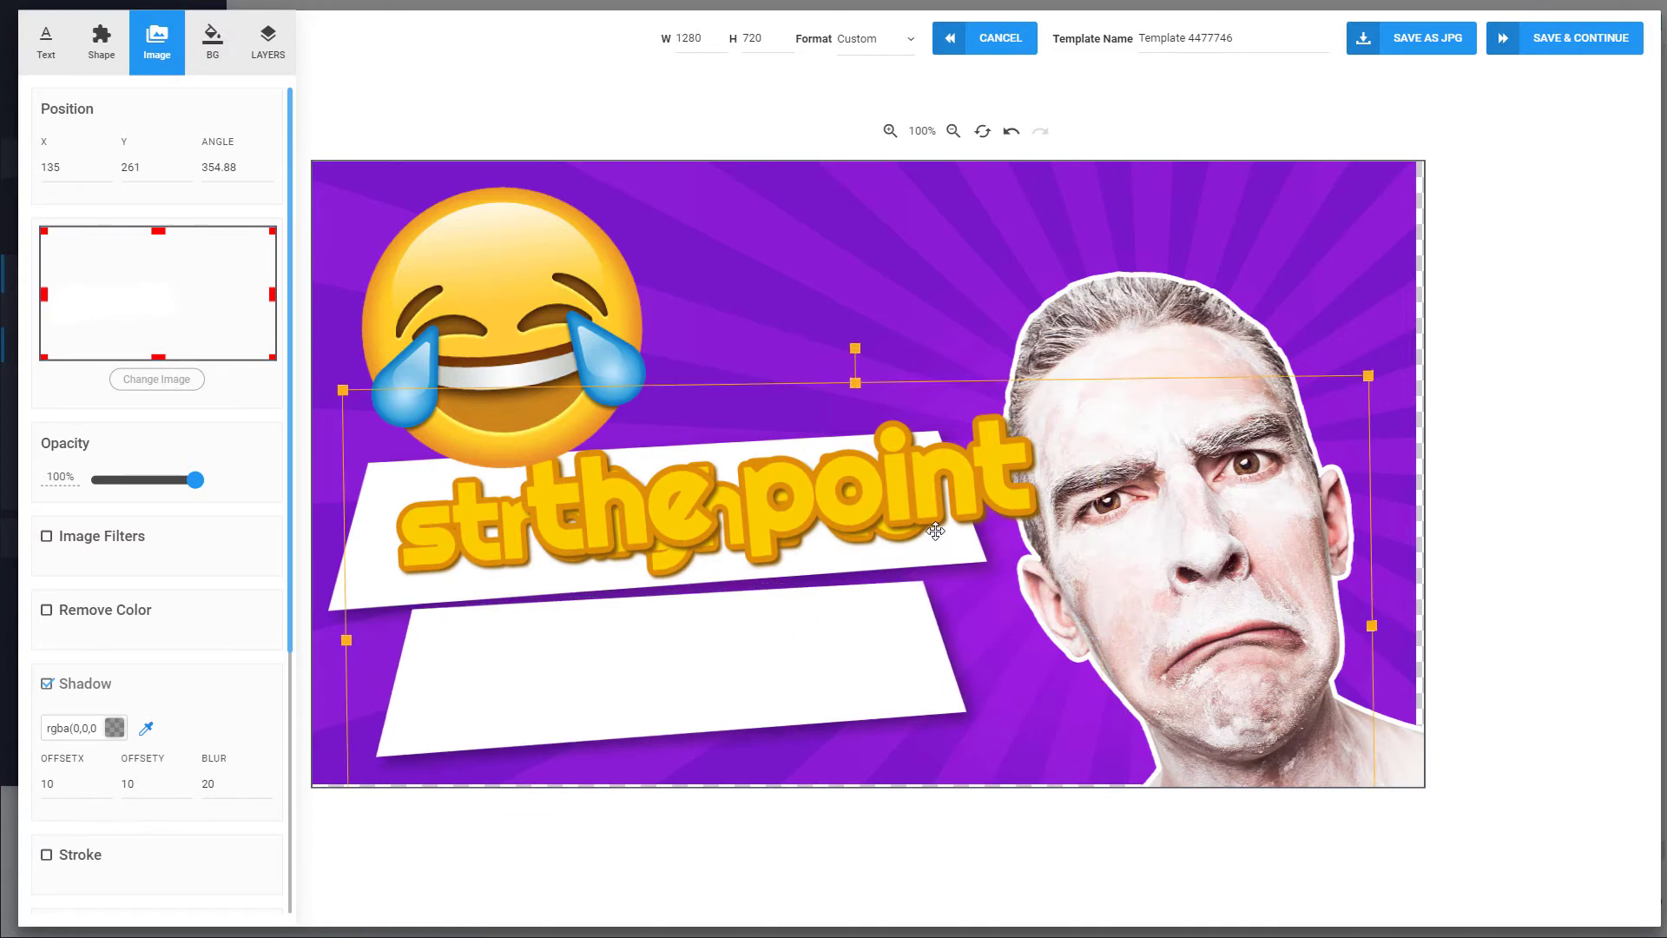
pyautogui.click(862, 475)
pyautogui.moveTo(863, 475); pyautogui.dragTo(753, 647)
# Step: Save the finished thumbnail as a JPG, downloaded as Template (1).jpg
pyautogui.click(1081, 744)
pyautogui.click(378, 746)
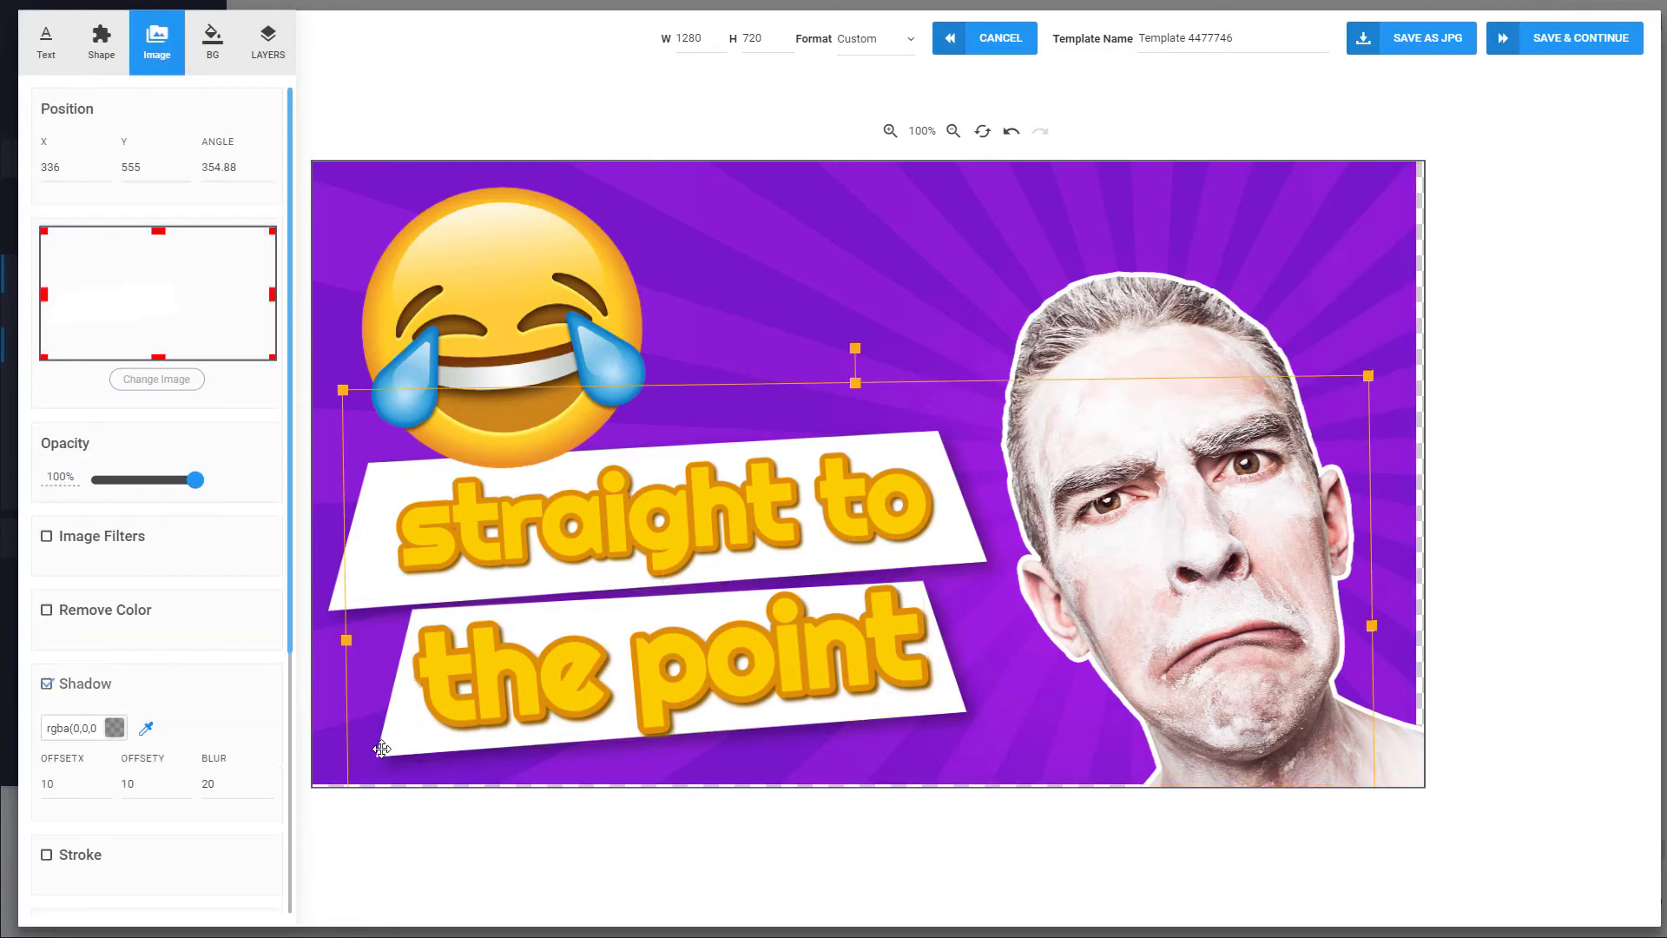
pyautogui.click(846, 281)
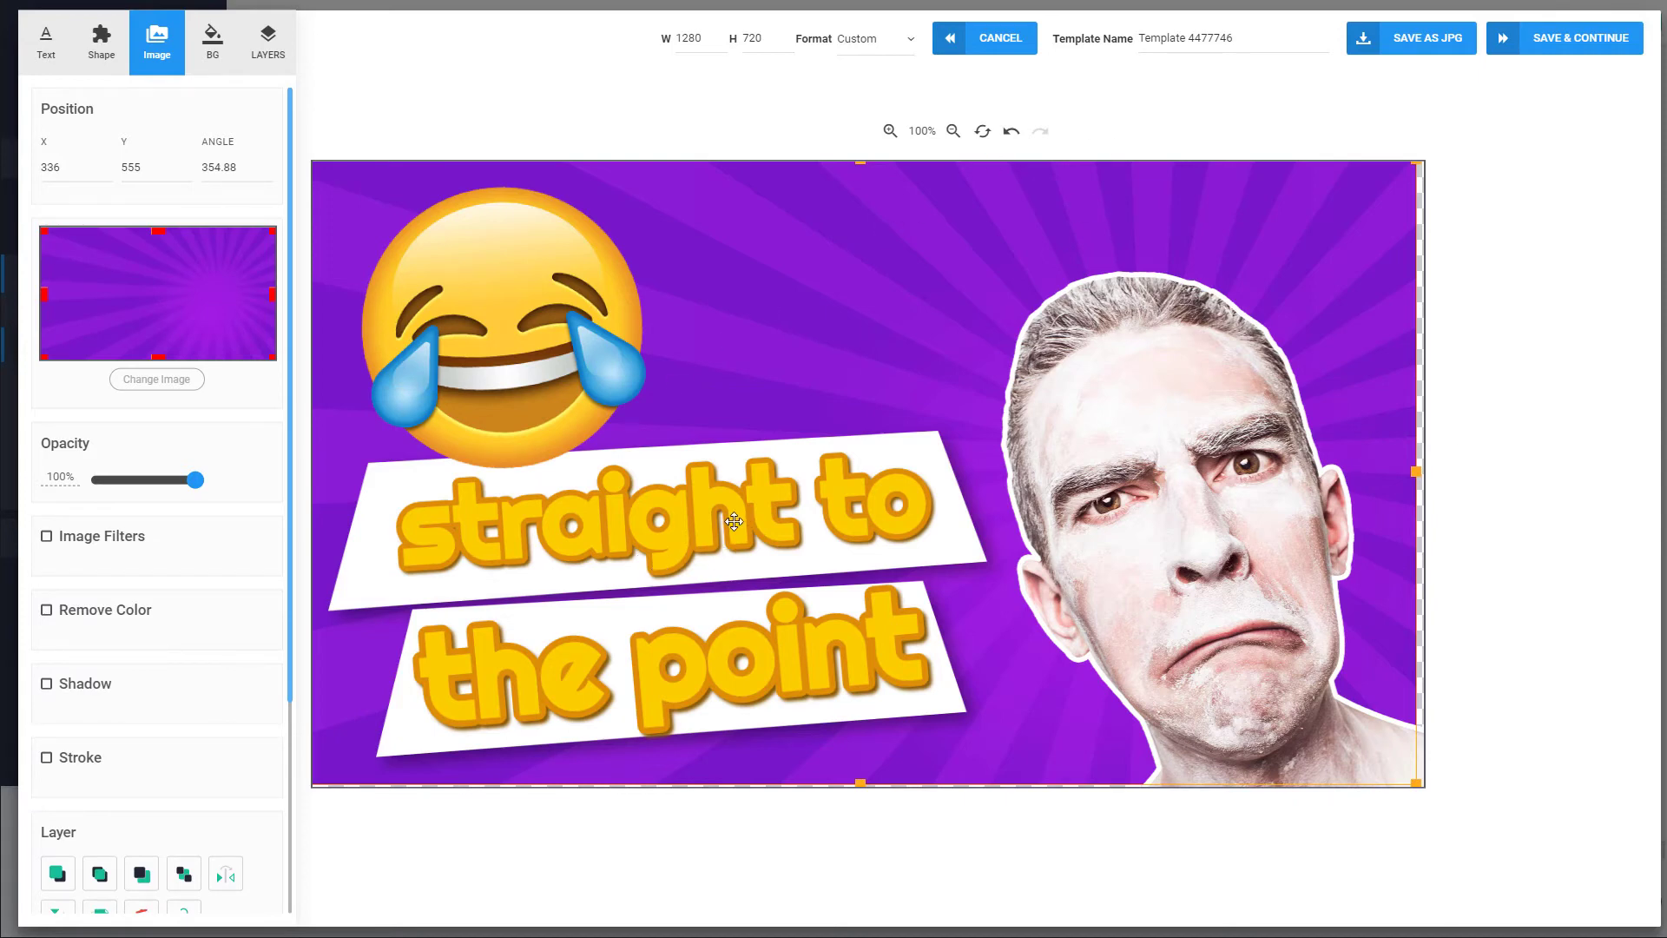
pyautogui.click(1435, 43)
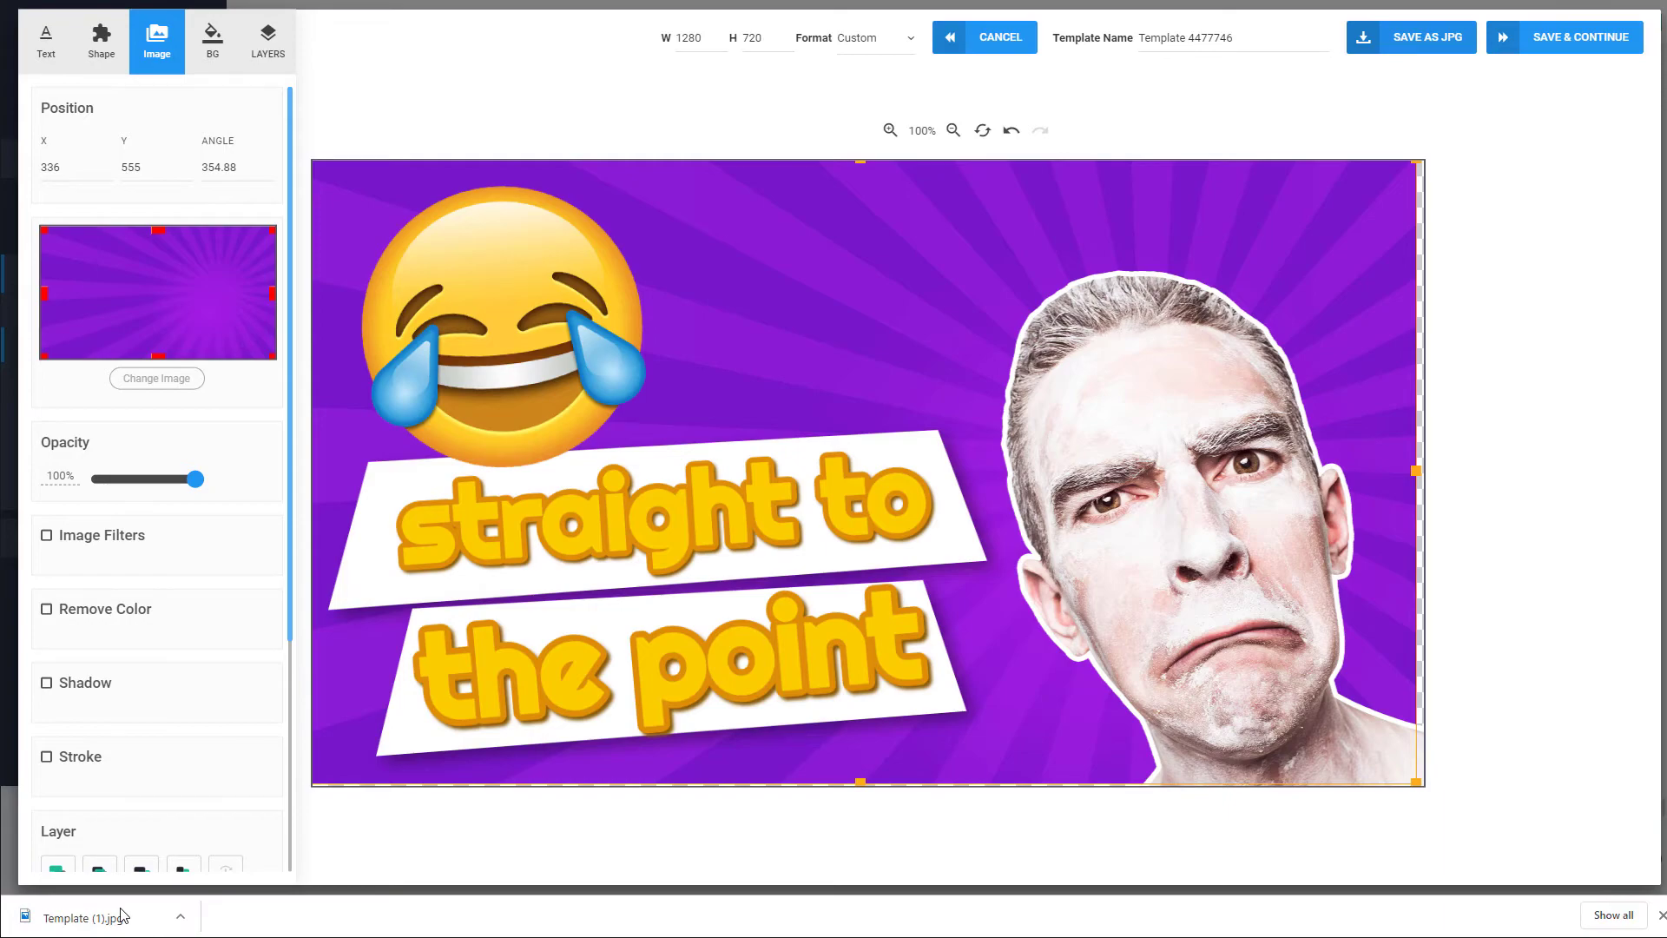
# Step: Look over the Fiverr youtube thumbnail results, then return to the Thumbnail Blaster tab
pyautogui.hotkey('ctrl', 'Tab')
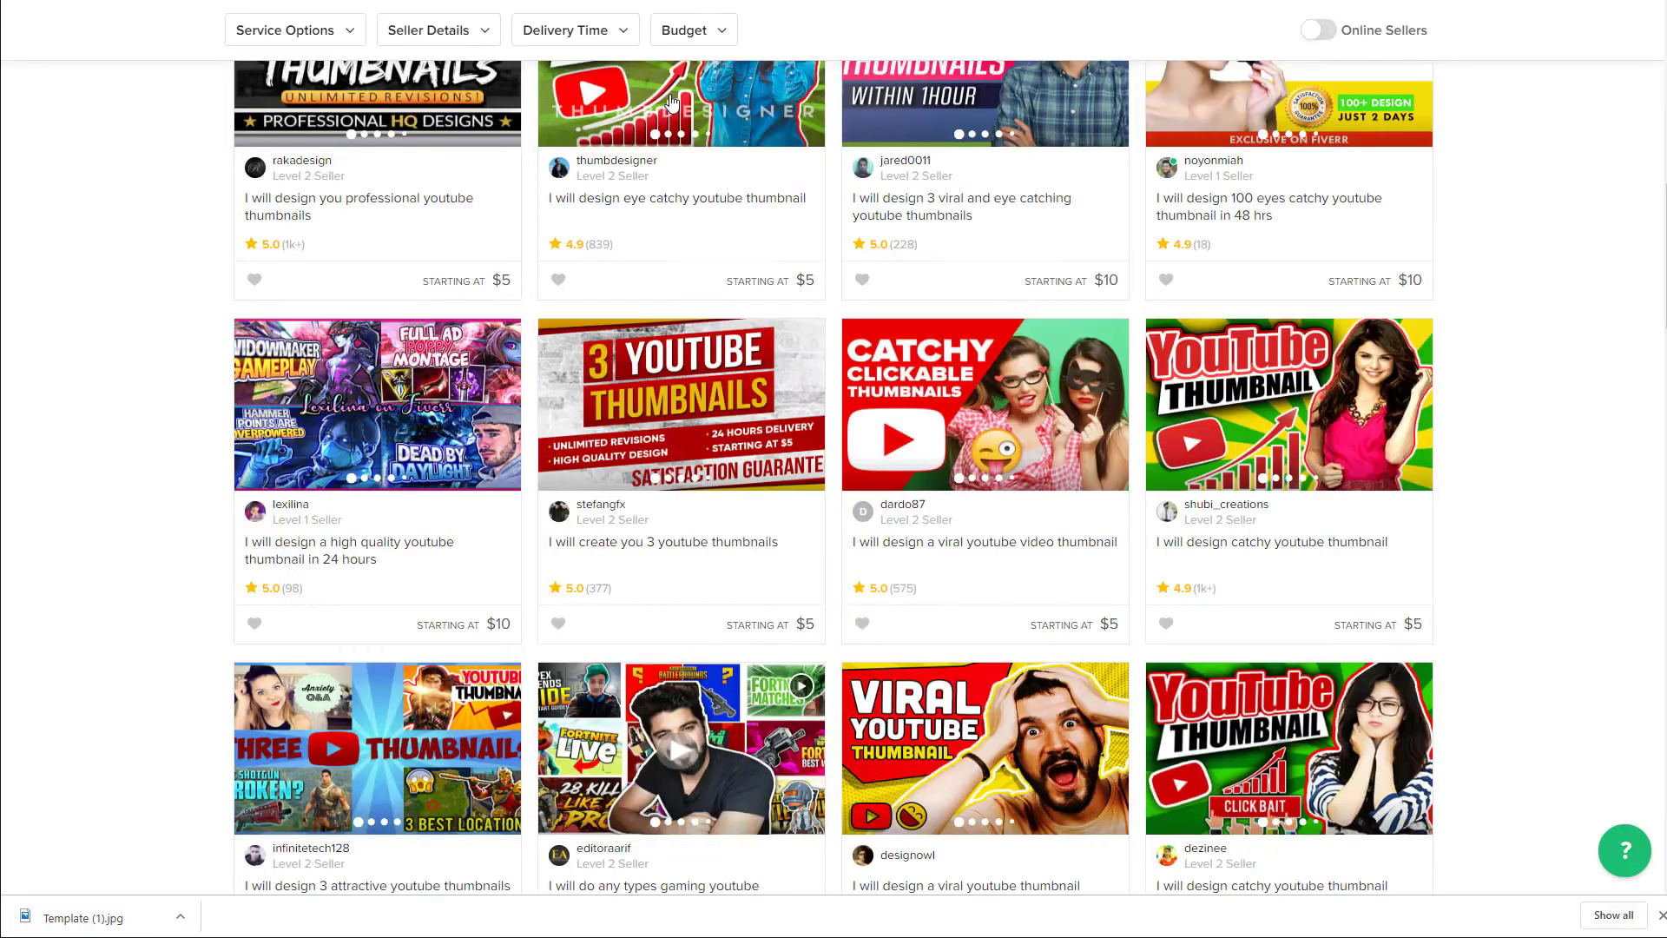
pyautogui.scroll(10, 1467, 469)
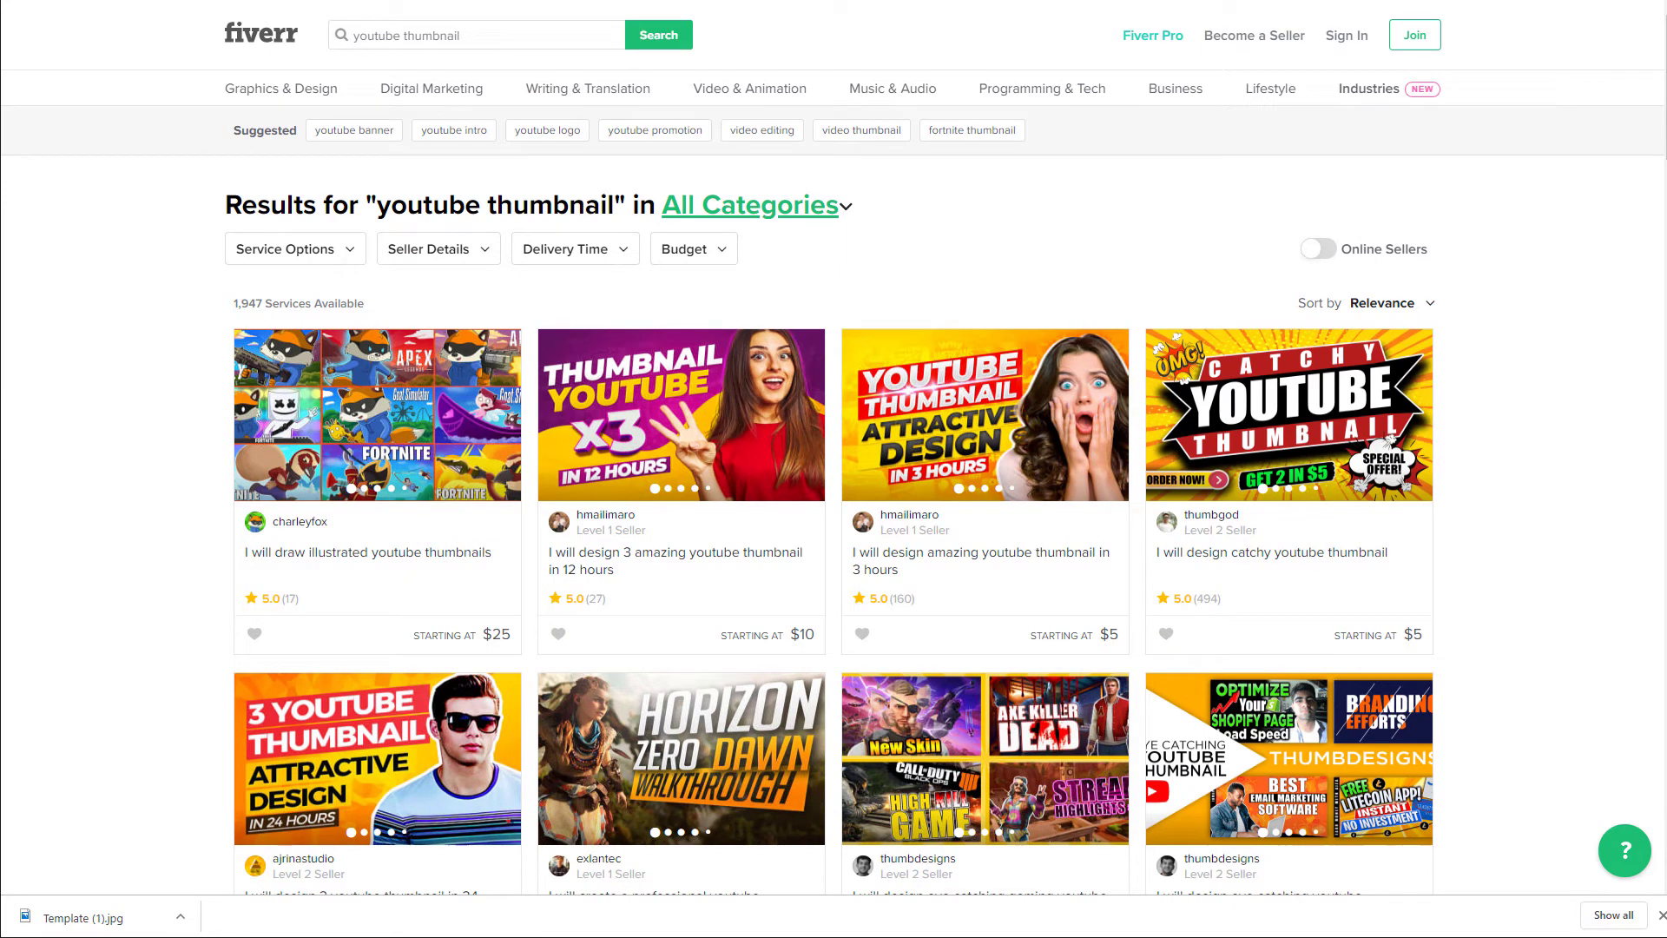
pyautogui.hotkey('ctrl', 'Tab')
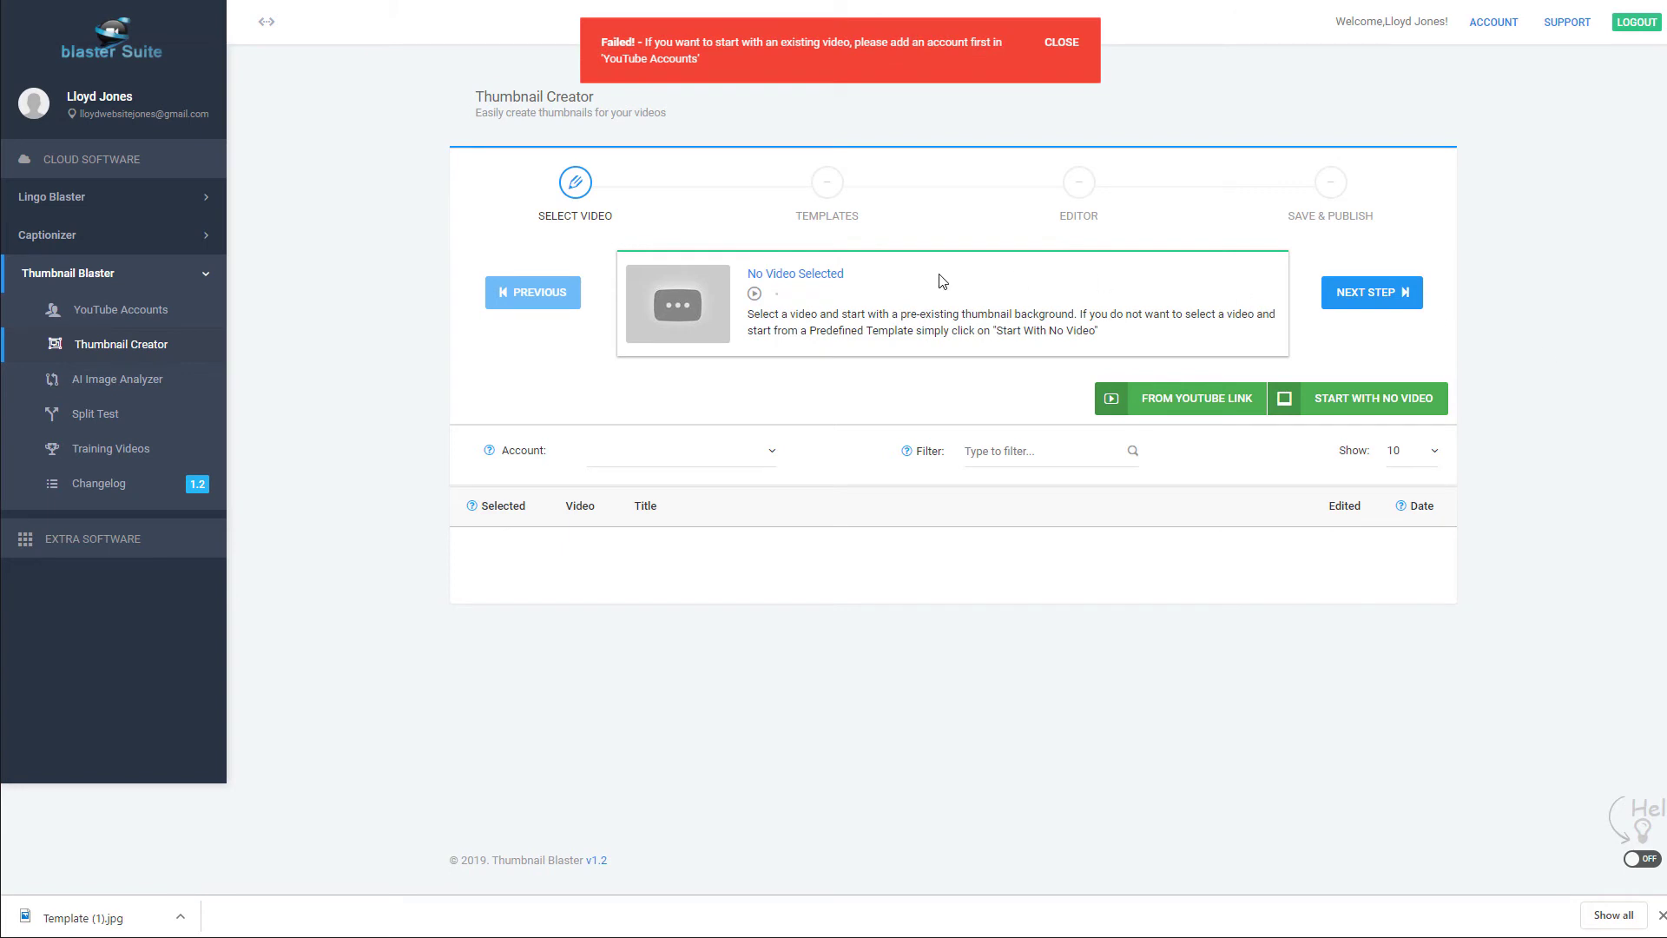
# Step: Skip the video, scroll the template grid, and open Click Bait - #1 in the editor
pyautogui.click(1359, 407)
pyautogui.scroll(-3, 877, 617)
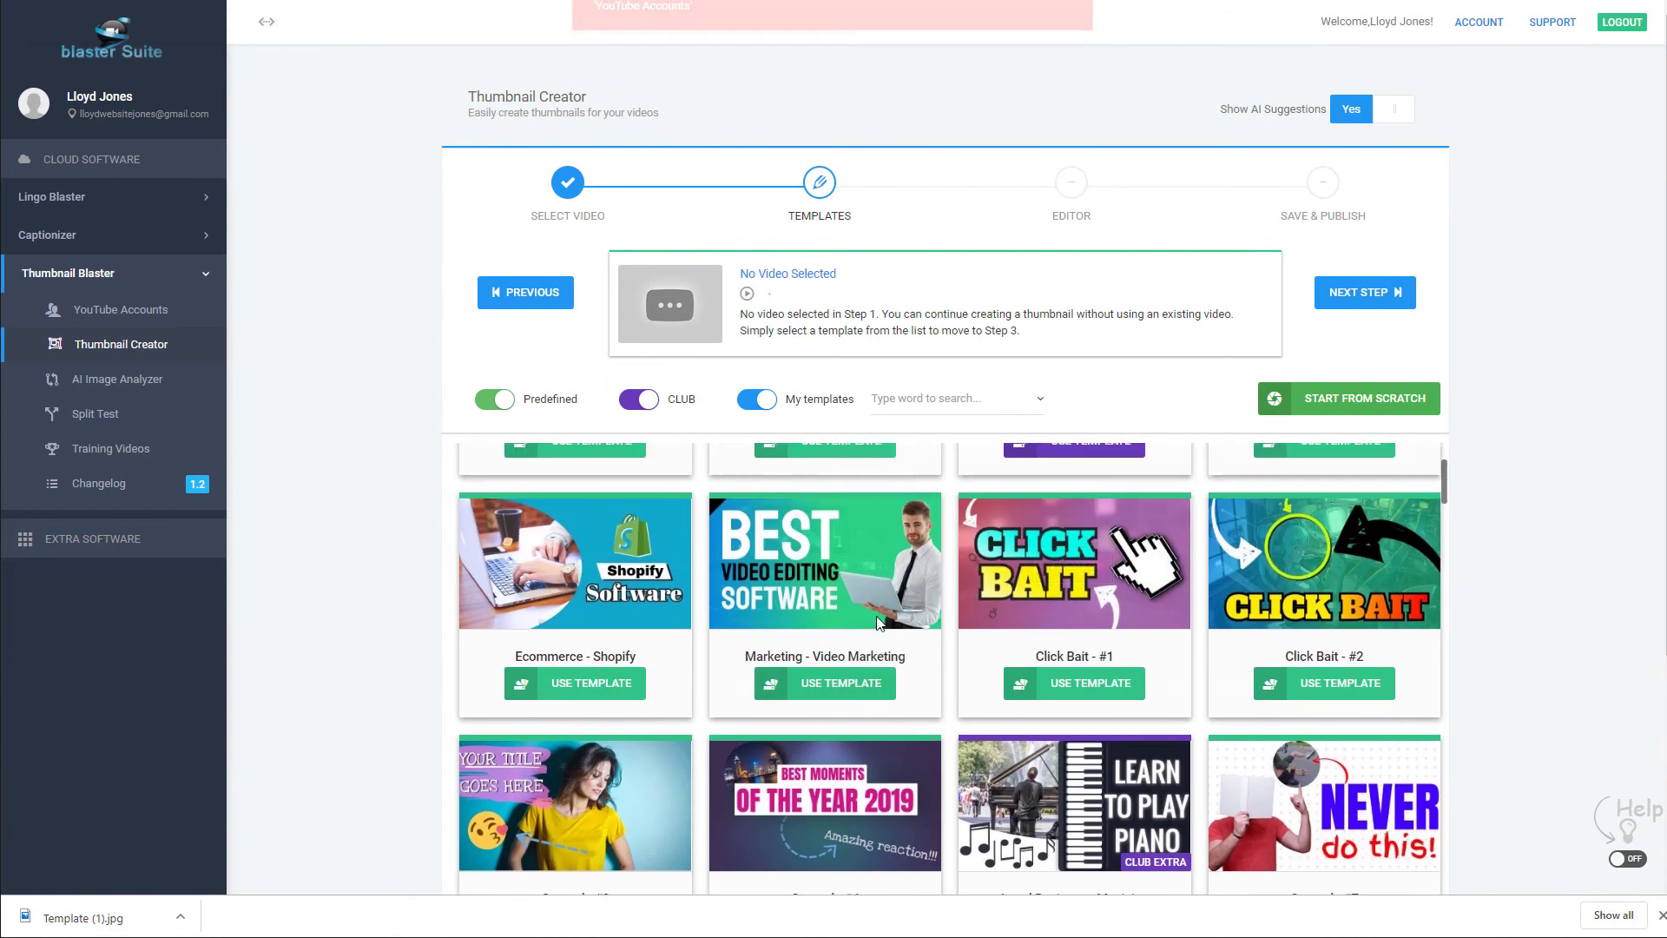
pyautogui.scroll(3, 877, 617)
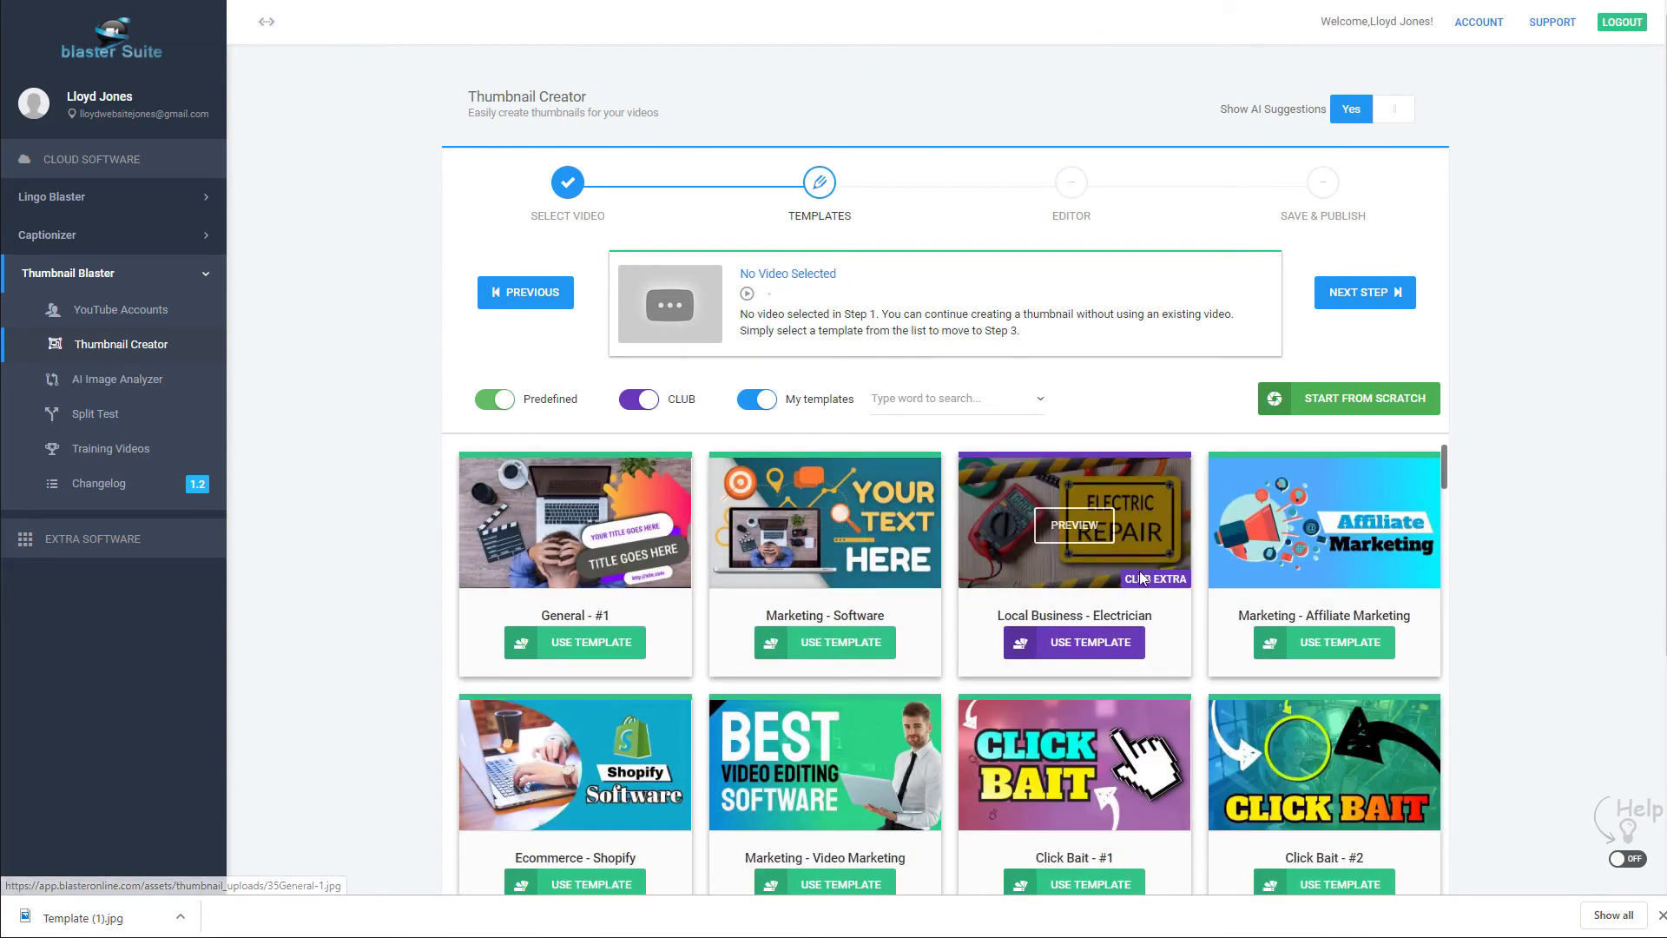
pyautogui.scroll(-2, 1508, 596)
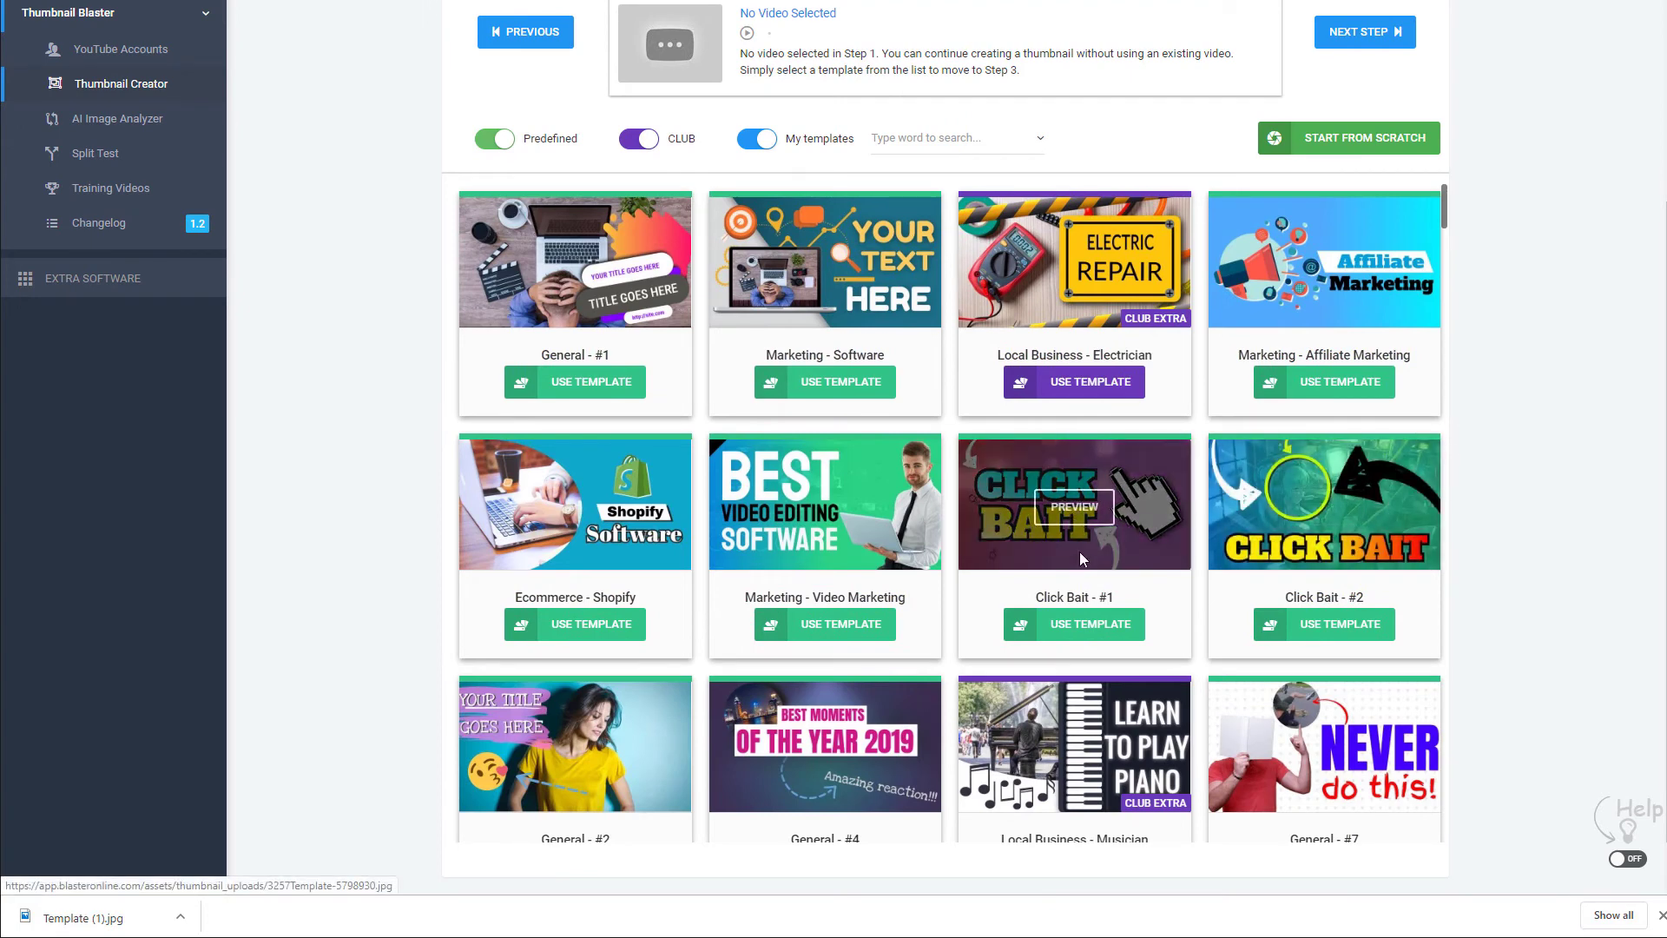
pyautogui.click(1076, 623)
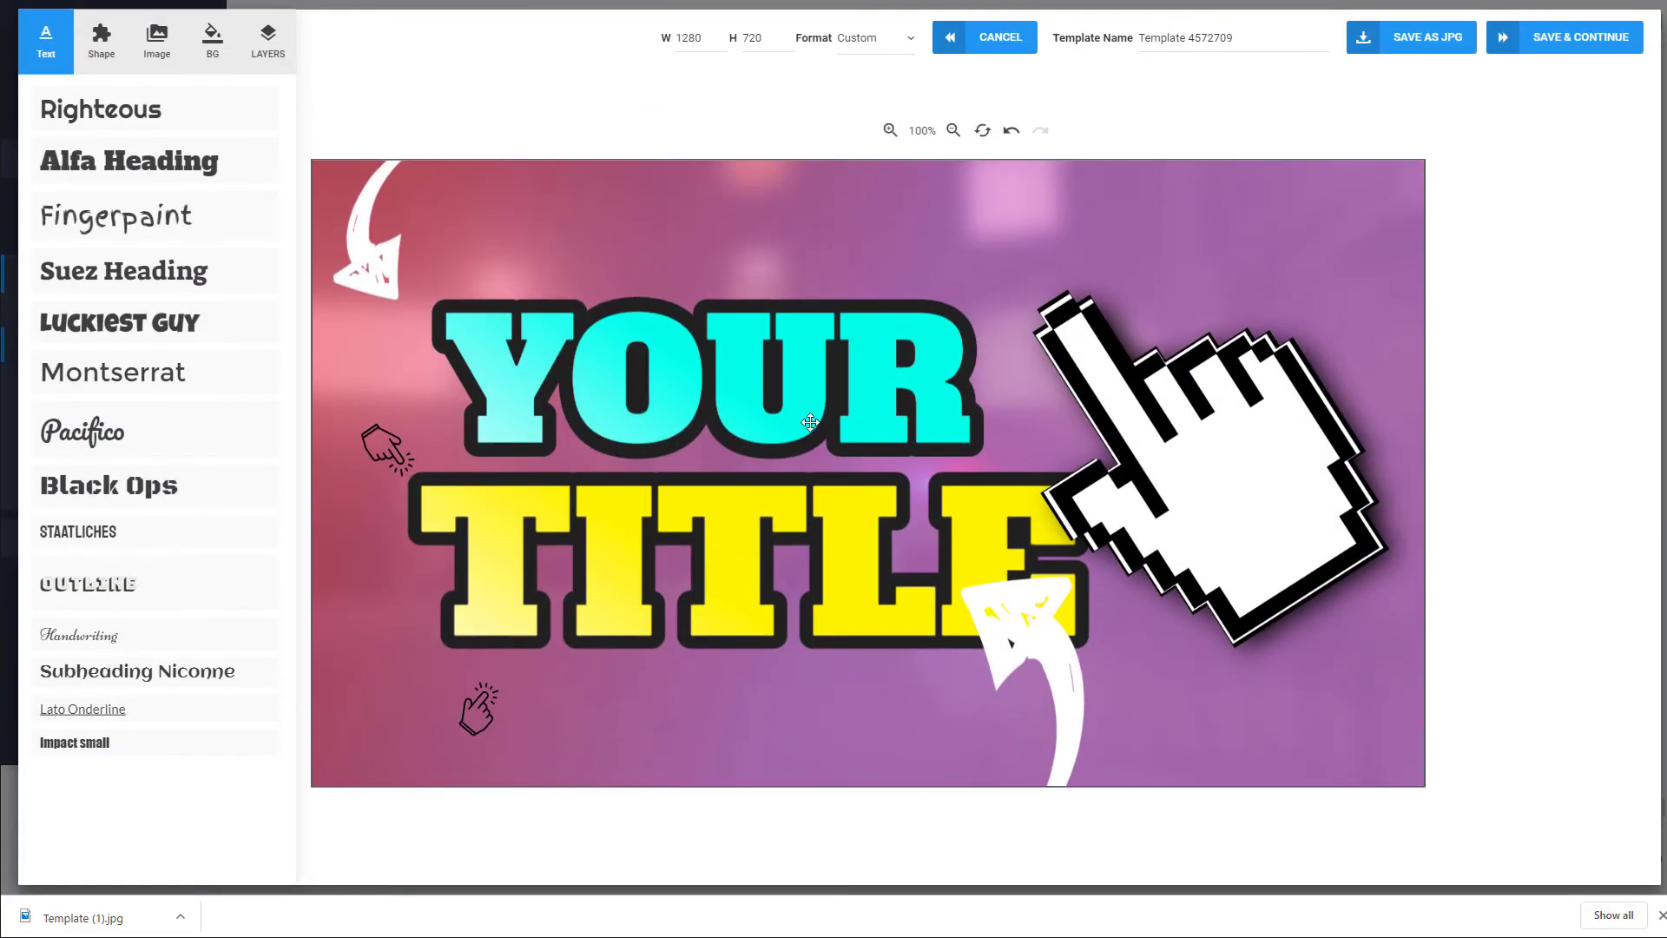
# Step: Change the YOUR headline to THANKS, then shrink and move it to fit inside the canvas
pyautogui.click(760, 390)
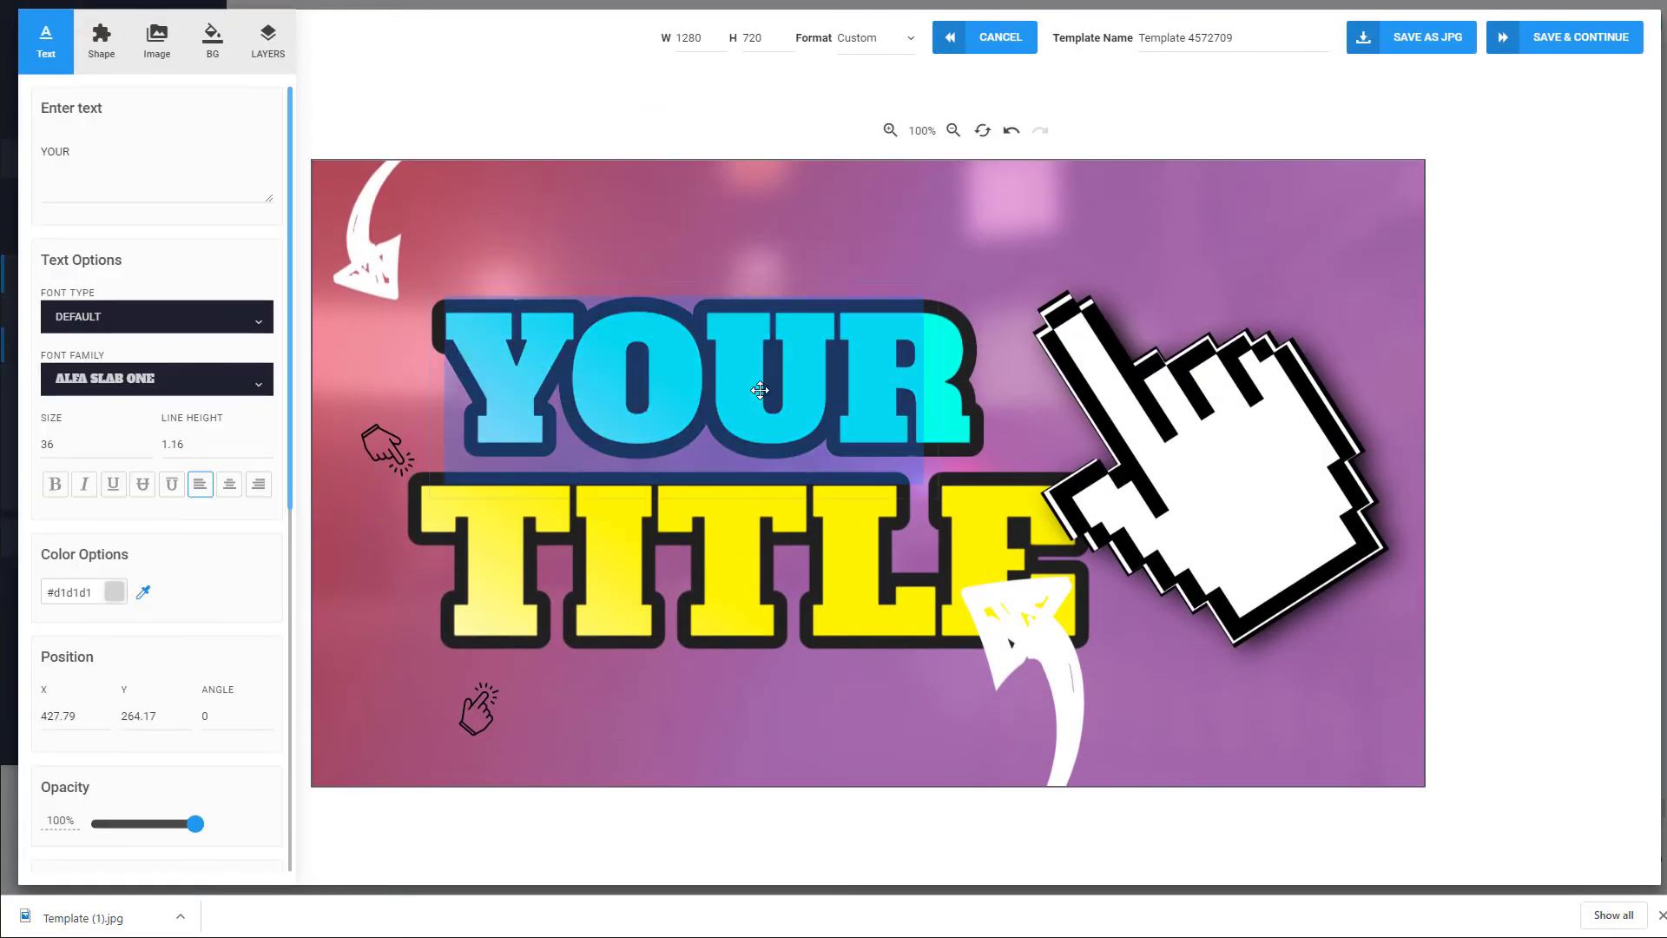
pyautogui.click(760, 390)
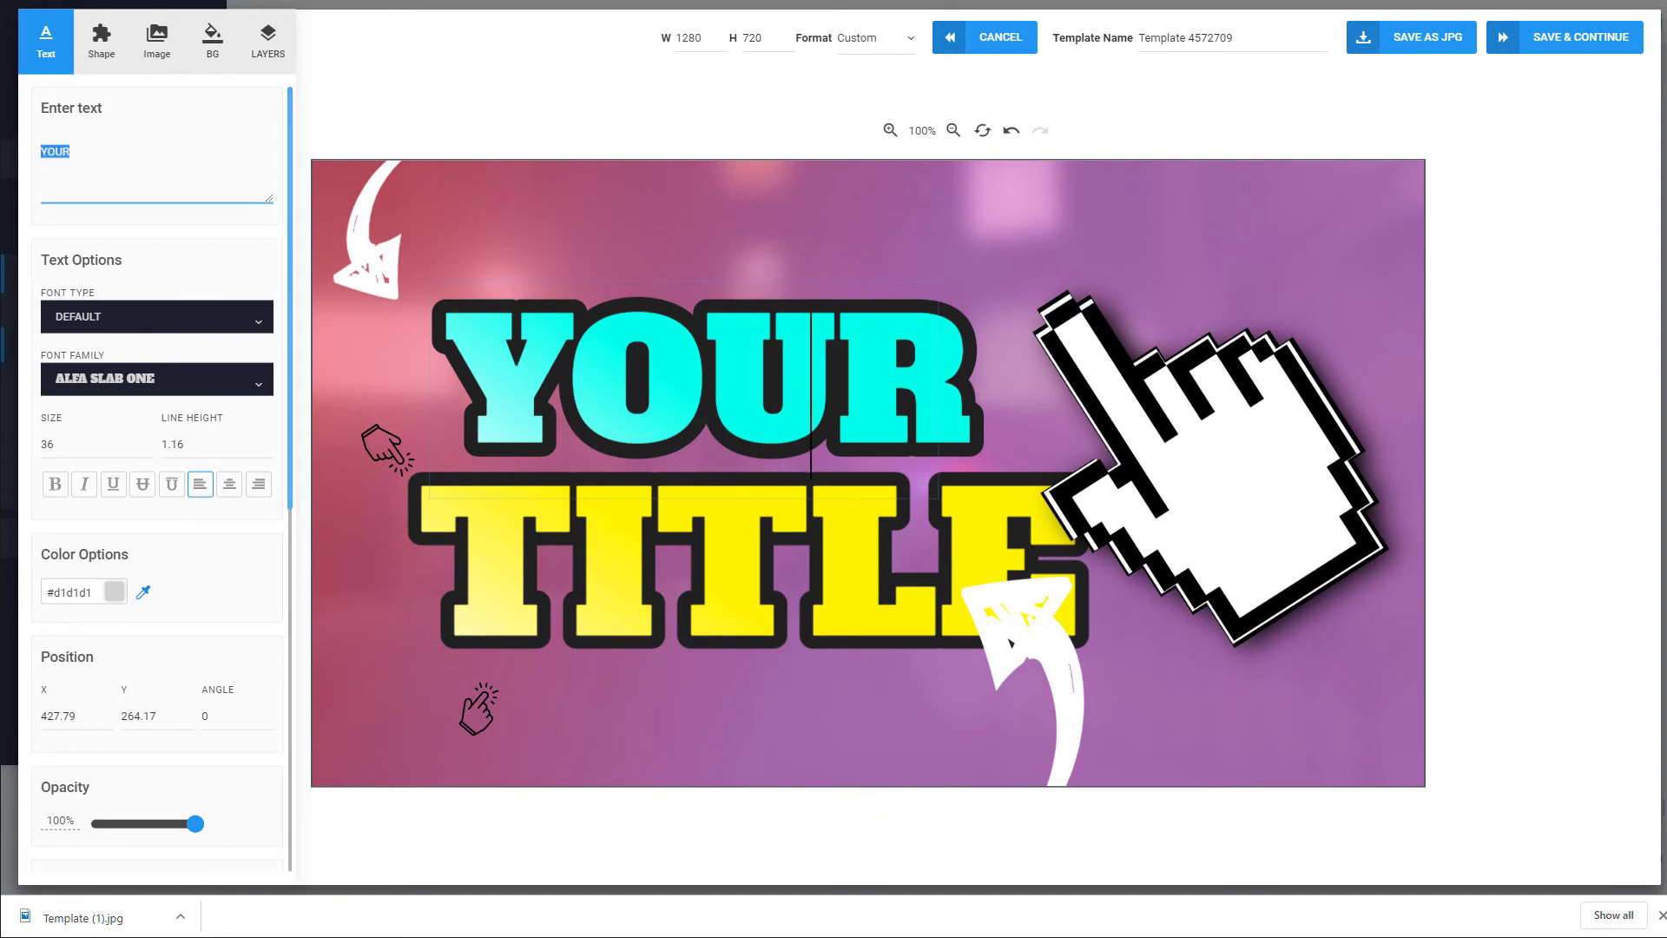
pyautogui.write('THANKS')
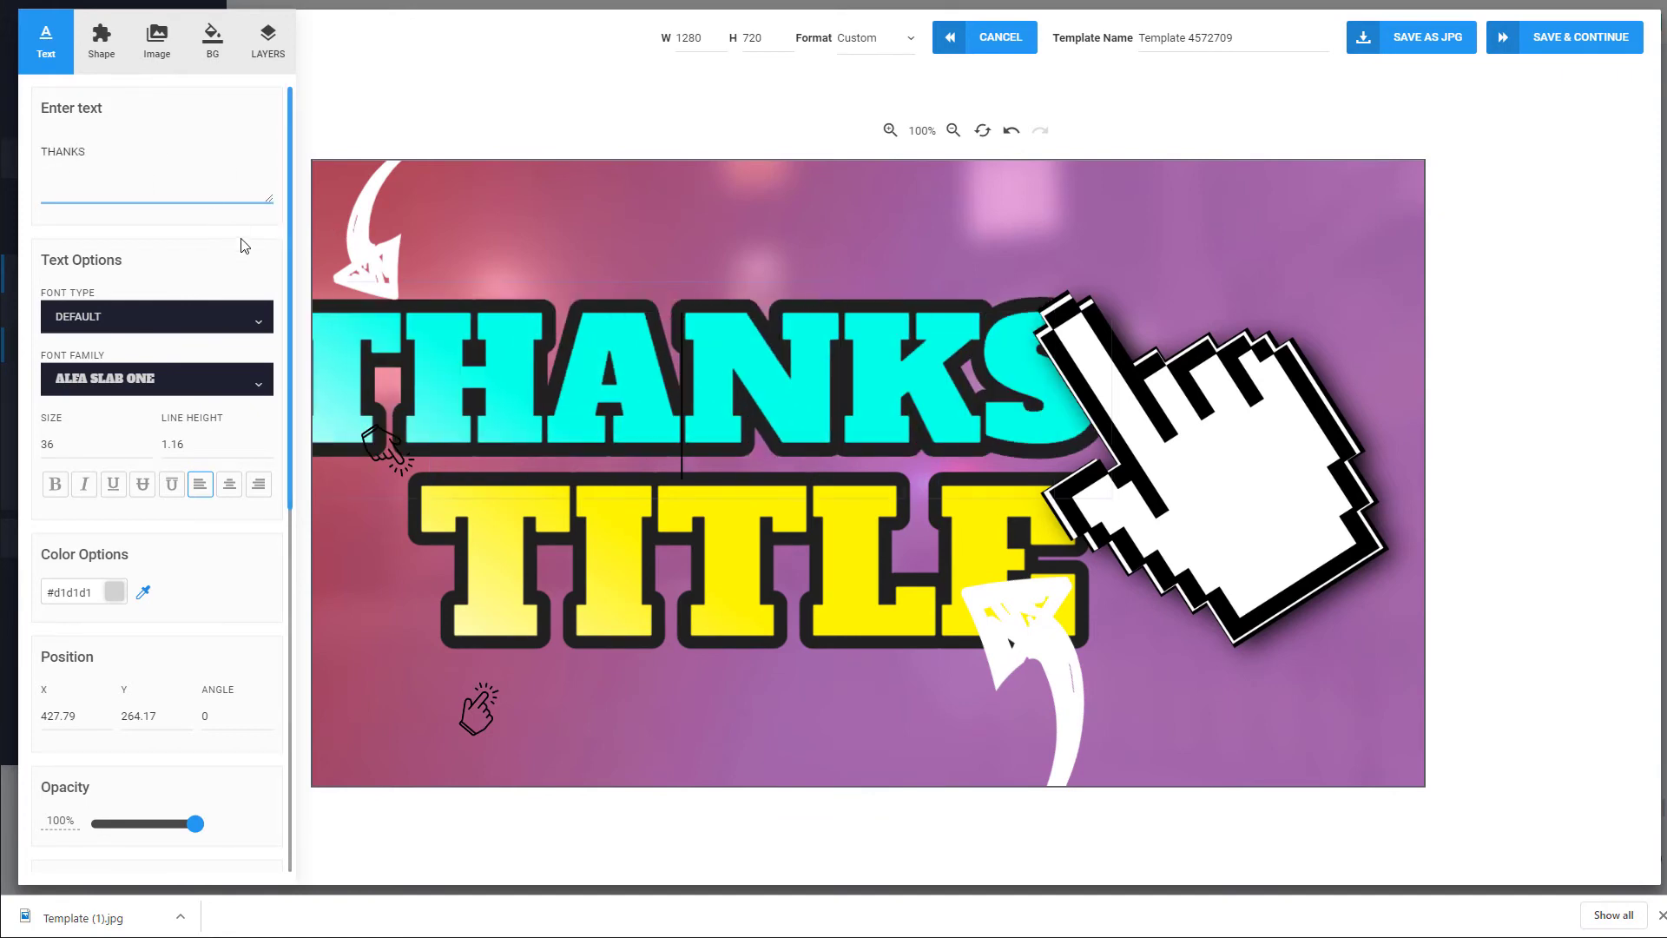
pyautogui.click(324, 298)
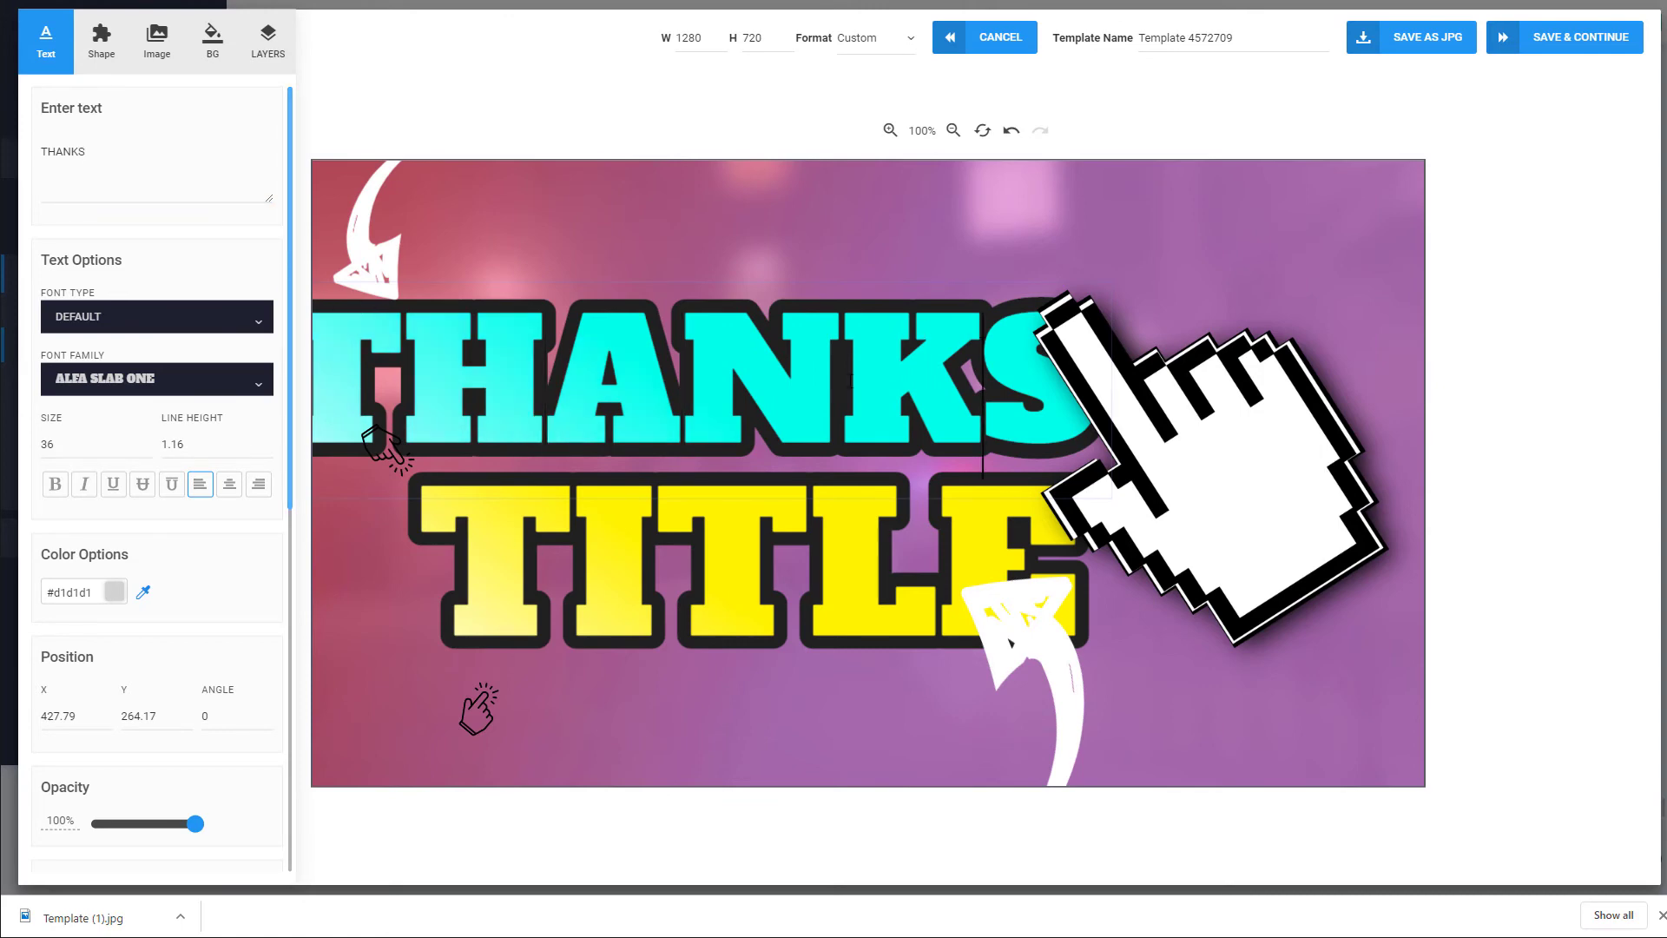
pyautogui.click(764, 607)
pyautogui.click(758, 378)
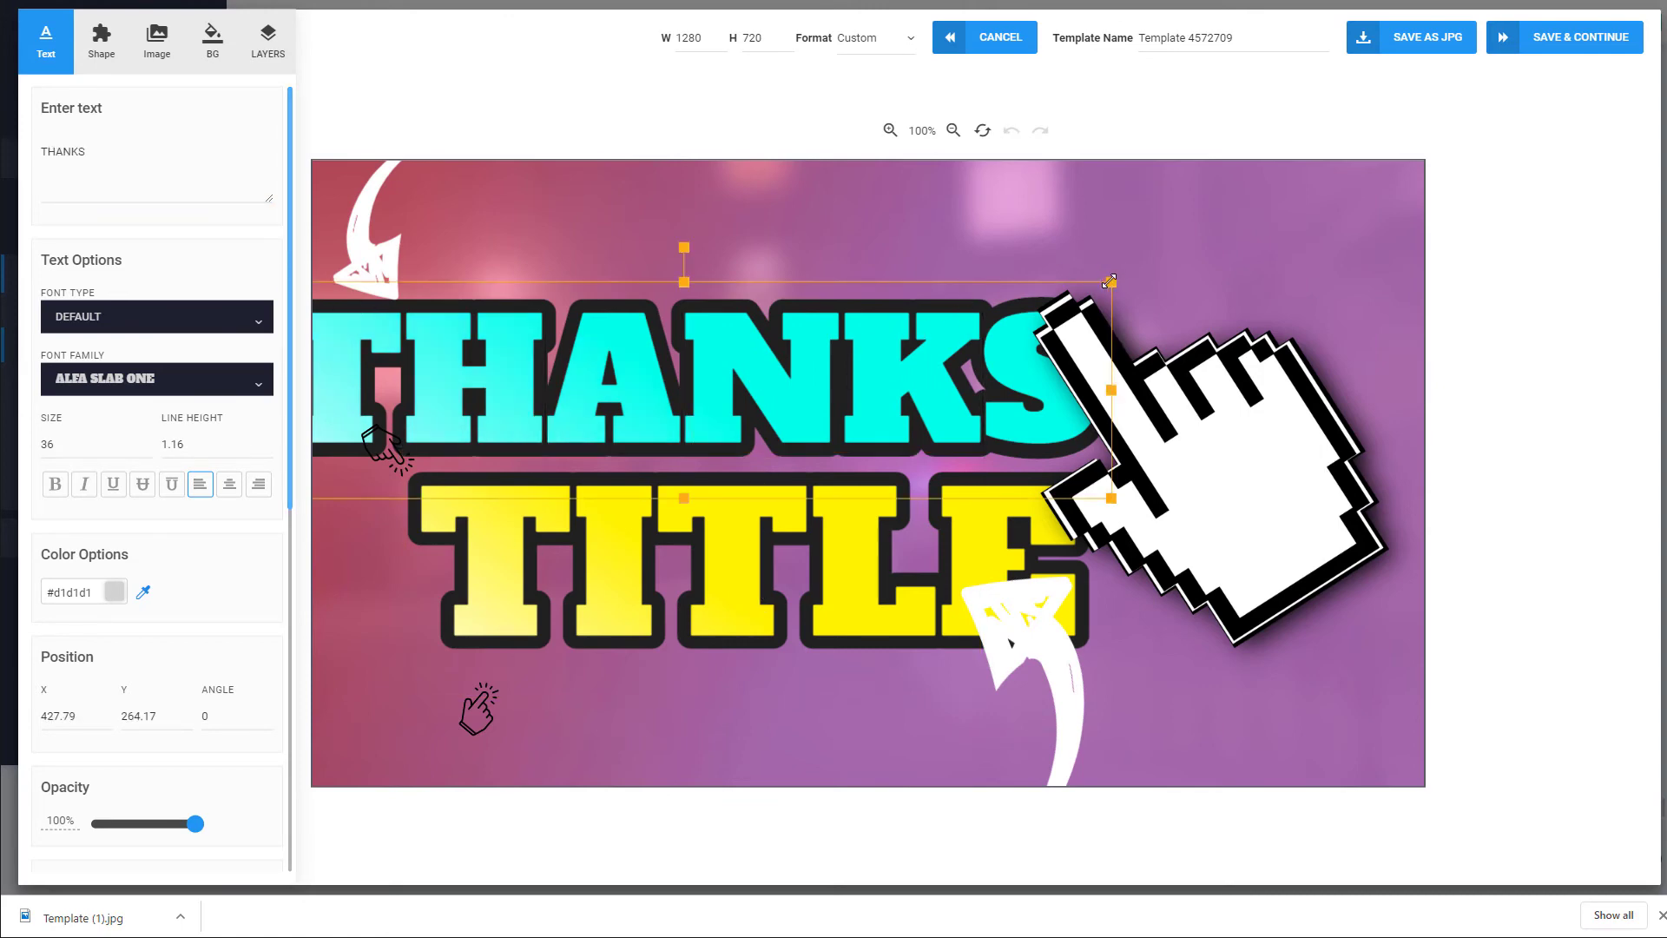
pyautogui.moveTo(1114, 278); pyautogui.dragTo(886, 356)
pyautogui.moveTo(742, 395); pyautogui.dragTo(877, 357)
pyautogui.click(695, 543)
# Step: Replace the TITLE text with FOR WATCHING and resize it into place beneath THANKS
pyautogui.click(540, 581)
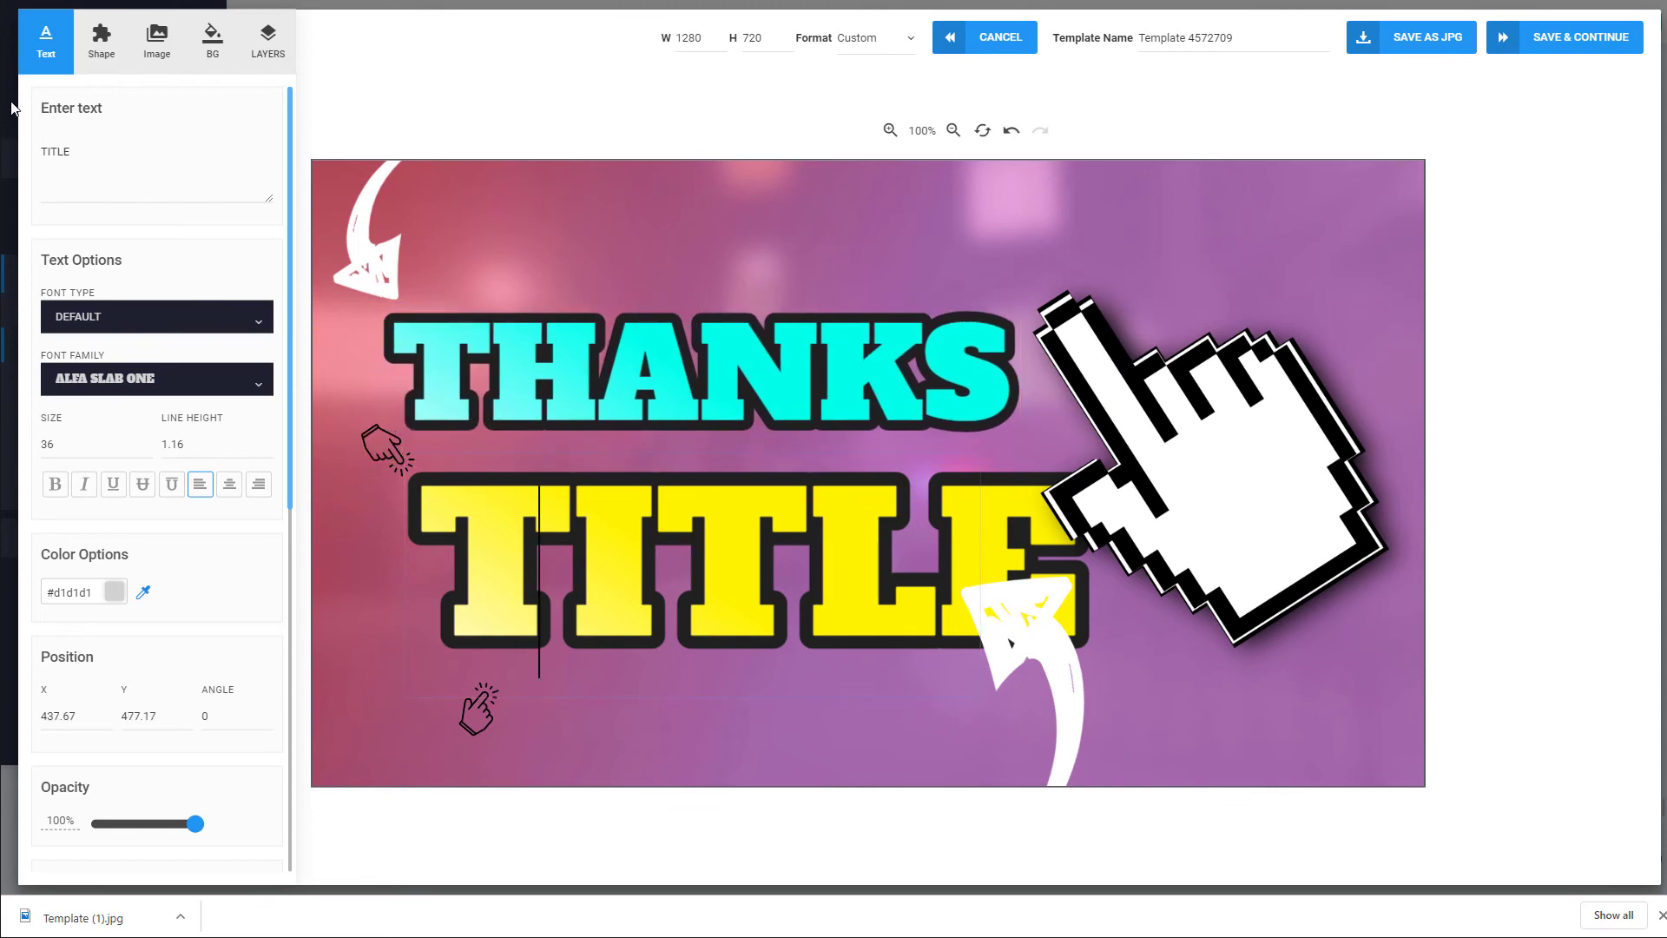
pyautogui.tripleClick(119, 161)
pyautogui.write('FOR WATCHING')
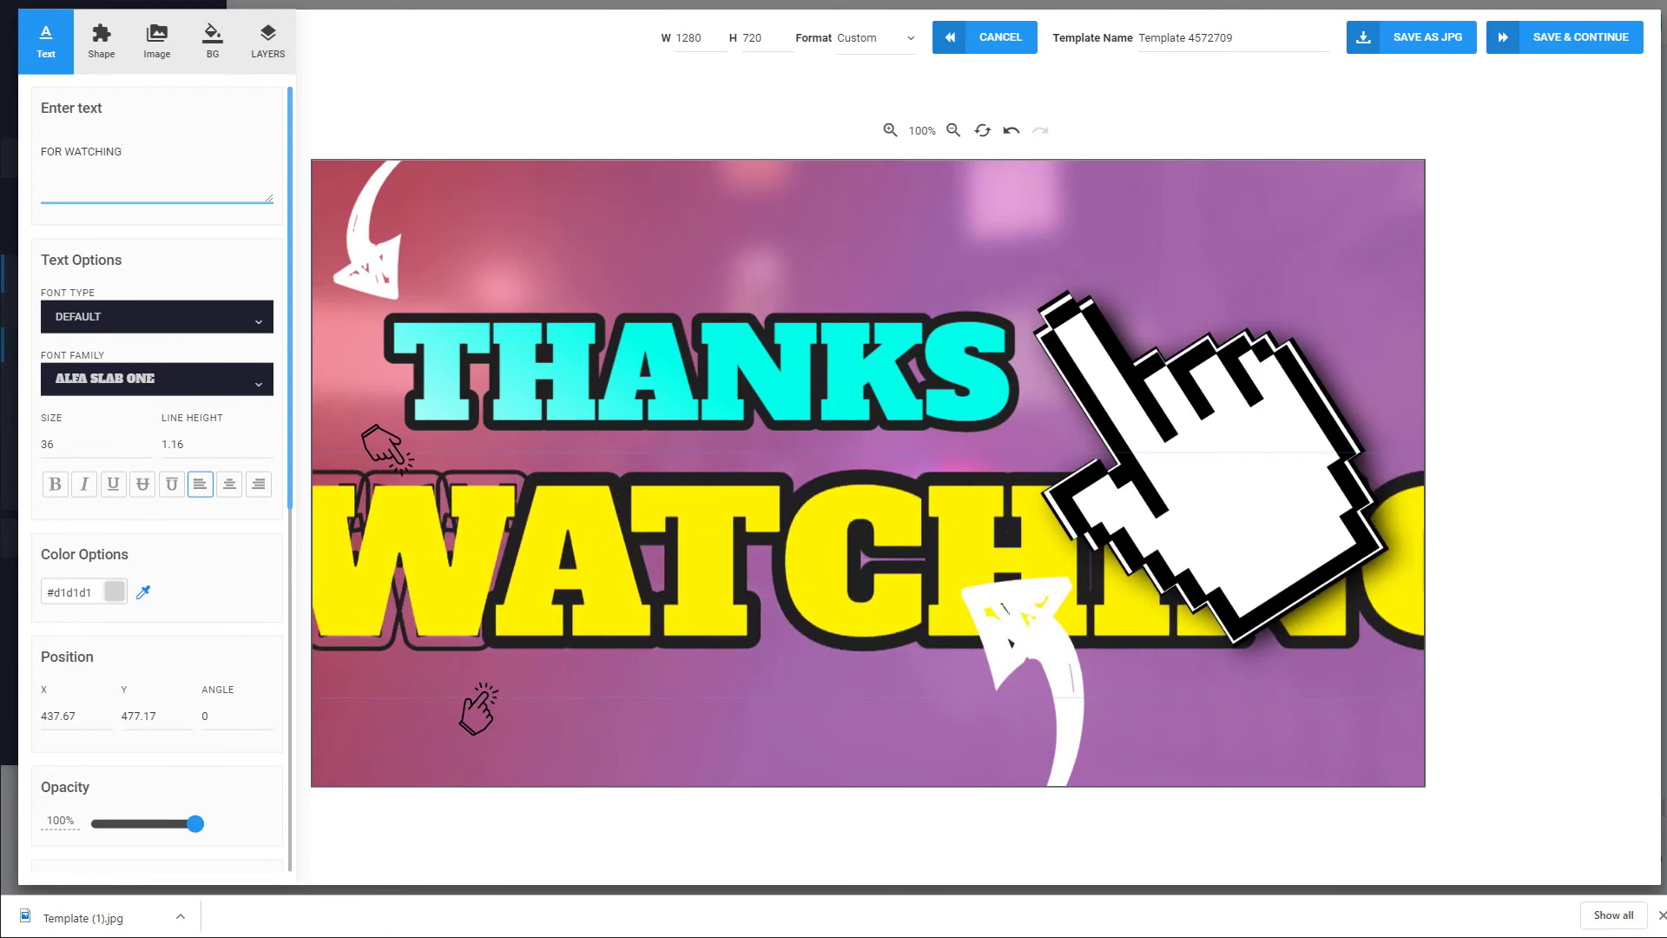
pyautogui.click(1308, 243)
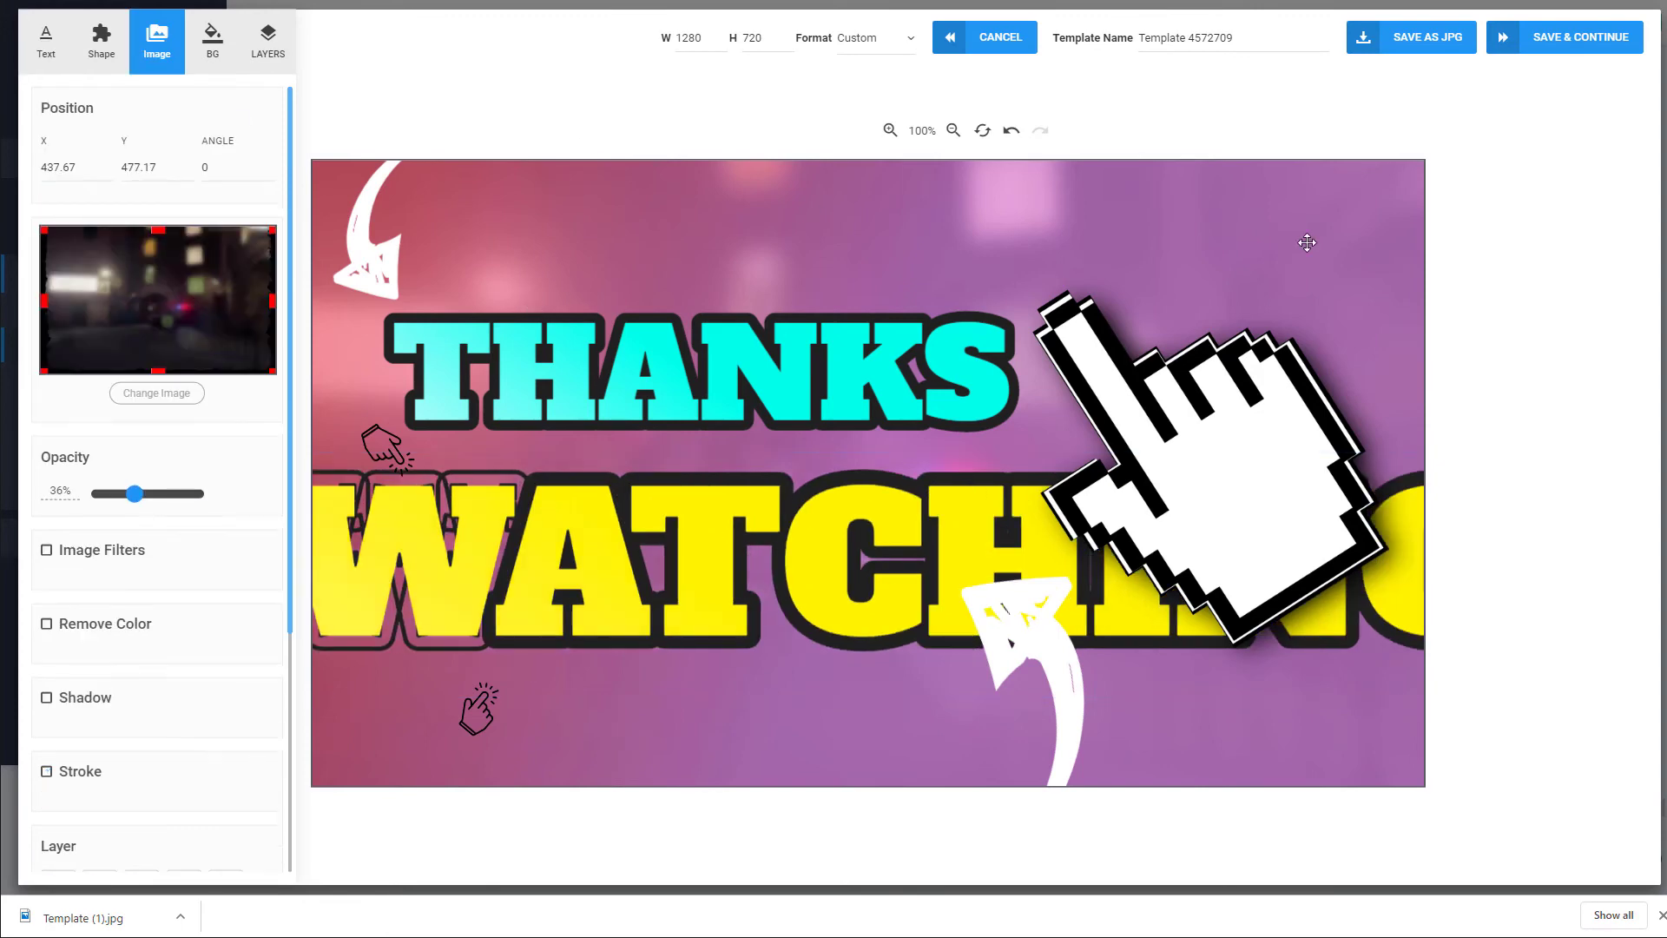
pyautogui.click(599, 576)
pyautogui.moveTo(591, 596); pyautogui.dragTo(681, 480)
pyautogui.moveTo(775, 512); pyautogui.dragTo(502, 495)
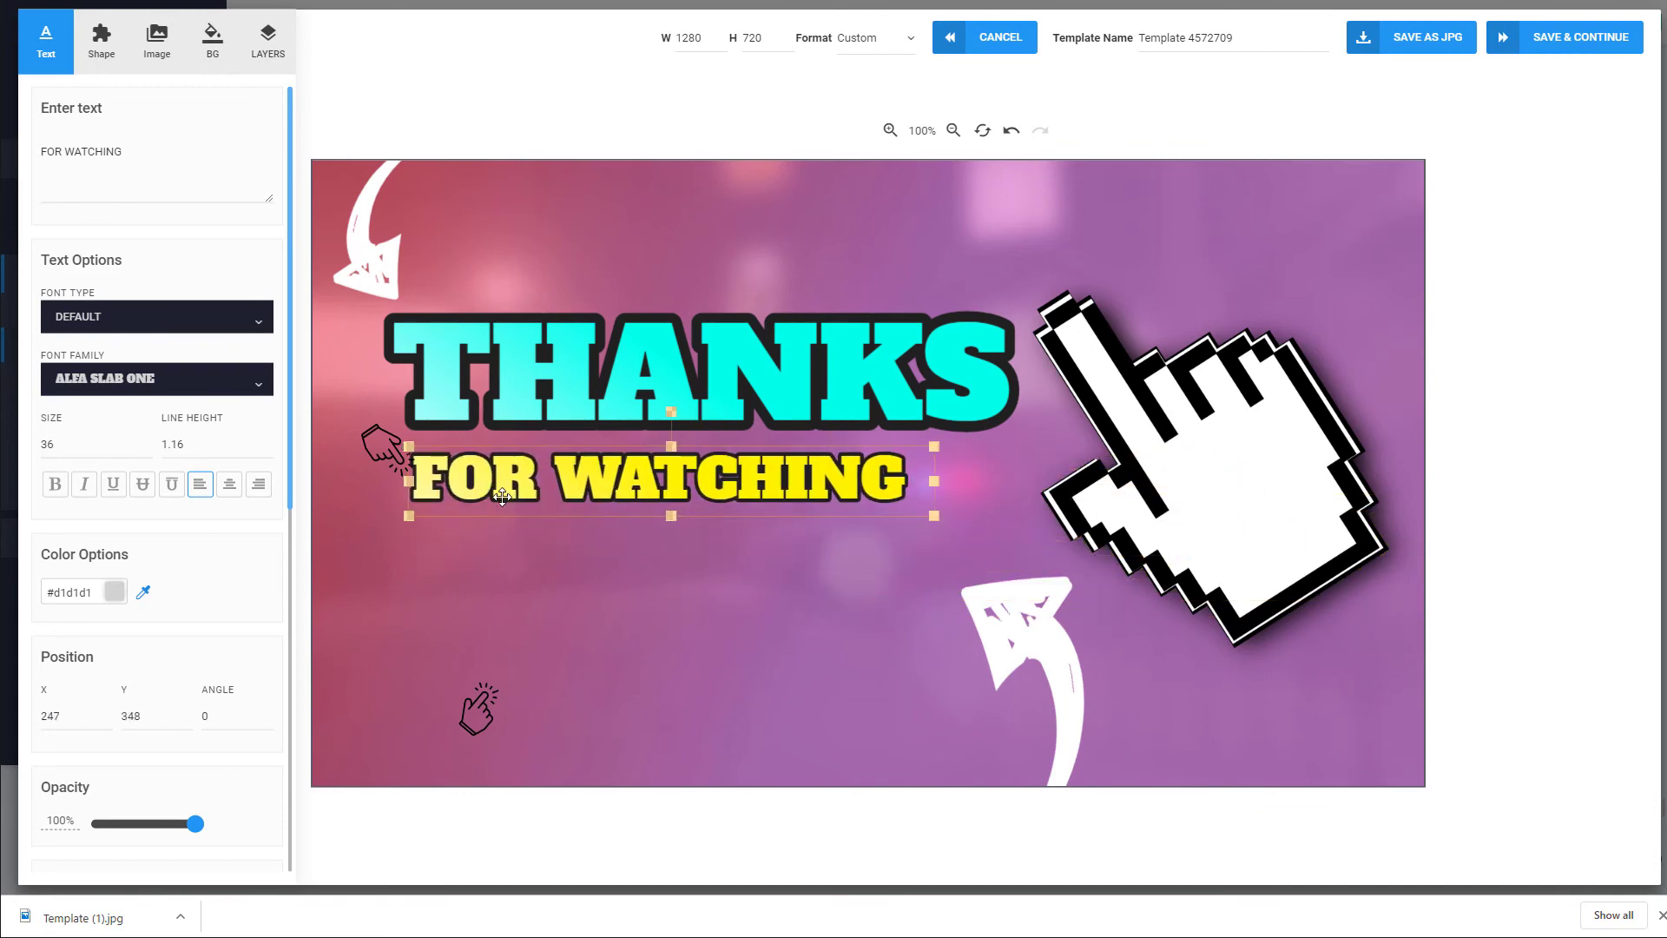
pyautogui.moveTo(936, 520); pyautogui.dragTo(1015, 496)
pyautogui.click(1016, 495)
pyautogui.click(871, 607)
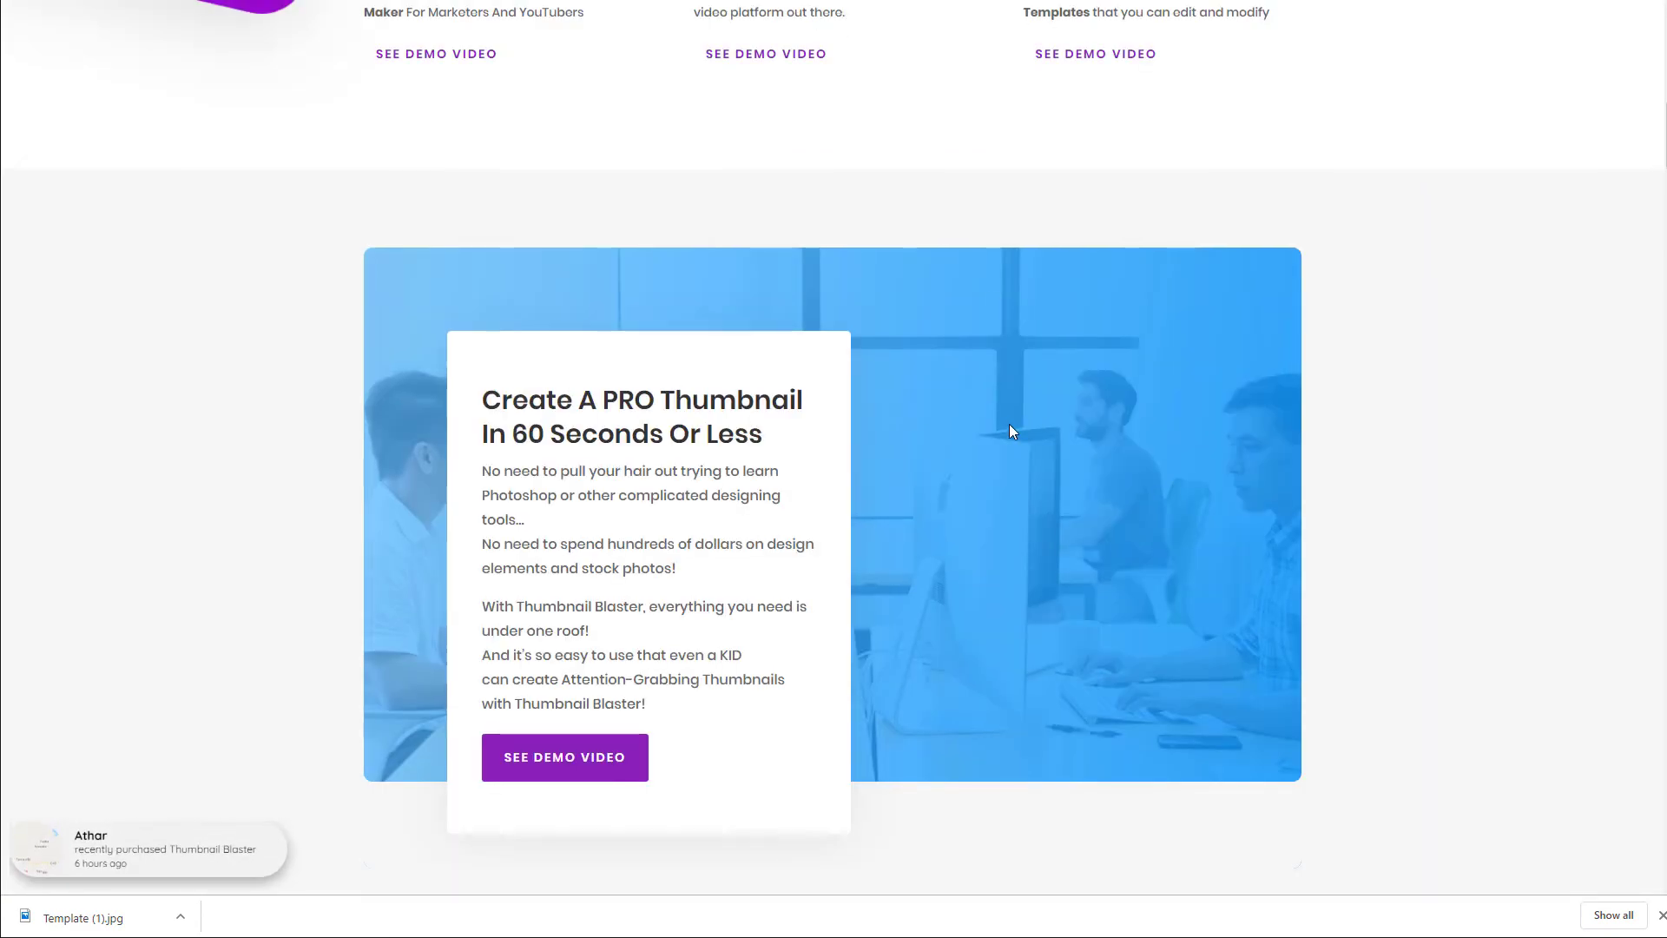
# Step: Scroll back to the top of the Thumbnail Blaster sales page
pyautogui.scroll(10, 1009, 424)
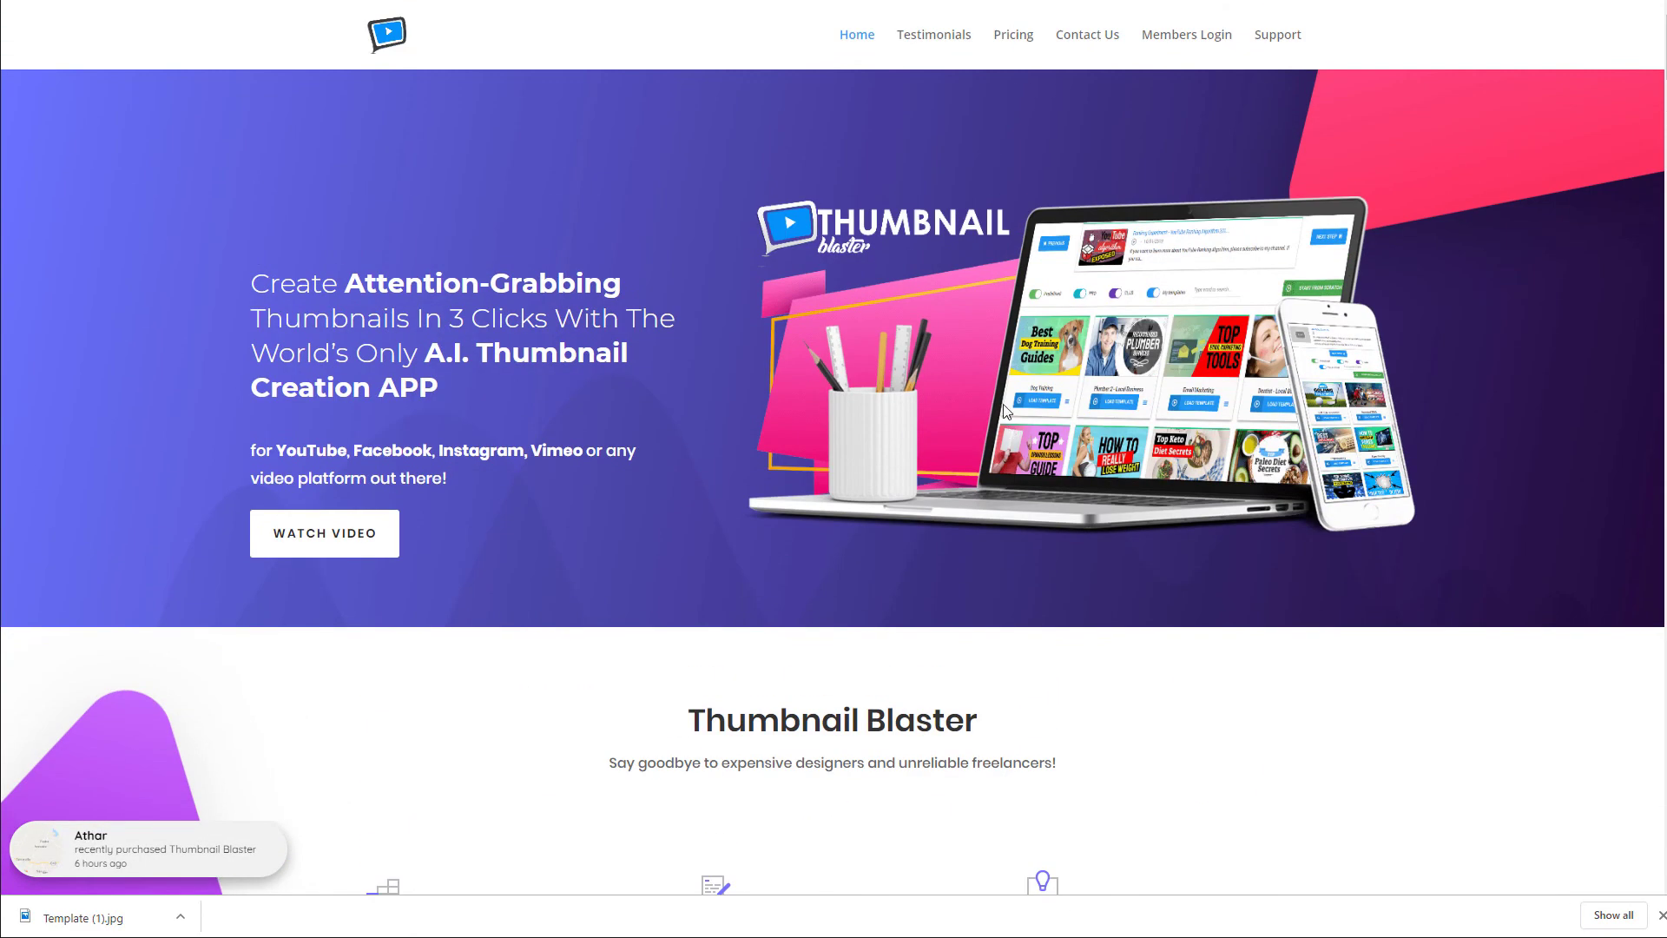
# Step: Go to Pricing and scroll to the Standard $37, Pro $87 and Agency $147 plans
pyautogui.click(1013, 41)
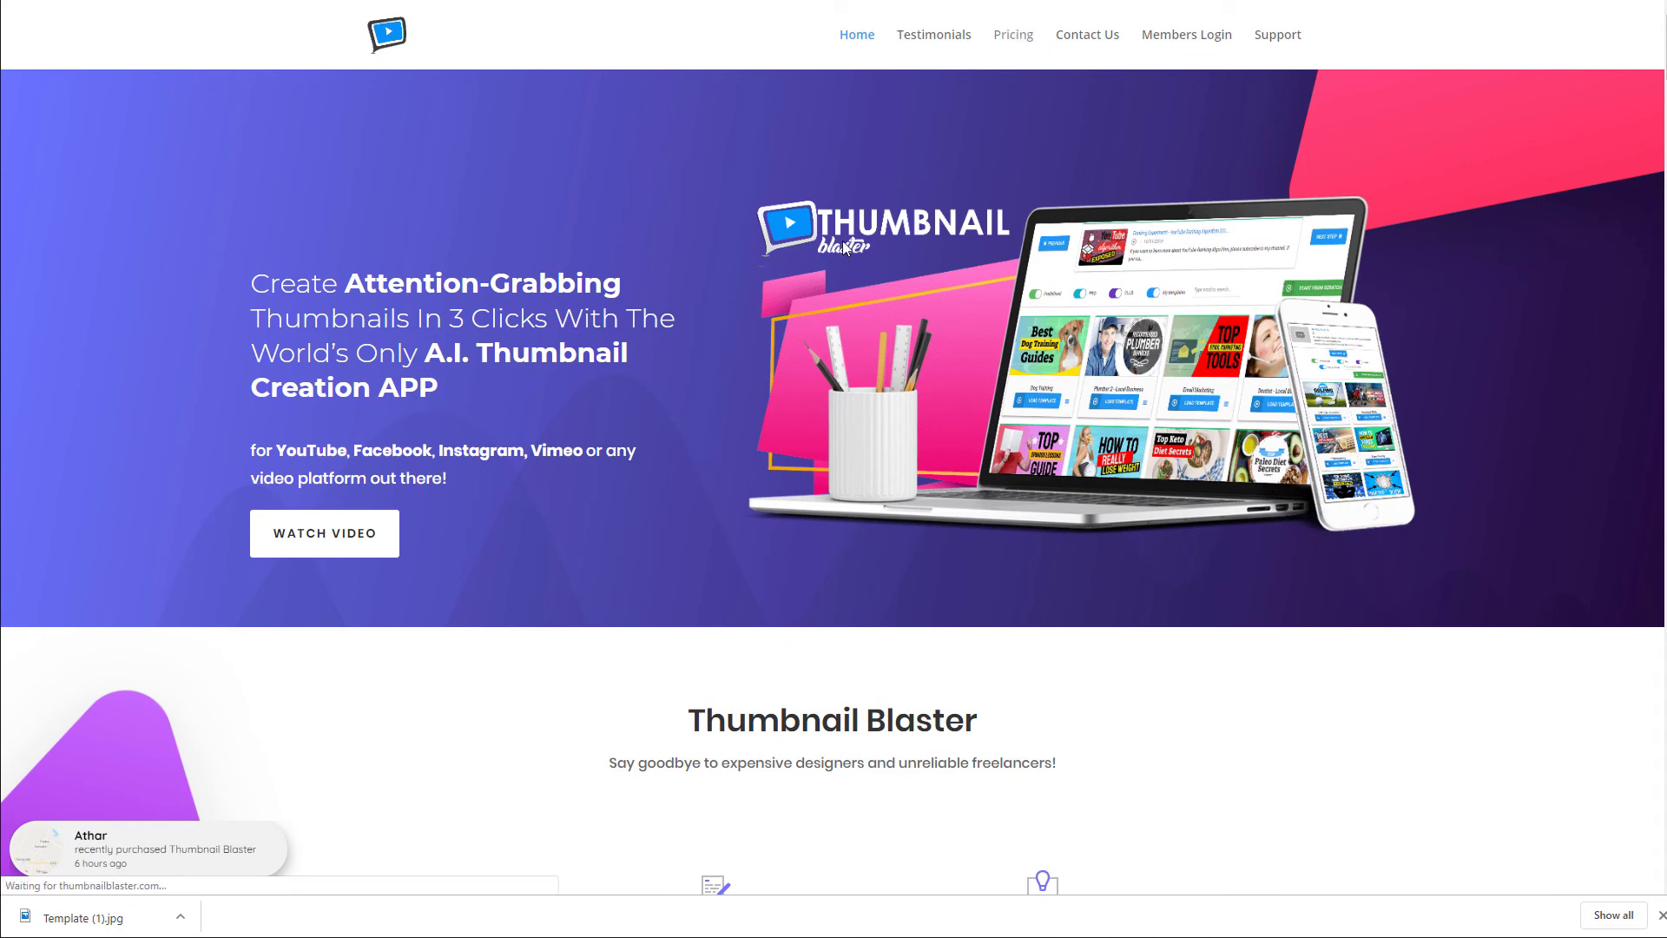
pyautogui.scroll(-2, 764, 477)
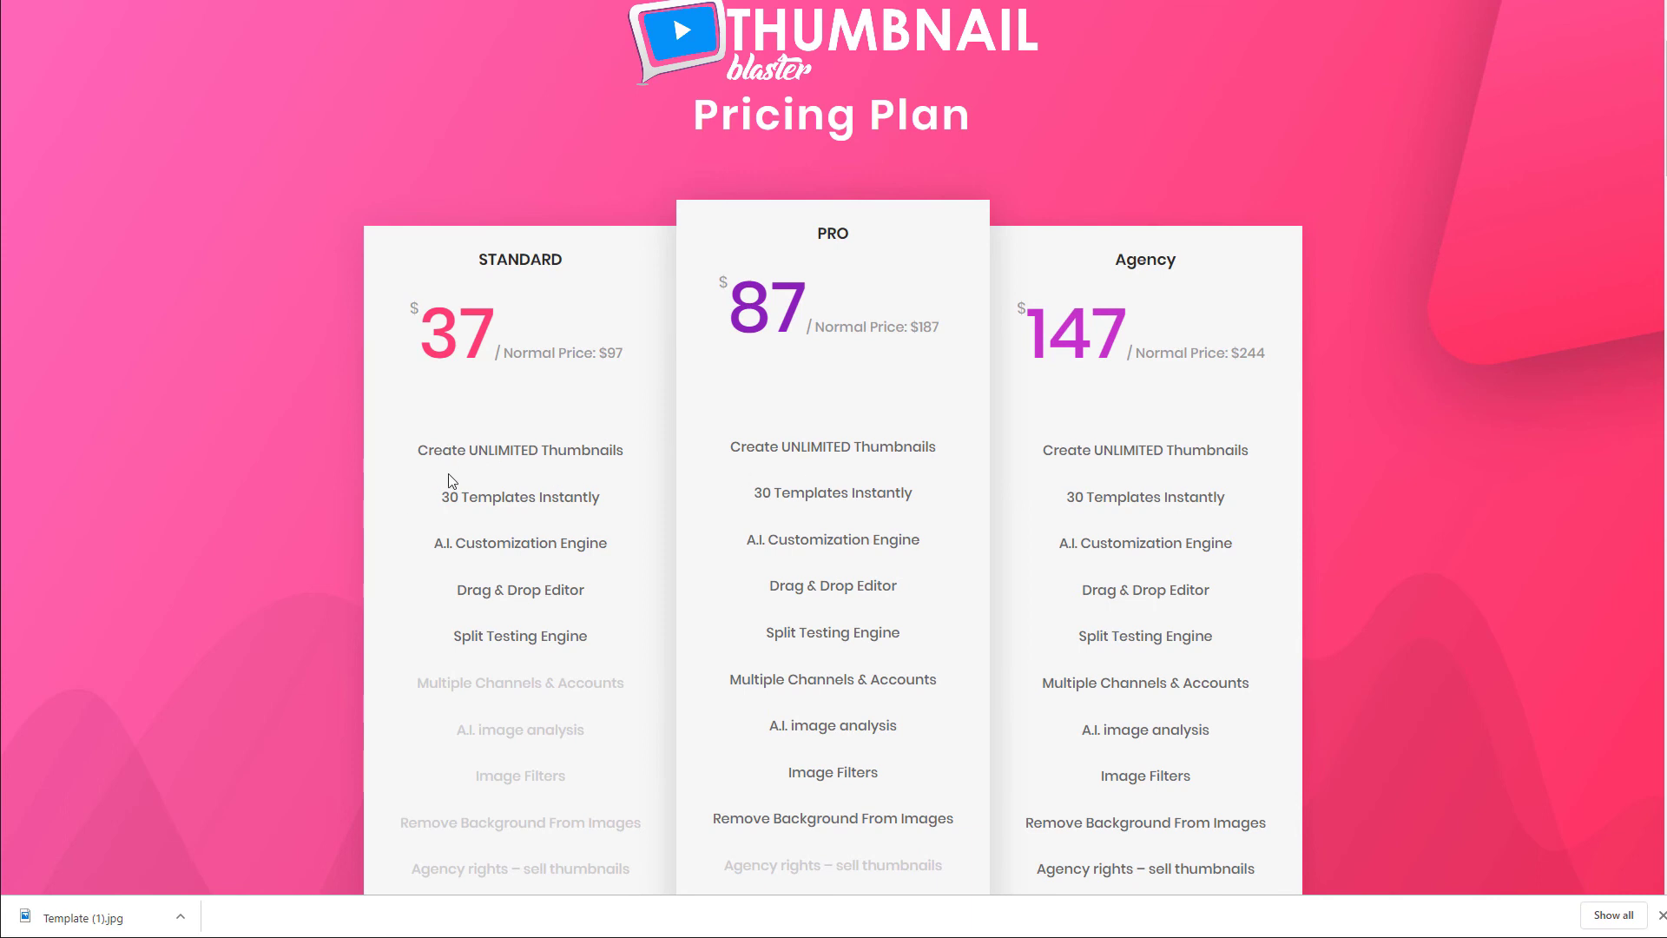
pyautogui.scroll(-1, 509, 513)
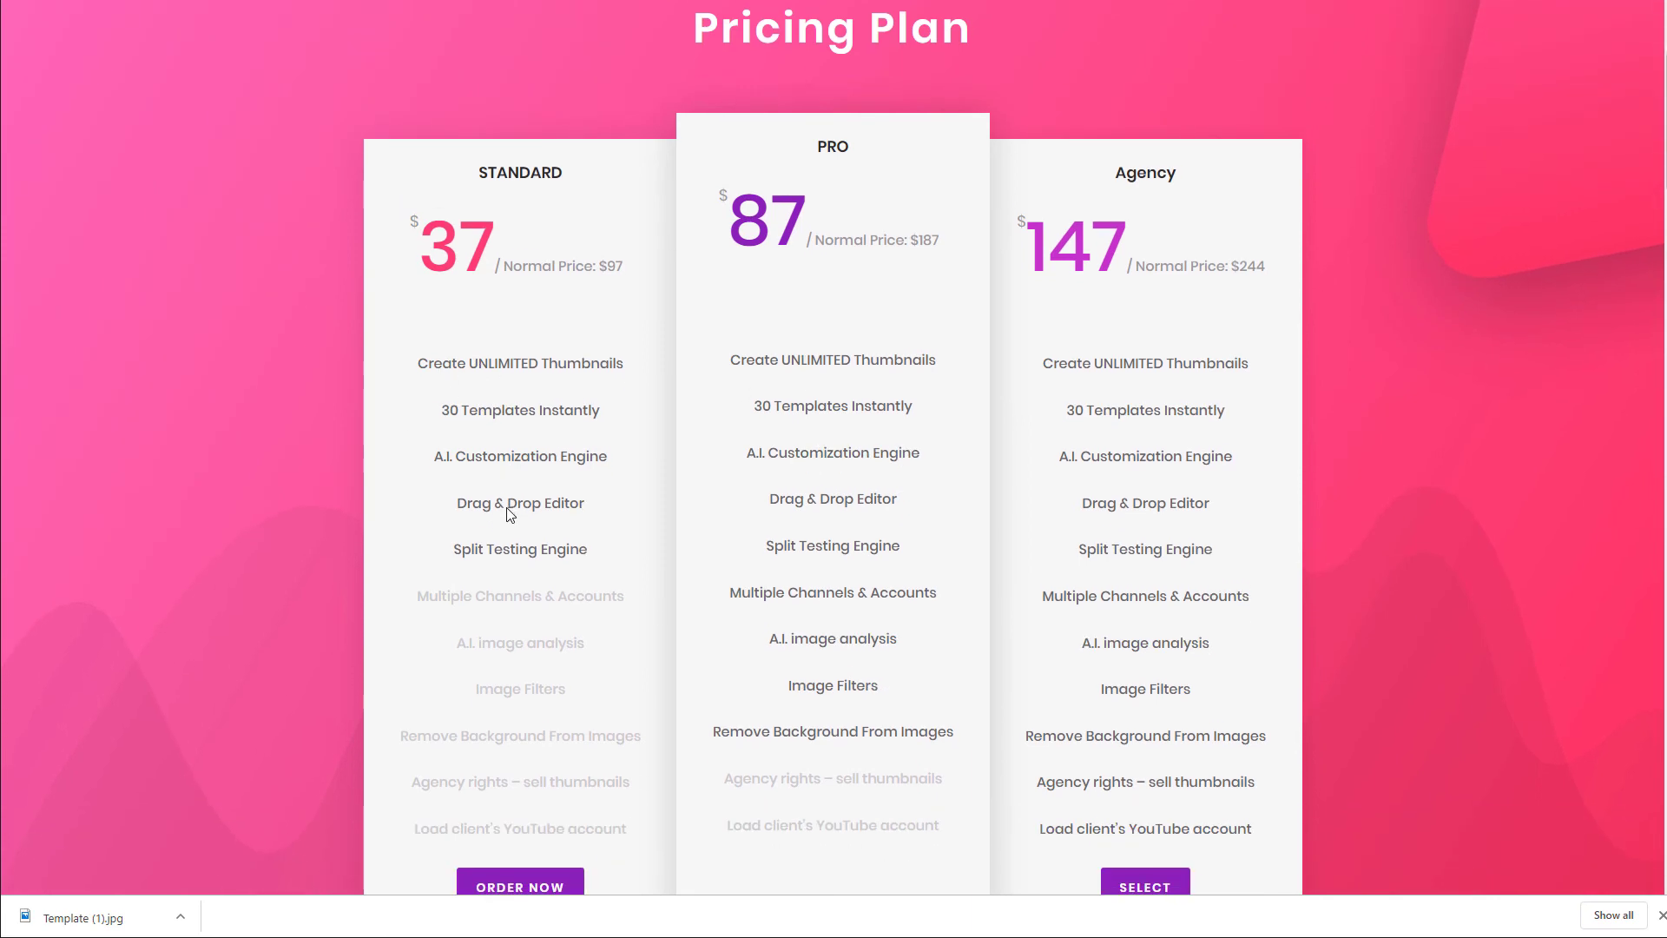
pyautogui.scroll(-2, 499, 205)
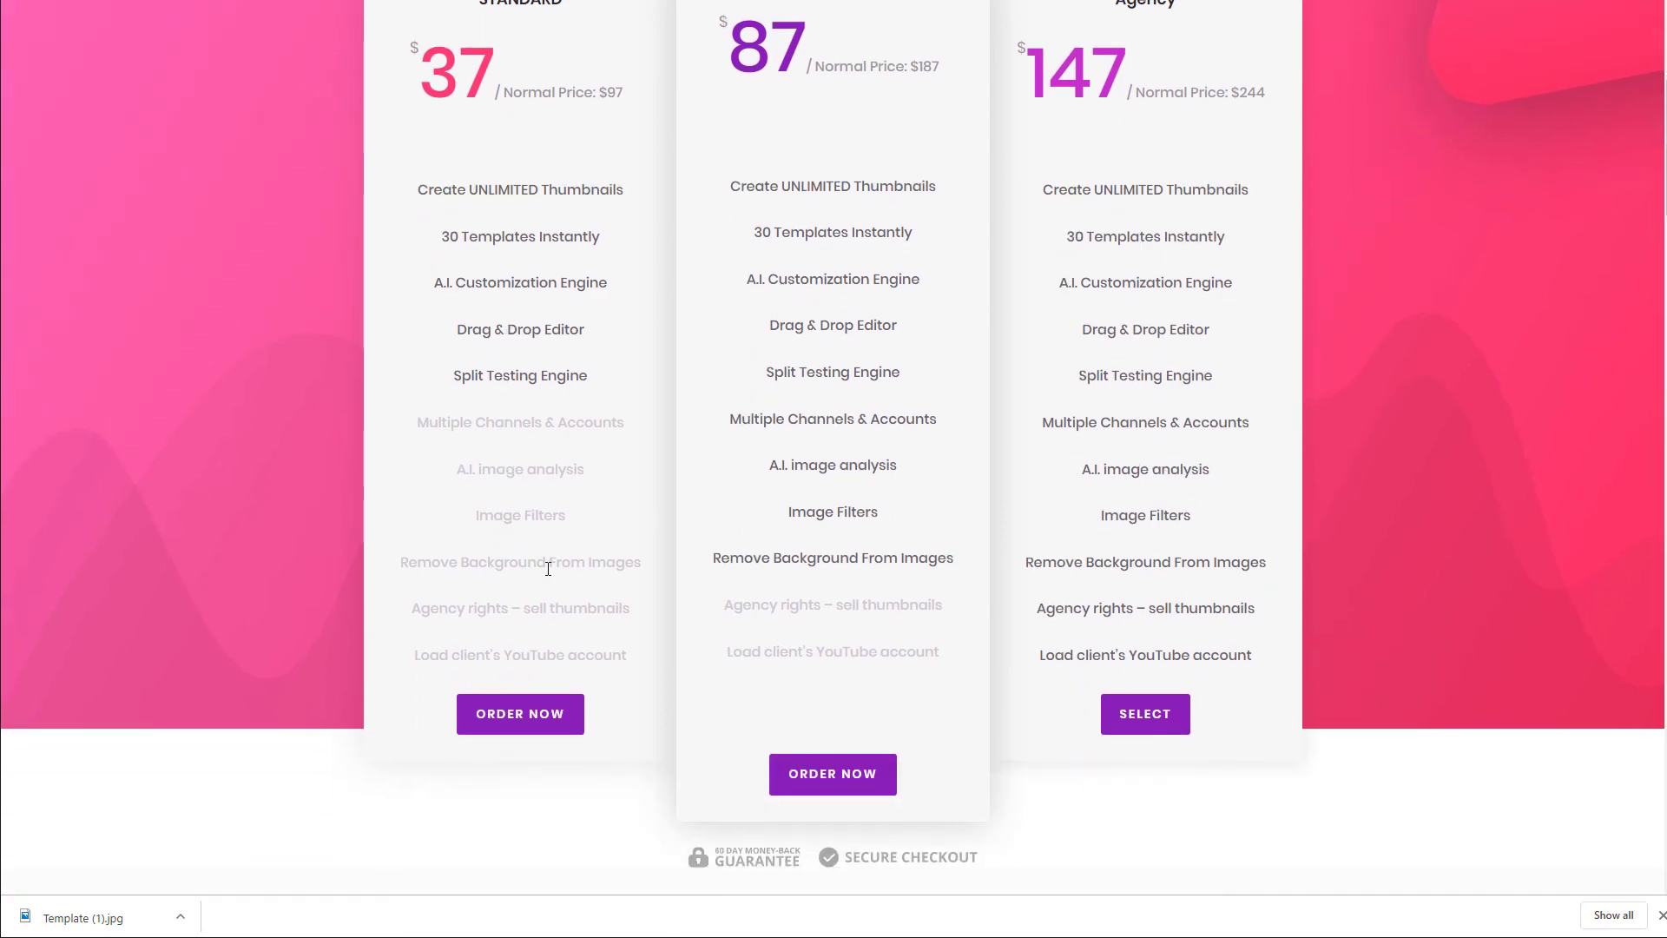
# Step: Highlight the Standard plan's $37 price to point it out
pyautogui.moveTo(421, 108); pyautogui.dragTo(495, 109)
pyautogui.scroll(3, 485, 389)
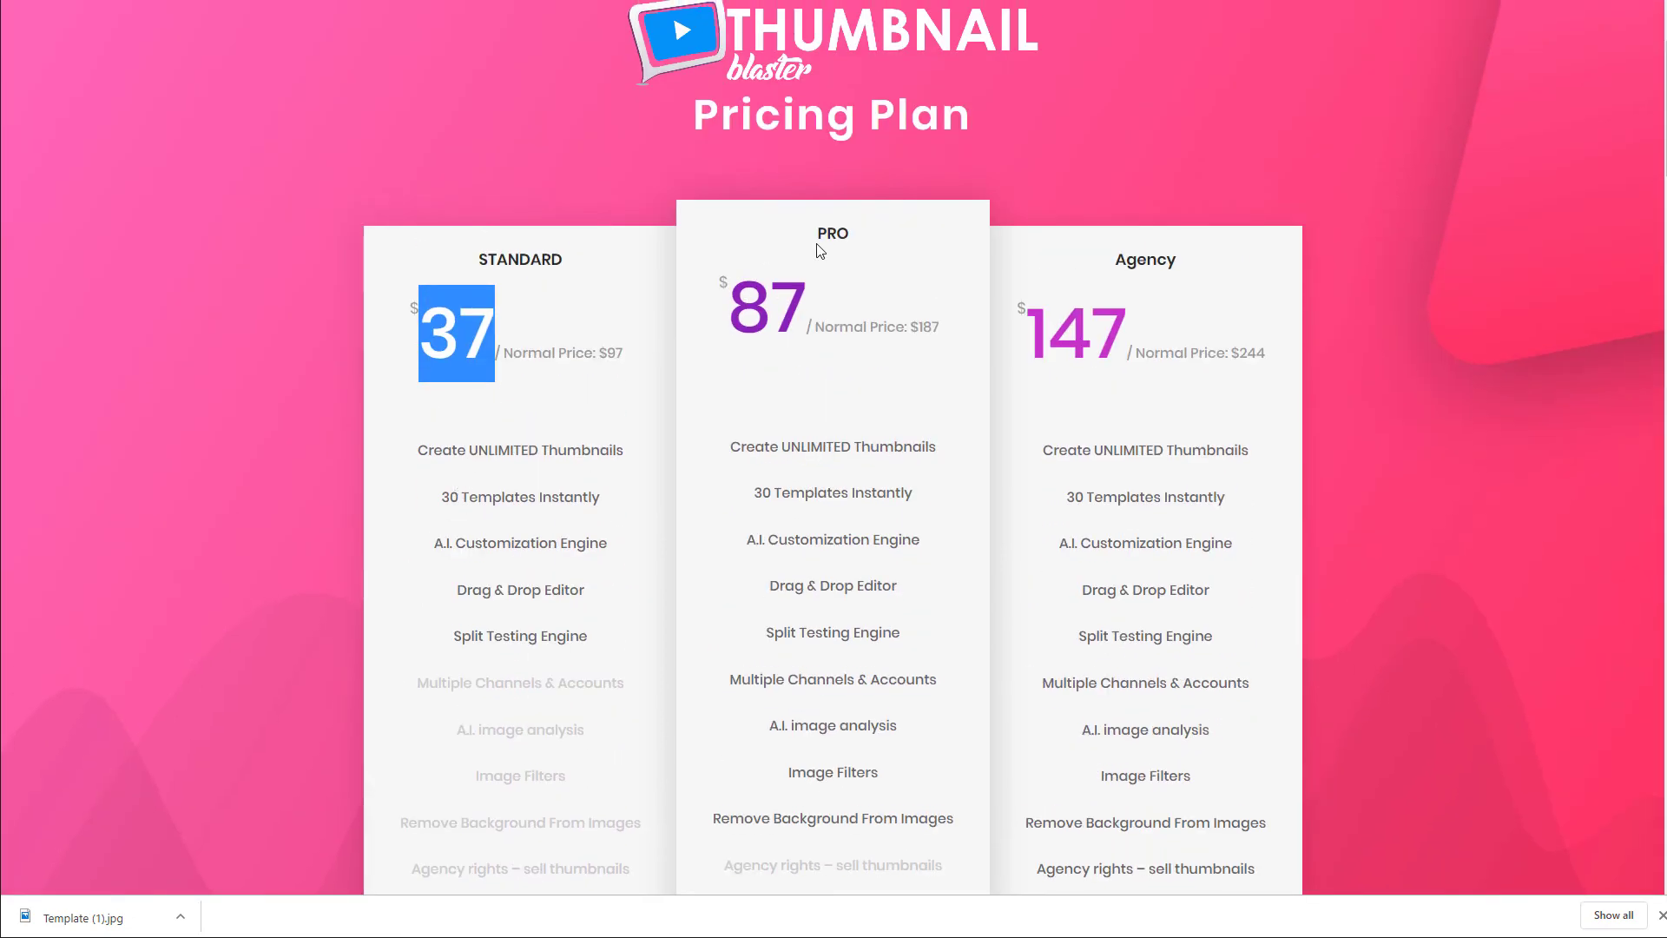
pyautogui.scroll(-1, 643, 816)
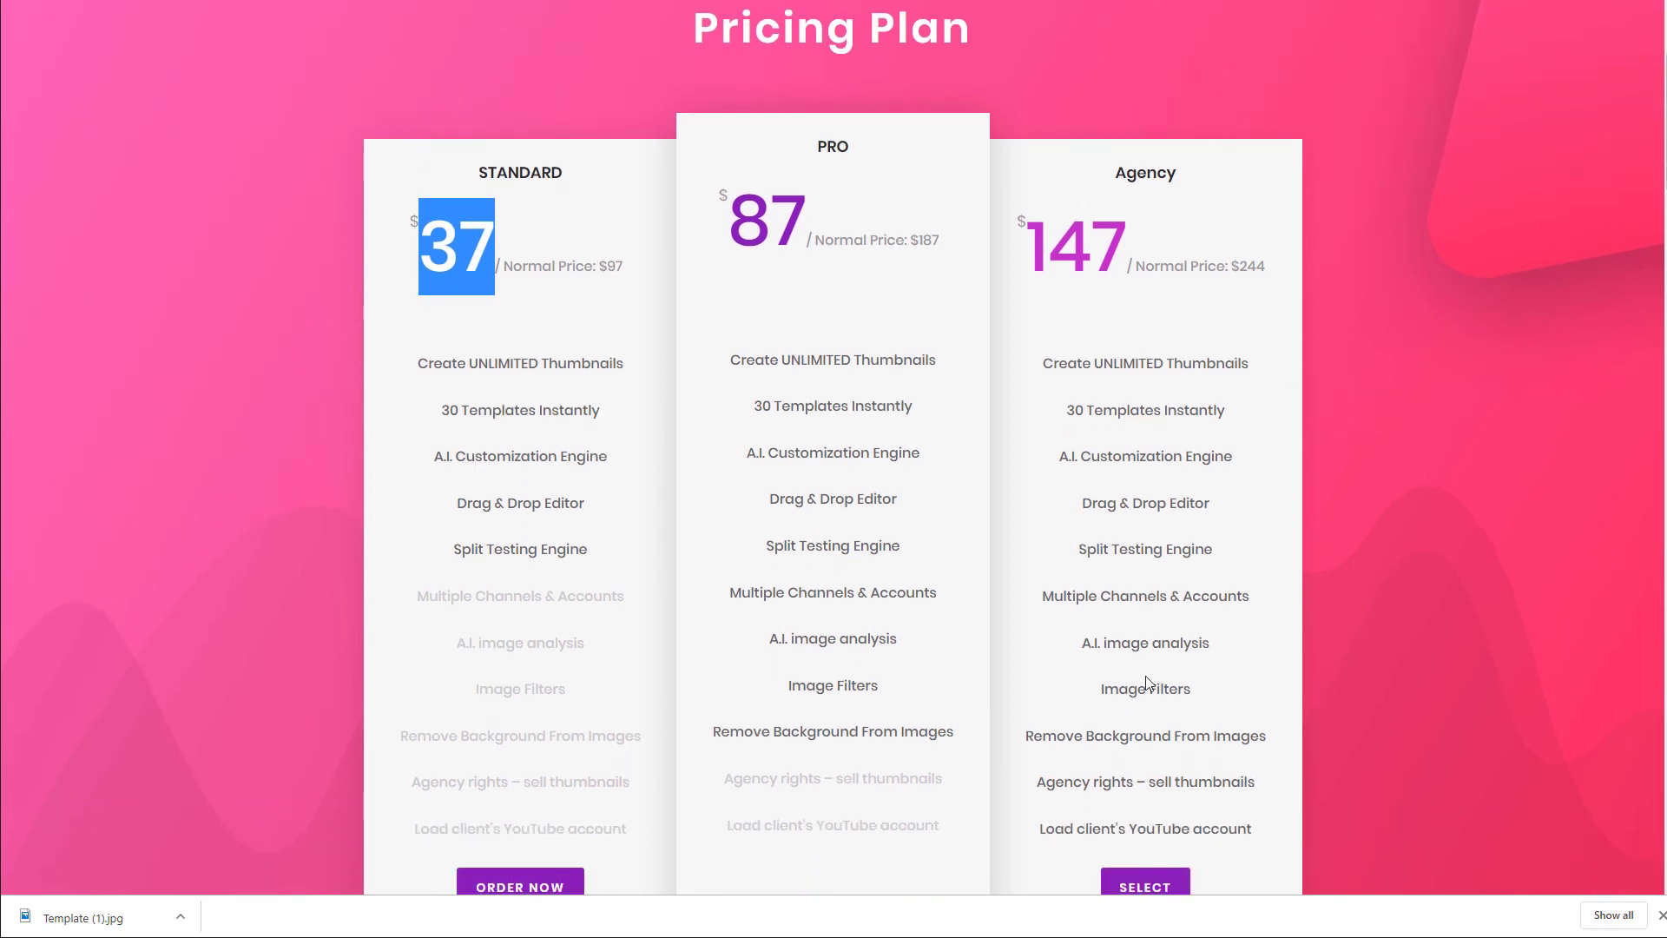
pyautogui.click(502, 232)
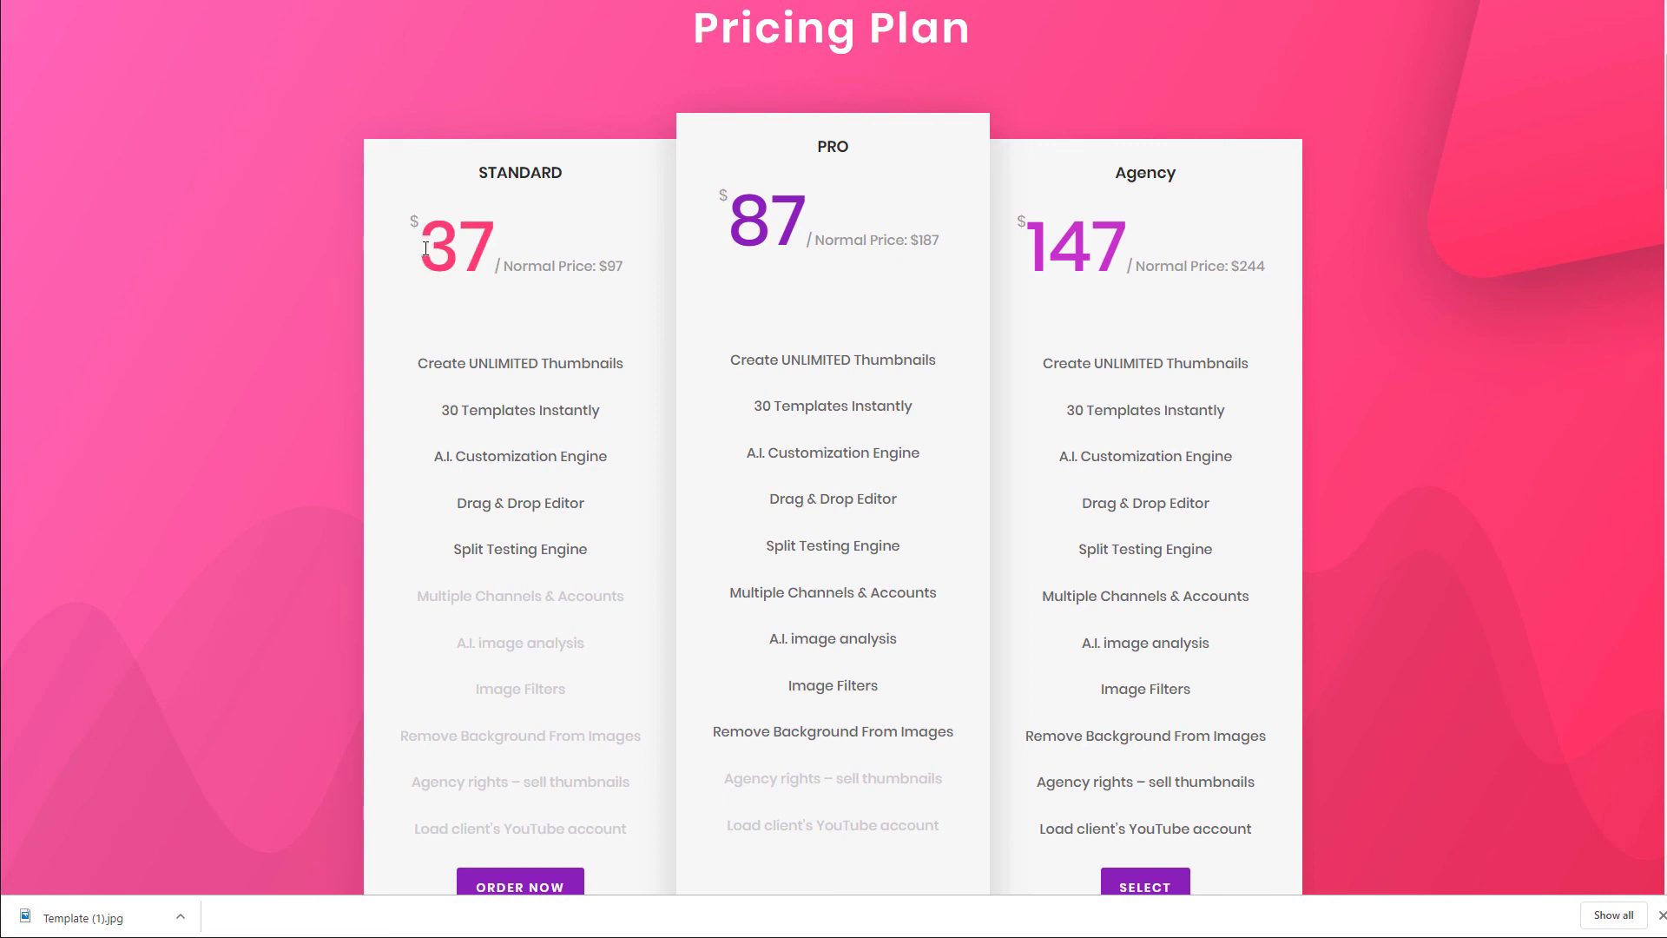
pyautogui.moveTo(427, 248); pyautogui.dragTo(485, 248)
pyautogui.click(485, 258)
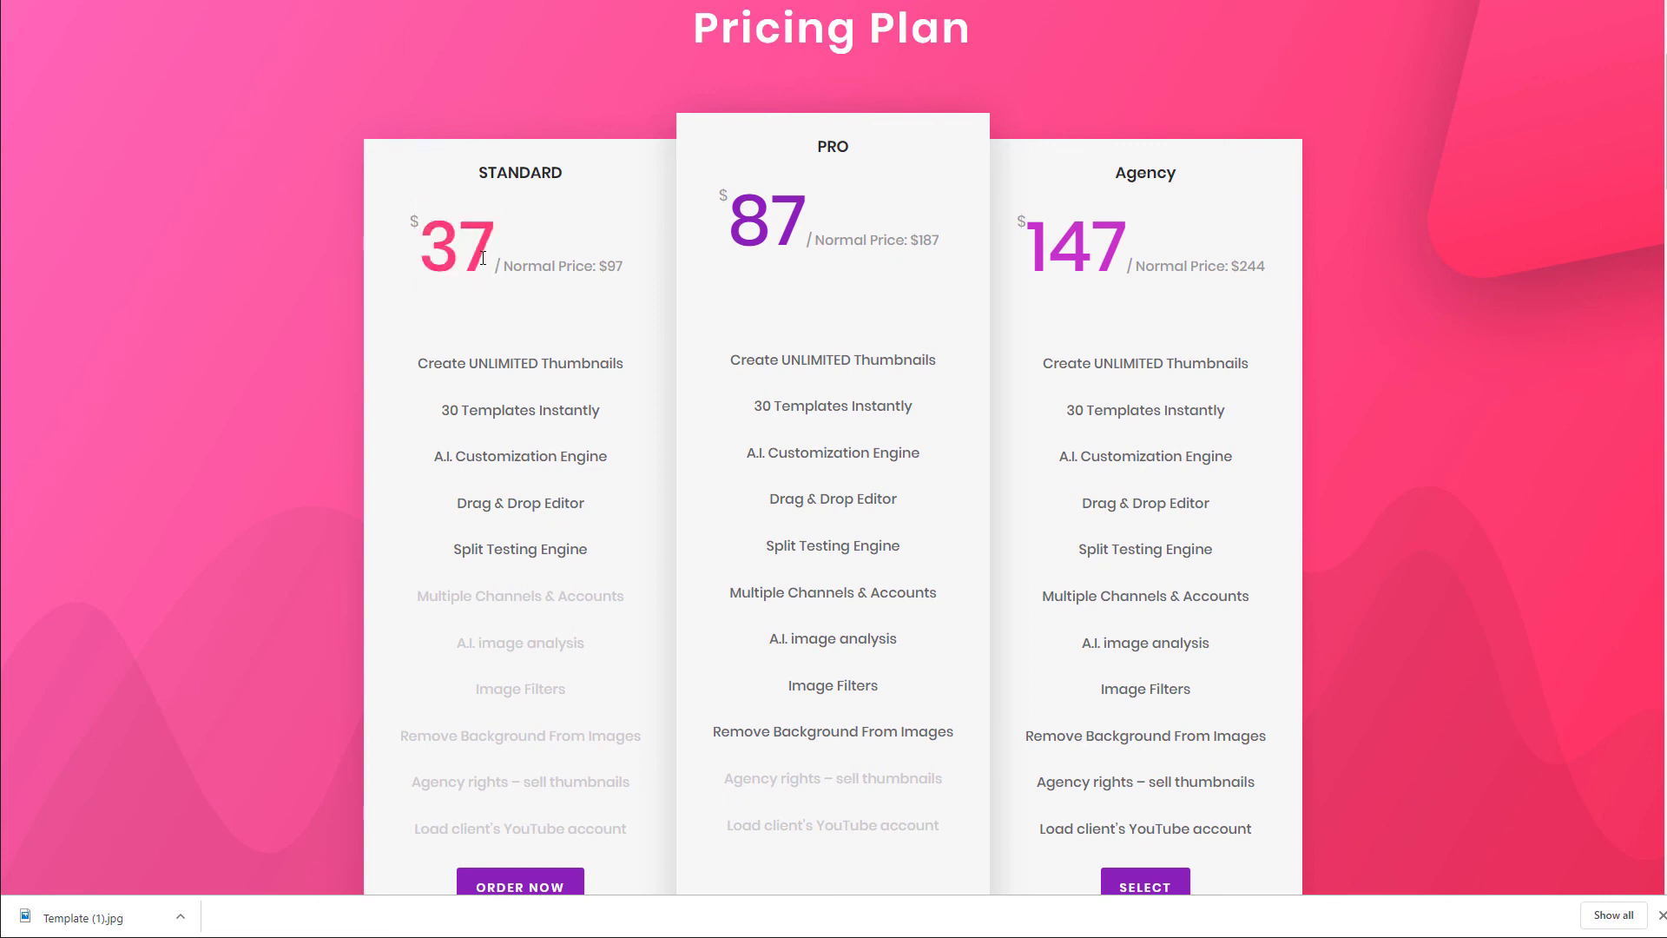